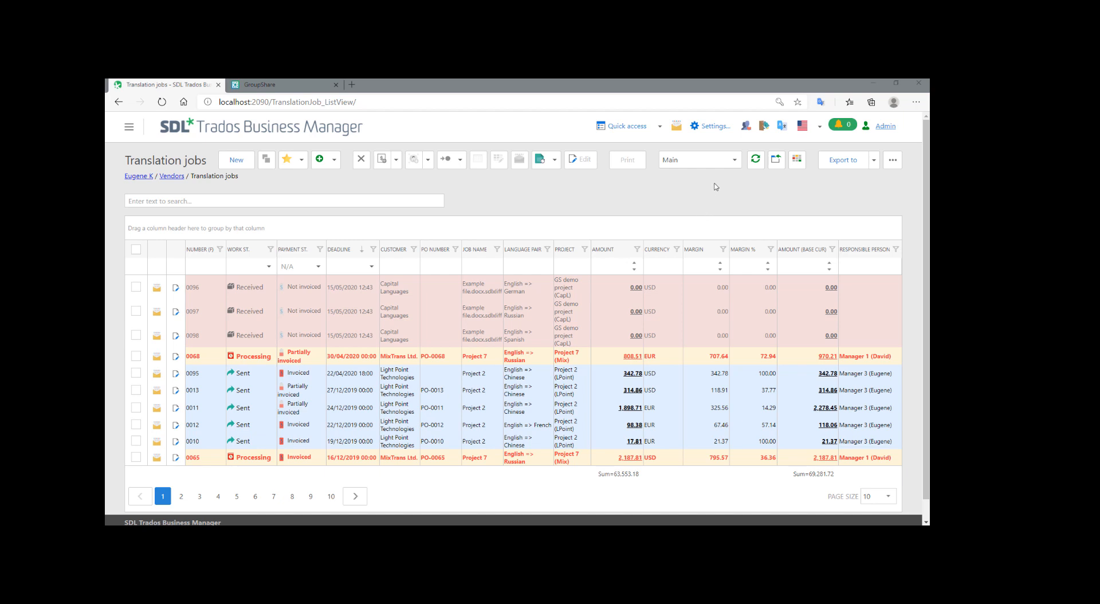
Examine the GroupShare server address, login and password fields in the integration settings.
{"action": "left_click", "coordinate": [719, 129]}
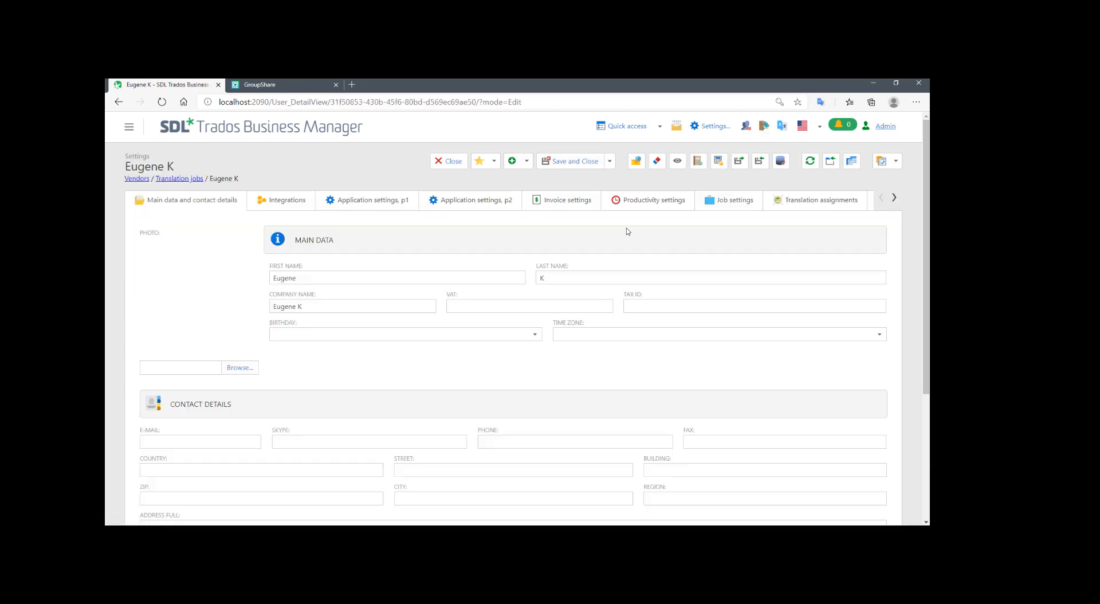
{"action": "left_click", "coordinate": [275, 202]}
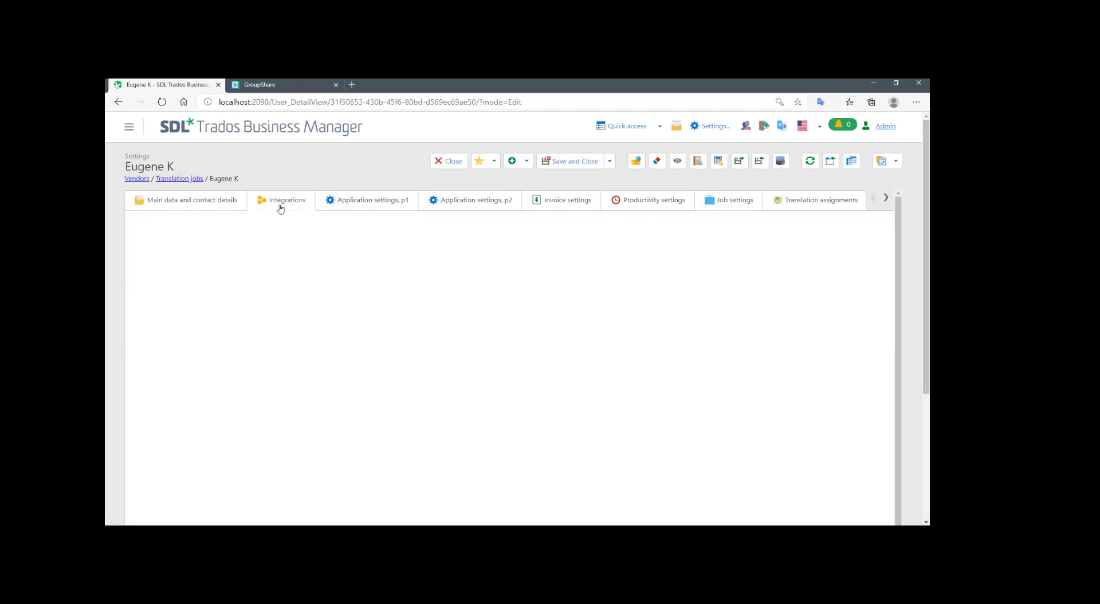
{"action": "left_click_drag", "start_coordinate": [161, 238], "coordinate": [211, 245]}
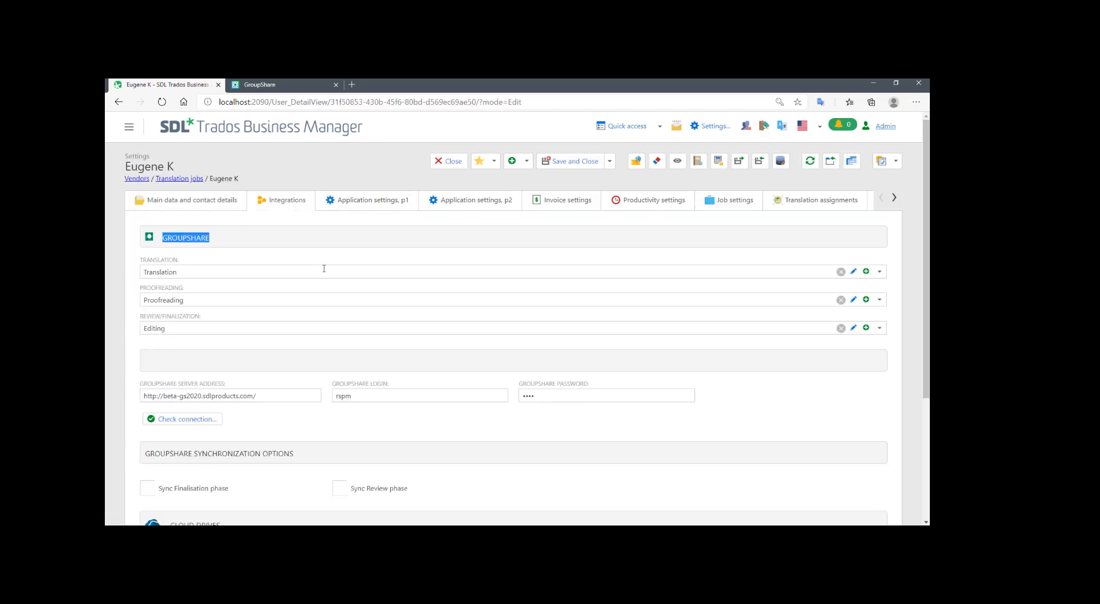
{"action": "left_click_drag", "start_coordinate": [273, 395], "coordinate": [119, 396]}
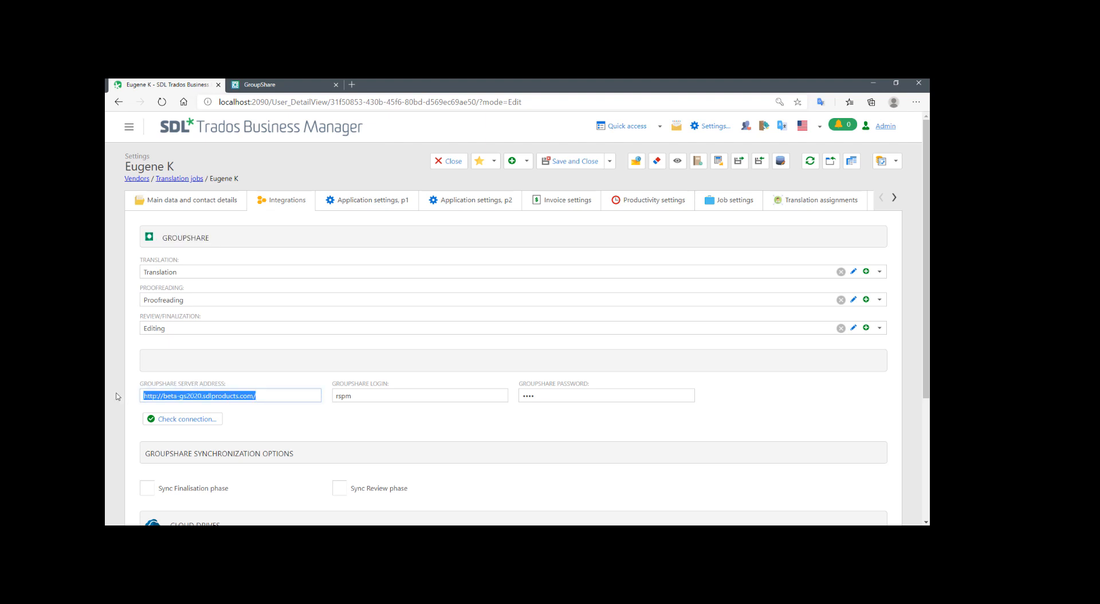
{"action": "double_click", "coordinate": [344, 399]}
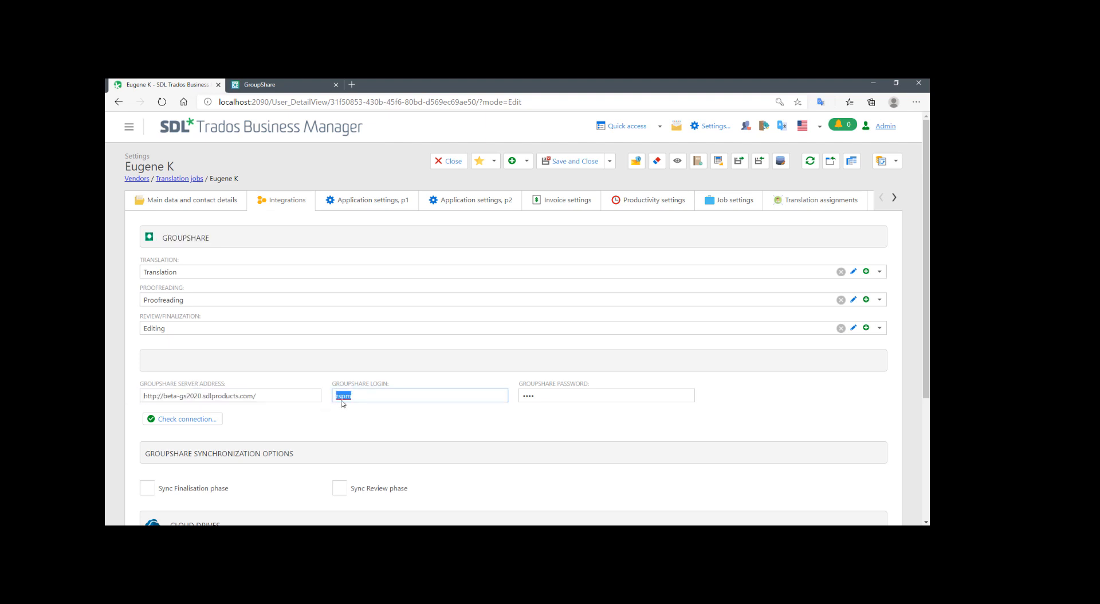
{"action": "double_click", "coordinate": [560, 396]}
{"action": "left_click_drag", "start_coordinate": [260, 396], "coordinate": [140, 400]}
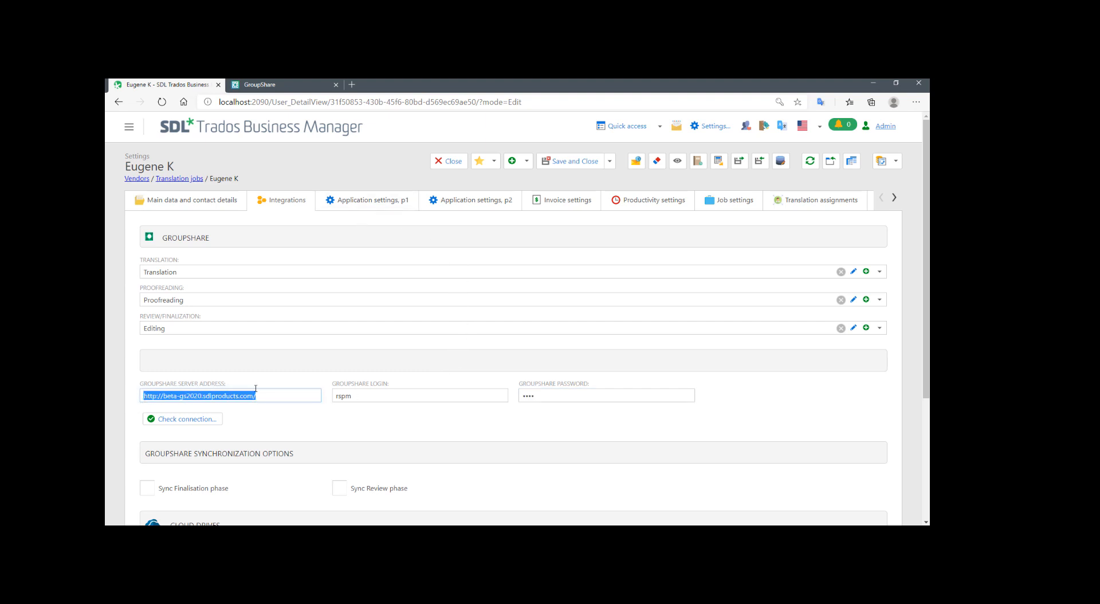
{"action": "double_click", "coordinate": [343, 397]}
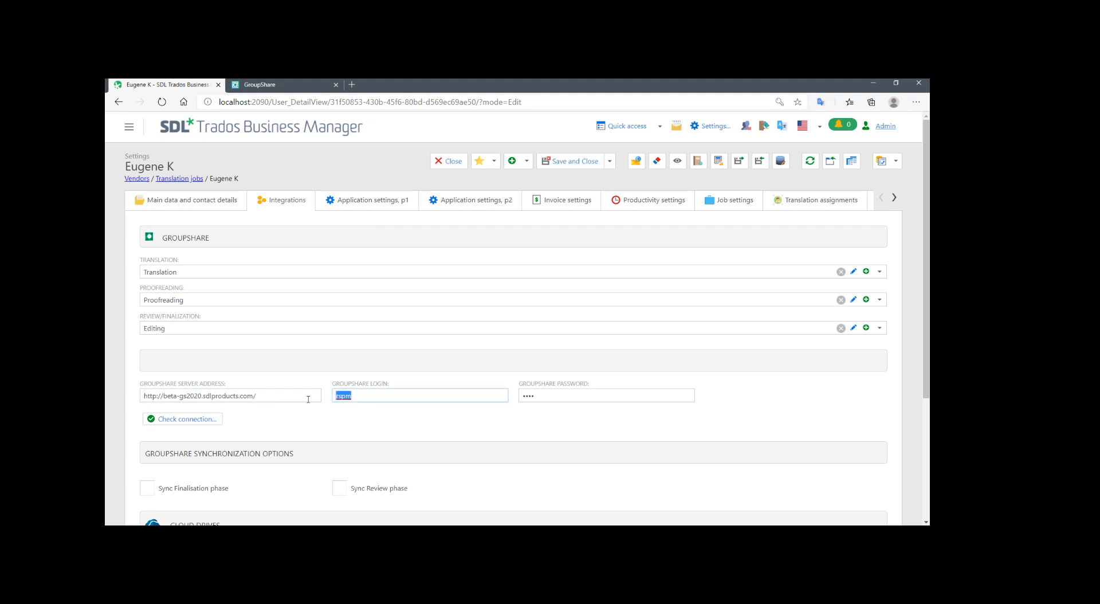
{"action": "left_click_drag", "start_coordinate": [592, 398], "coordinate": [442, 400]}
{"action": "left_click", "coordinate": [471, 422]}
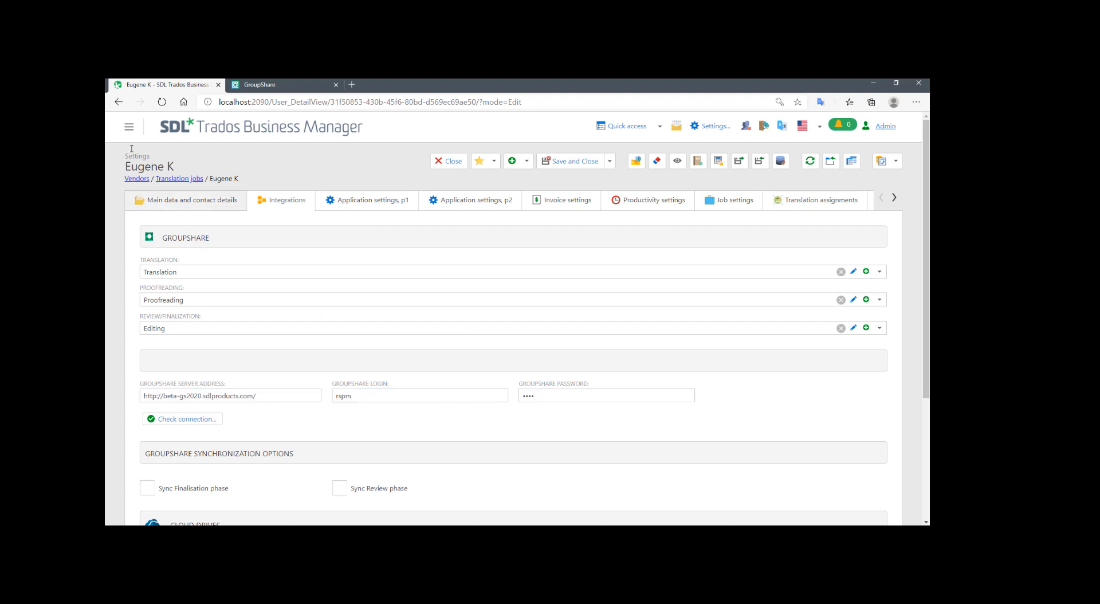
Open the Customer user's record and examine its GroupShare login and password settings.
{"action": "left_click", "coordinate": [129, 126]}
{"action": "left_click", "coordinate": [175, 191]}
{"action": "left_click", "coordinate": [176, 216]}
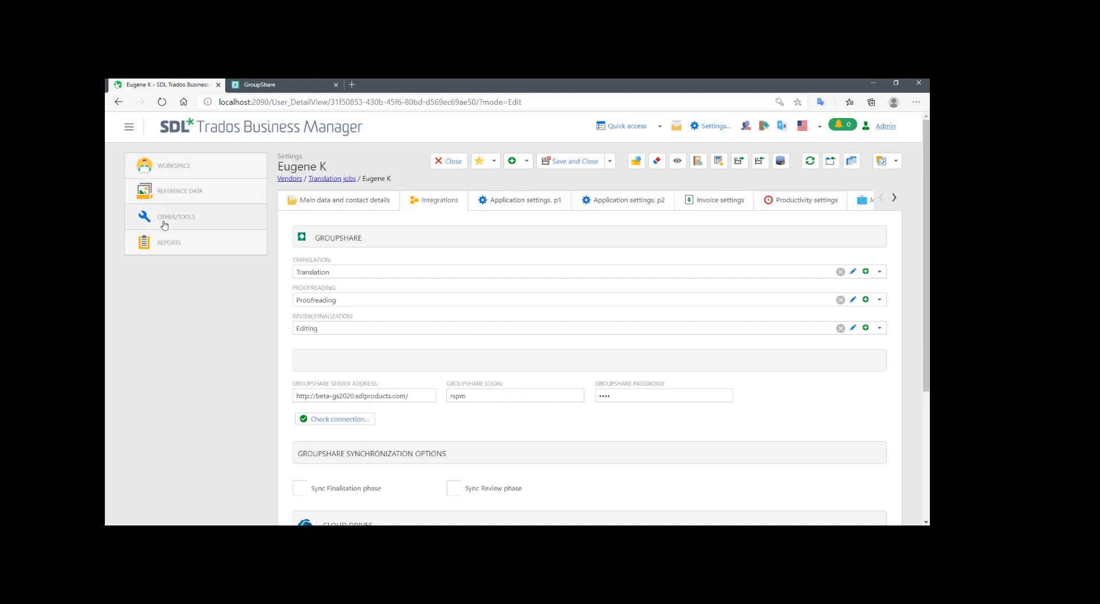
{"action": "left_click", "coordinate": [173, 397]}
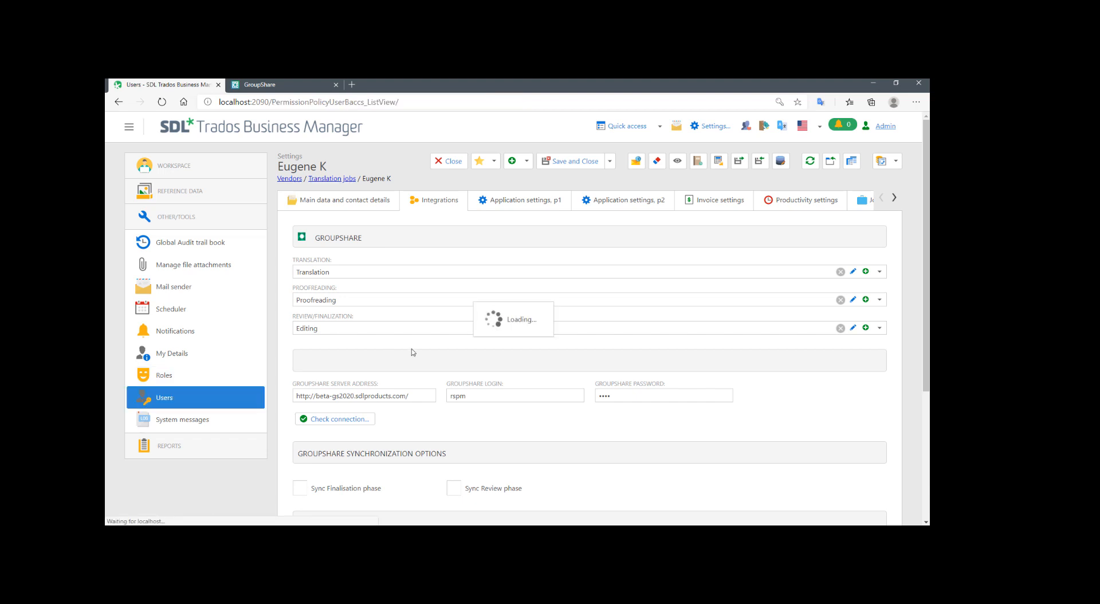
{"action": "left_click", "coordinate": [413, 256]}
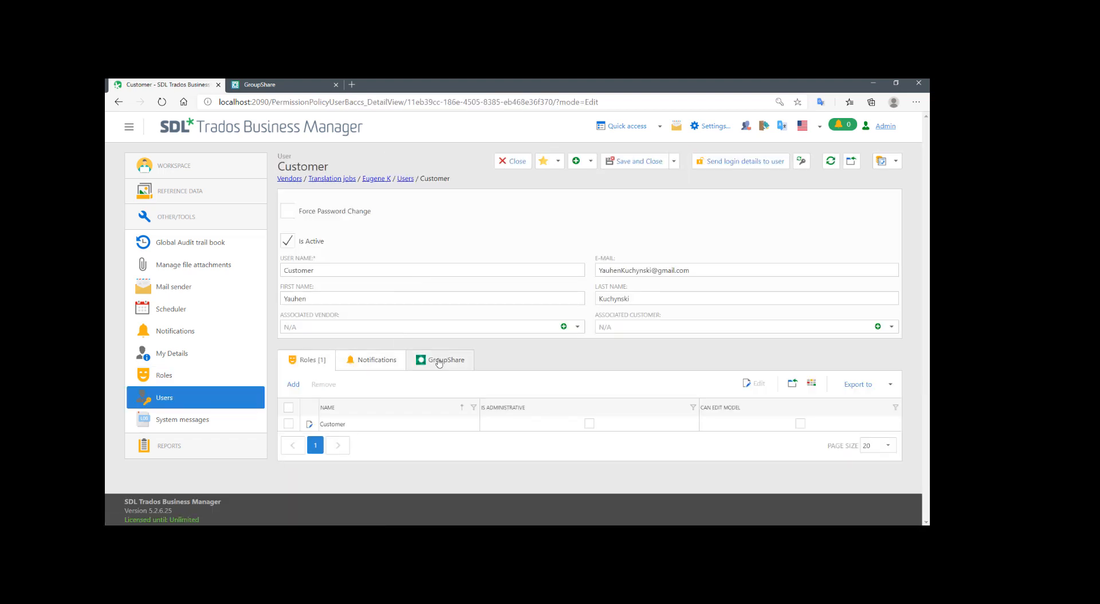
{"action": "left_click", "coordinate": [436, 363]}
{"action": "left_click", "coordinate": [368, 404]}
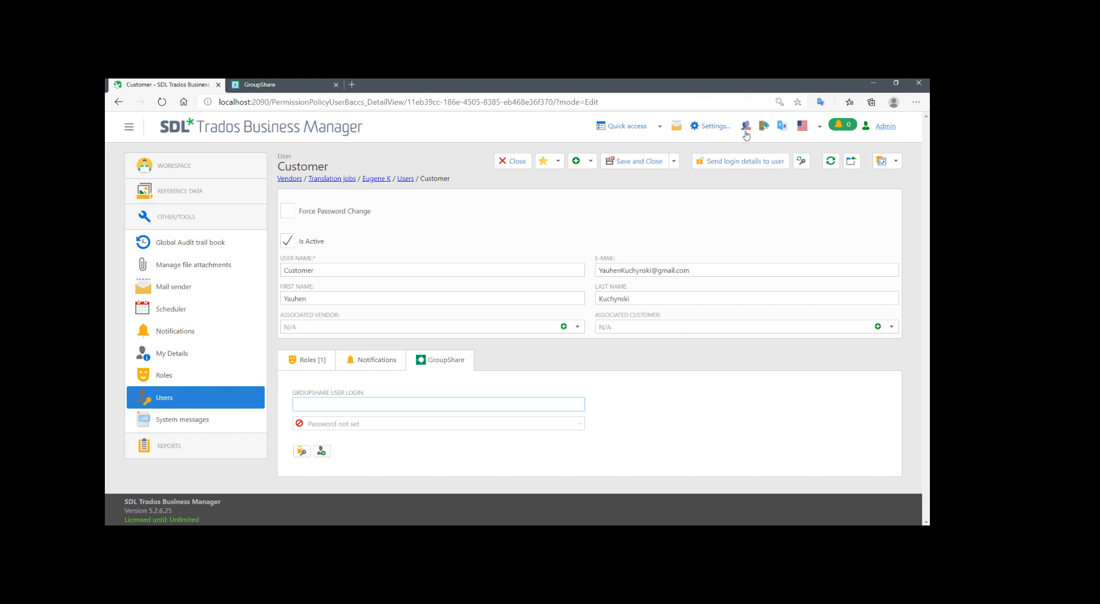
Return to the general settings, collapse the expanded tools group and hide the navigation sidebar.
{"action": "left_click", "coordinate": [716, 128]}
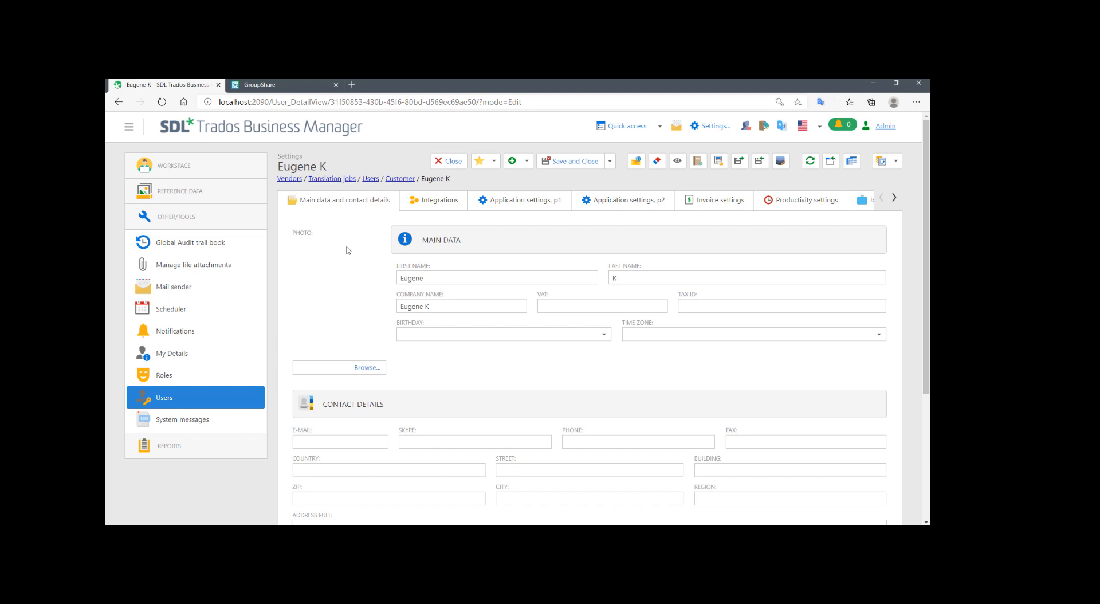
{"action": "left_click", "coordinate": [182, 220]}
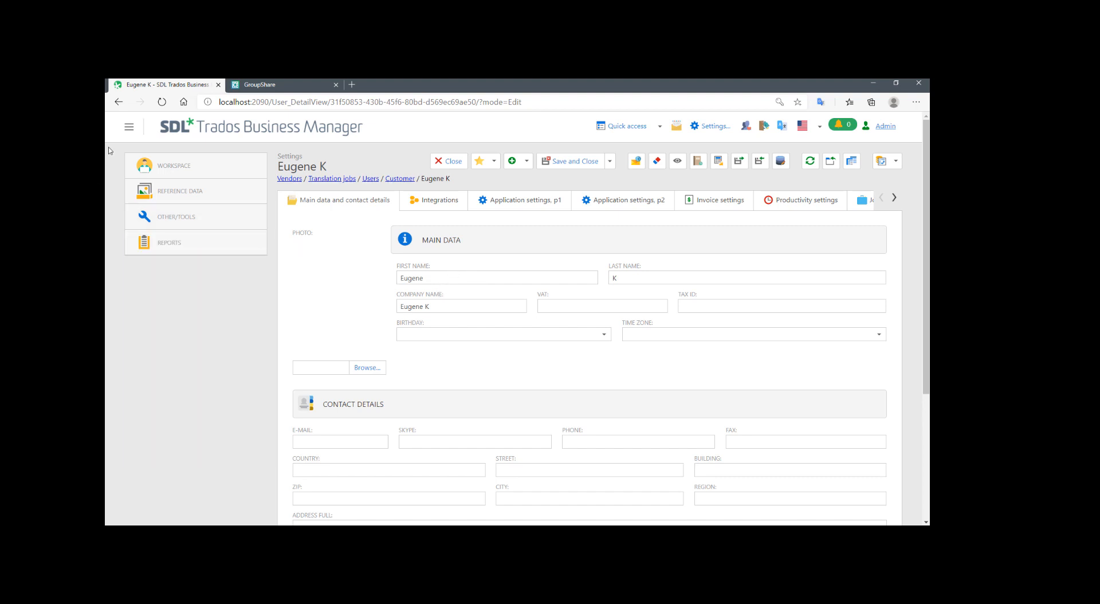
{"action": "left_click", "coordinate": [129, 127]}
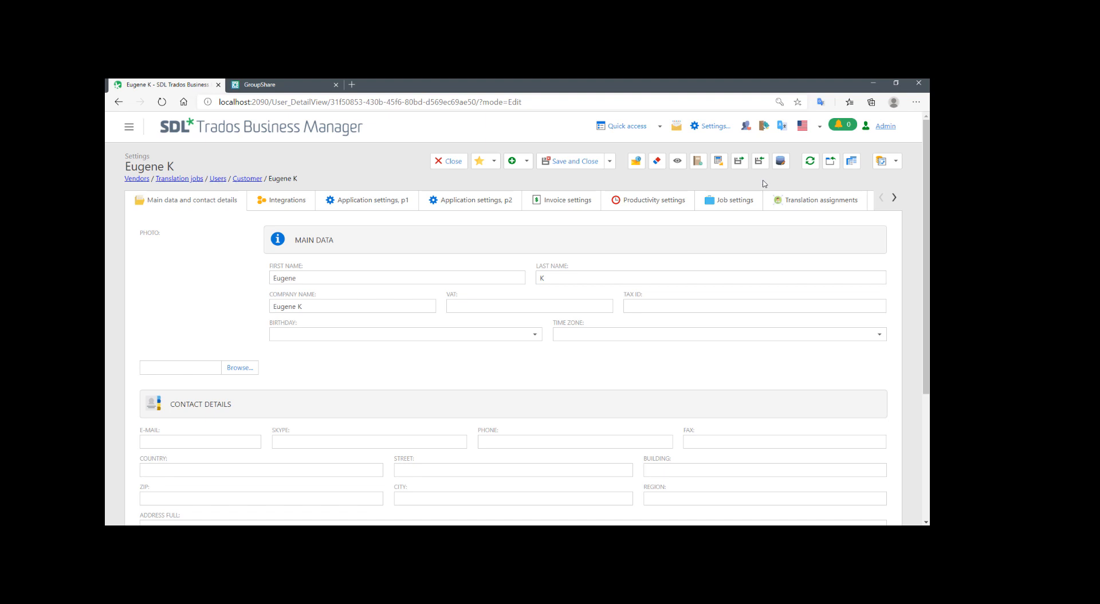
In the vendors list, link the first German-speaking vendor with the GroupShare user German translator (tr_de).
{"action": "left_click", "coordinate": [632, 129]}
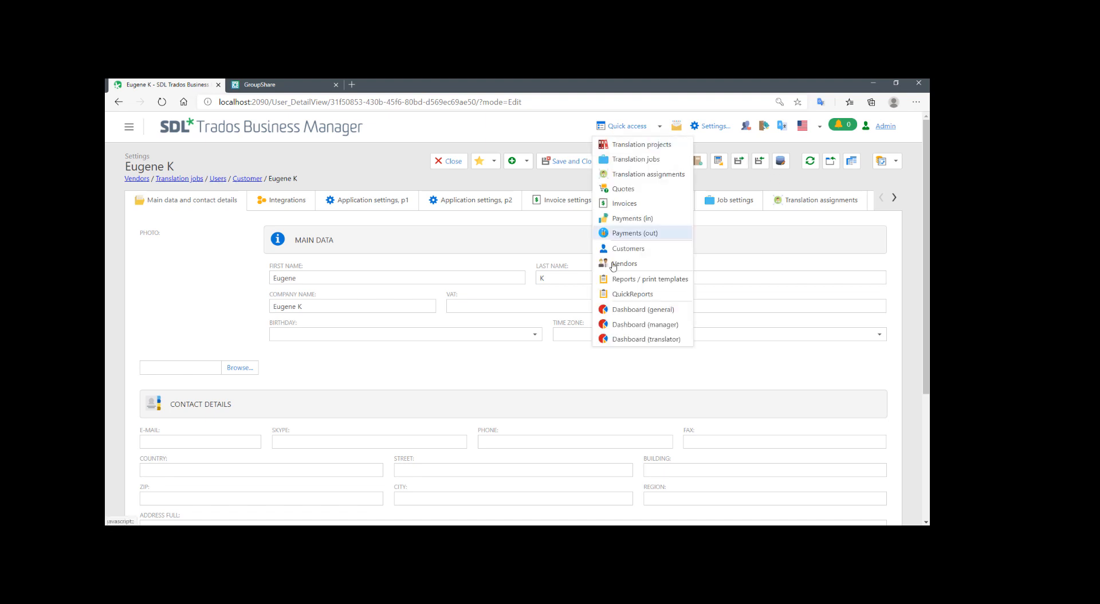
{"action": "left_click", "coordinate": [624, 265]}
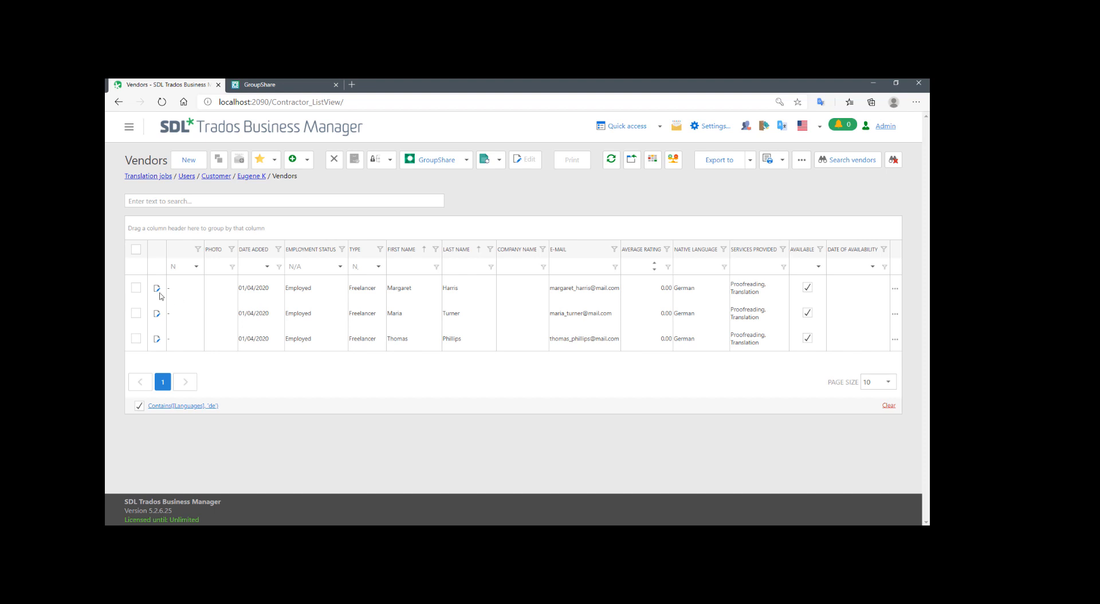
{"action": "left_click", "coordinate": [136, 288]}
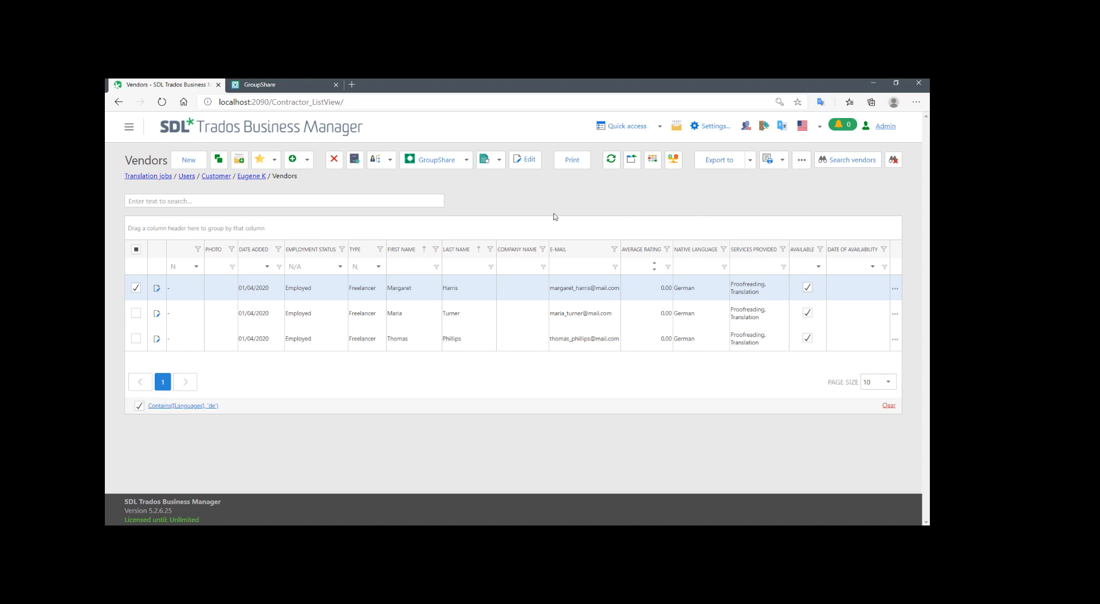
{"action": "left_click", "coordinate": [438, 163]}
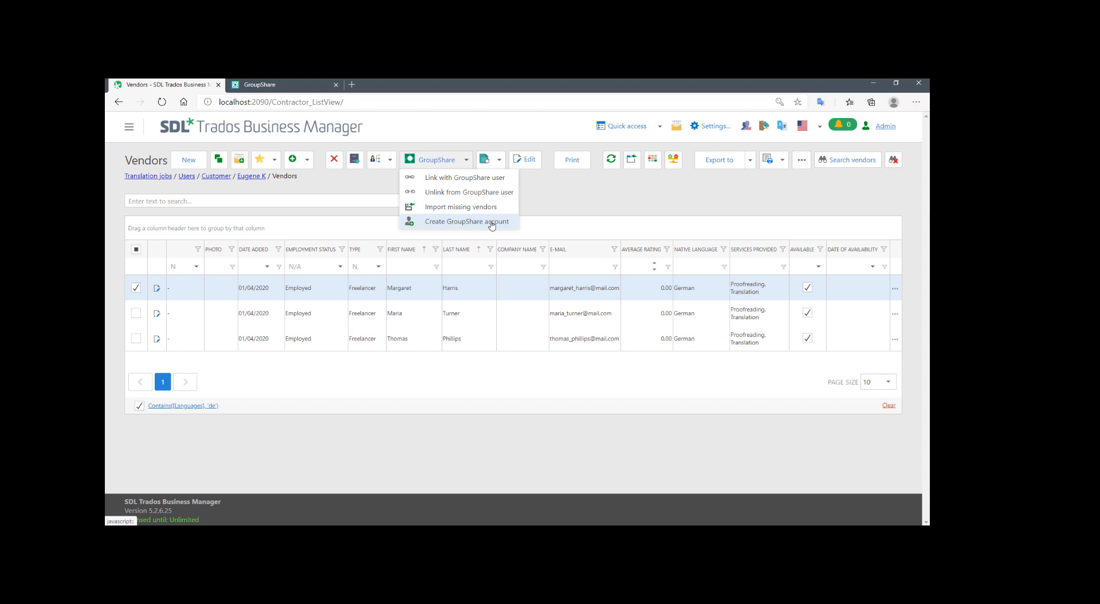
{"action": "left_click", "coordinate": [484, 179]}
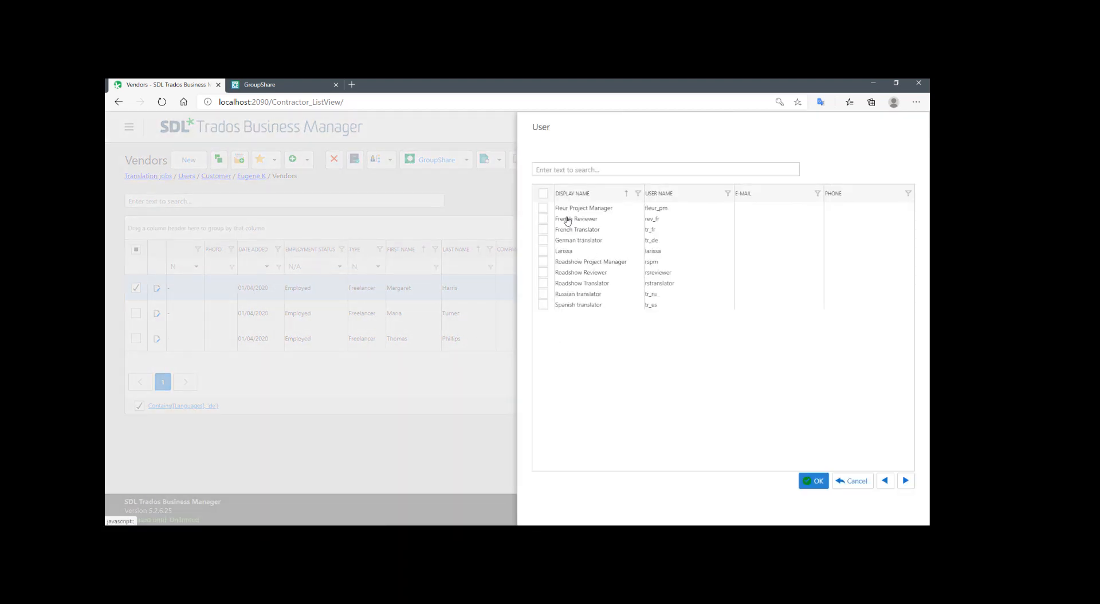
{"action": "left_click", "coordinate": [544, 241]}
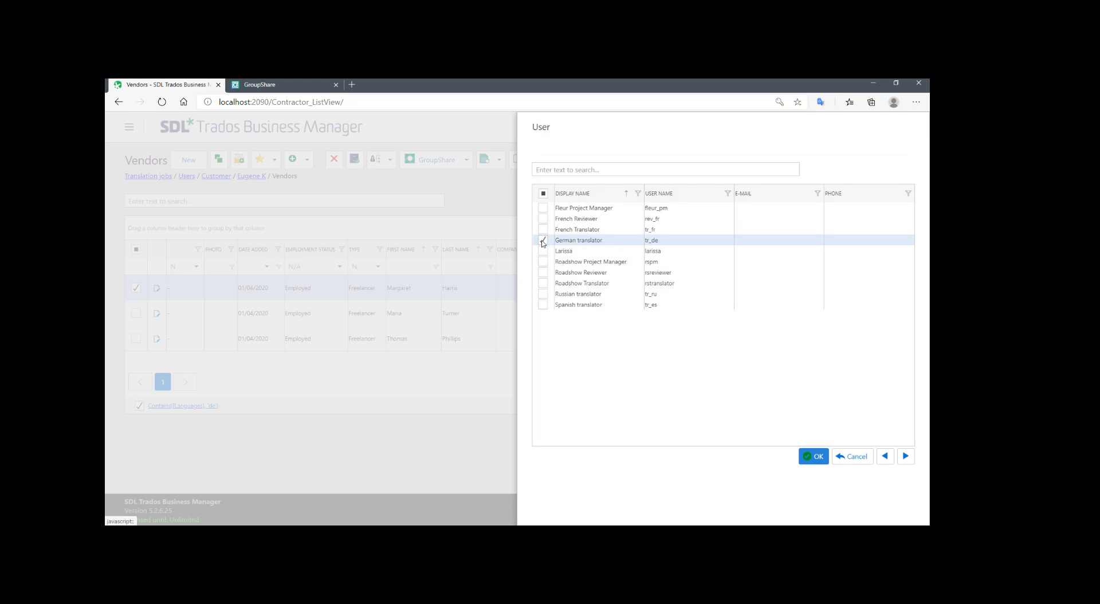
{"action": "left_click", "coordinate": [824, 462]}
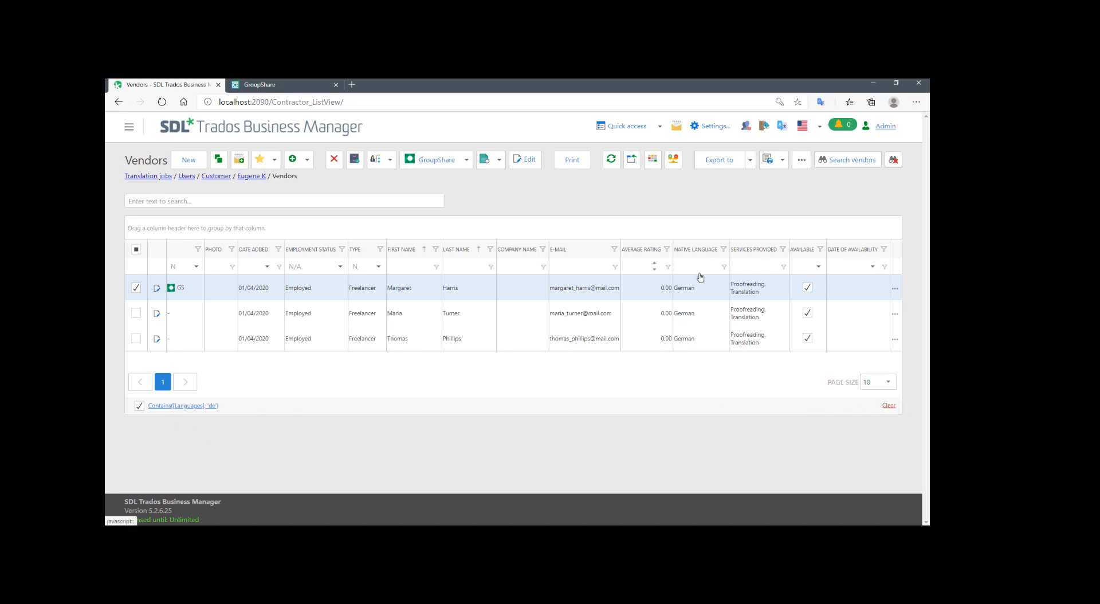
Turn off the 'de' language filter and search the vendors for "ru".
{"action": "left_click", "coordinate": [419, 250]}
{"action": "left_click", "coordinate": [139, 406]}
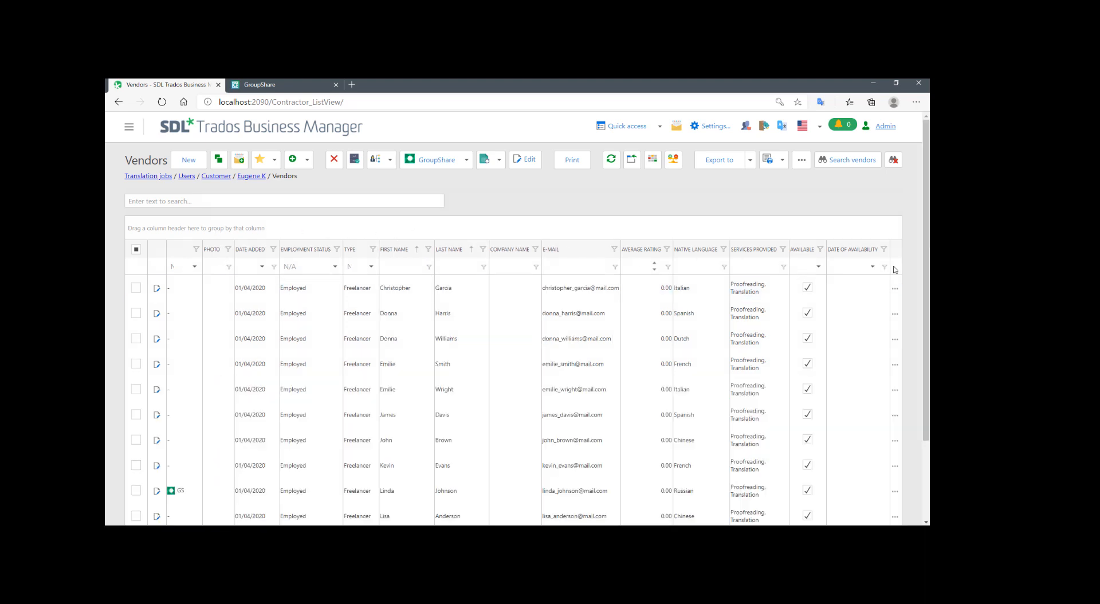
{"action": "left_click", "coordinate": [895, 291]}
{"action": "left_click", "coordinate": [894, 292]}
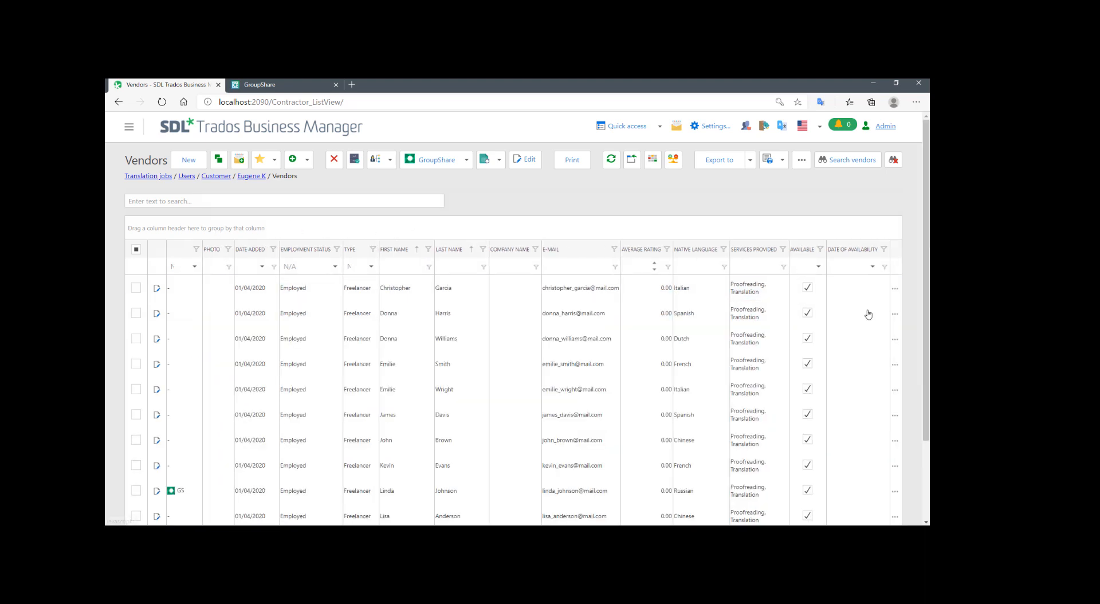
{"action": "left_click", "coordinate": [190, 201]}
{"action": "type", "text": "ru"}
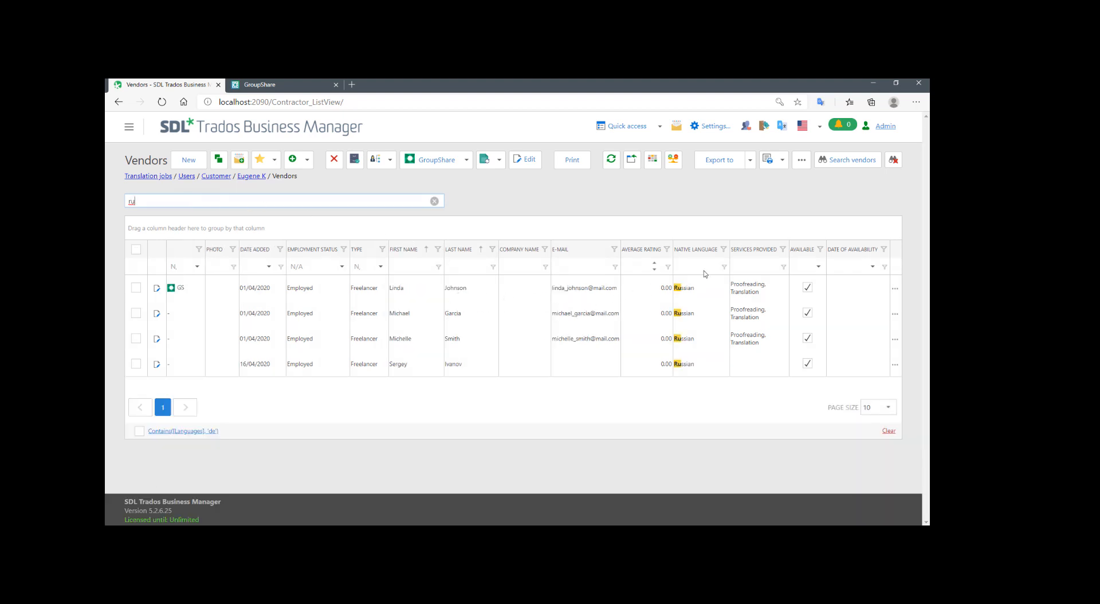
Check the language details of the second Russian vendor, select that vendor and try to link it with a GroupShare user.
{"action": "left_click", "coordinate": [894, 314]}
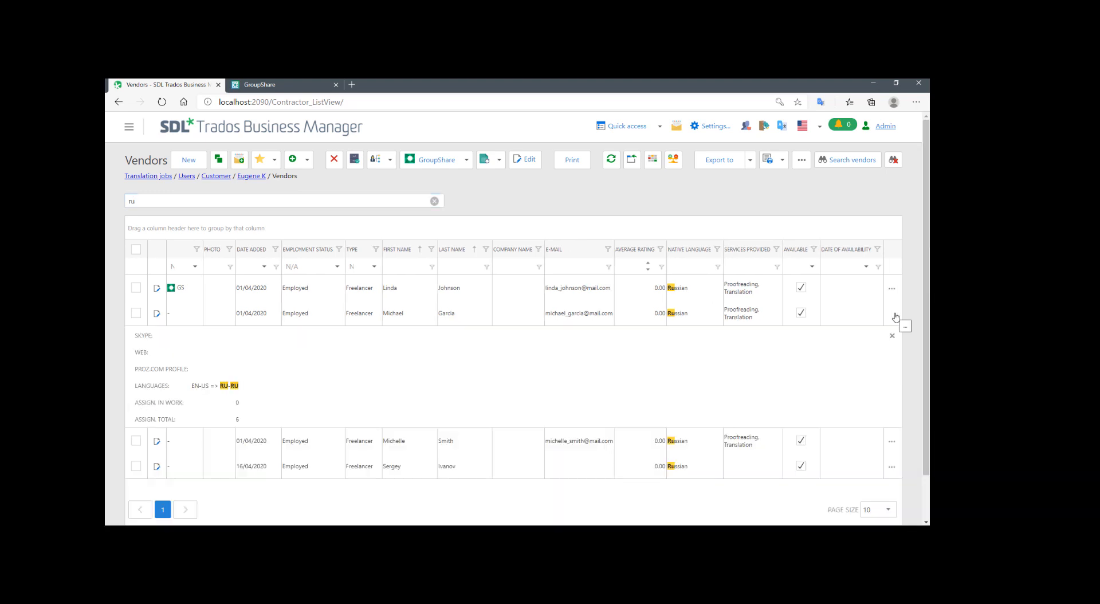
{"action": "scroll", "coordinate": [425, 334], "scroll_direction": "down", "scroll_amount": 1}
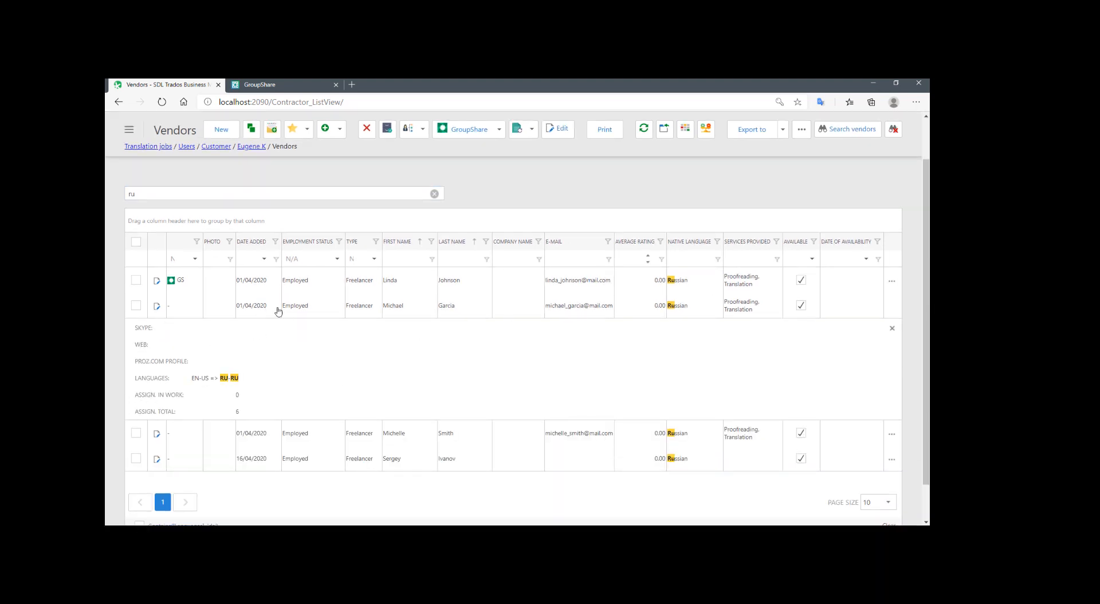
{"action": "left_click", "coordinate": [135, 305]}
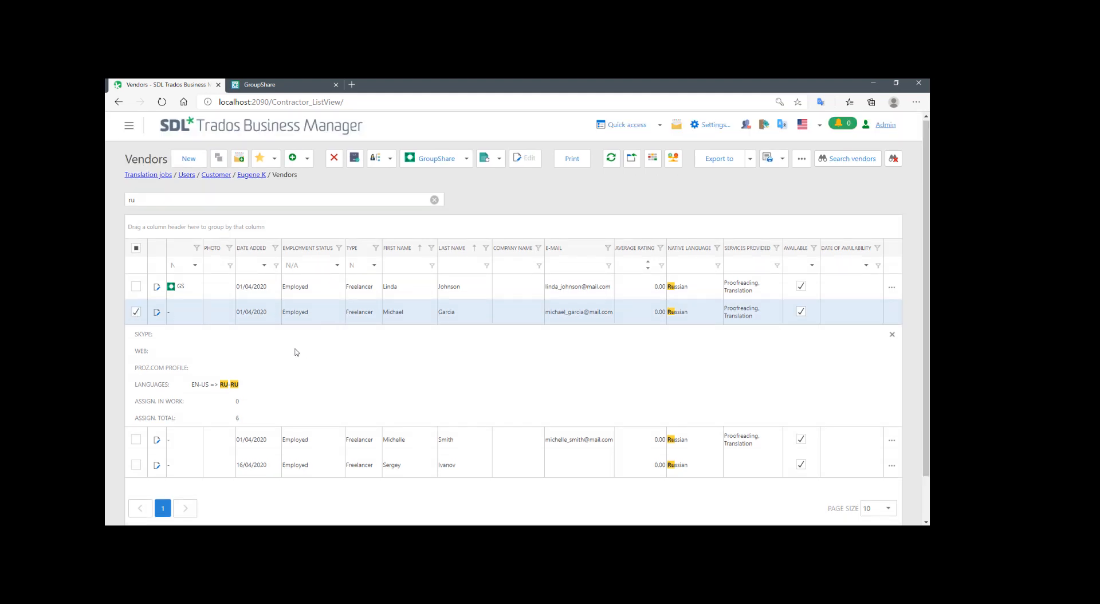
{"action": "left_click", "coordinate": [437, 160]}
{"action": "left_click", "coordinate": [448, 177]}
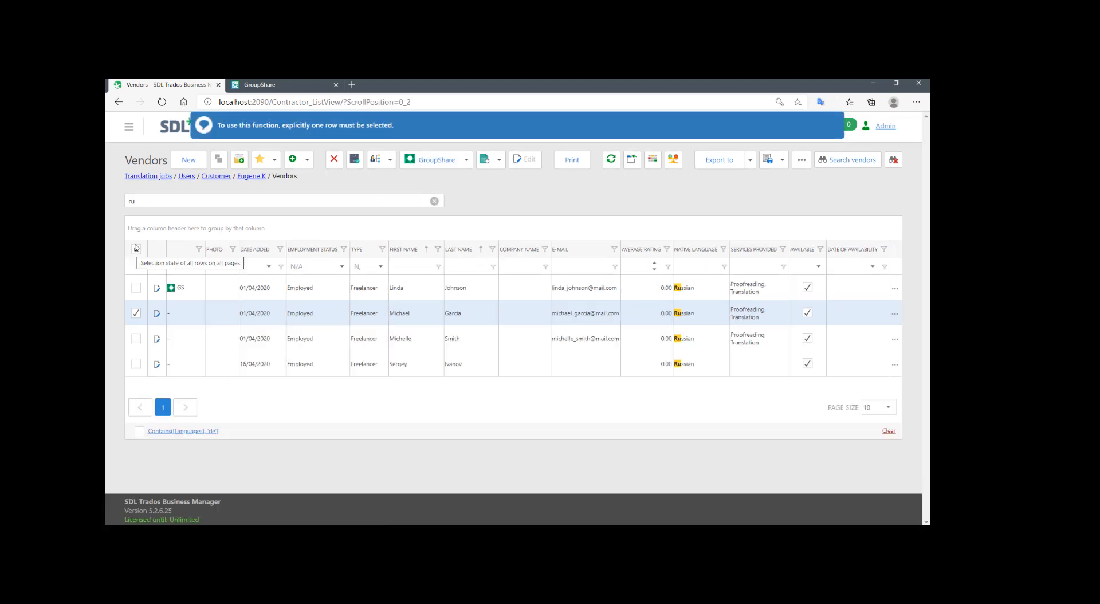
Clear the vendor search and deselect the already linked German vendor on page 2 of the list.
{"action": "left_click", "coordinate": [434, 201]}
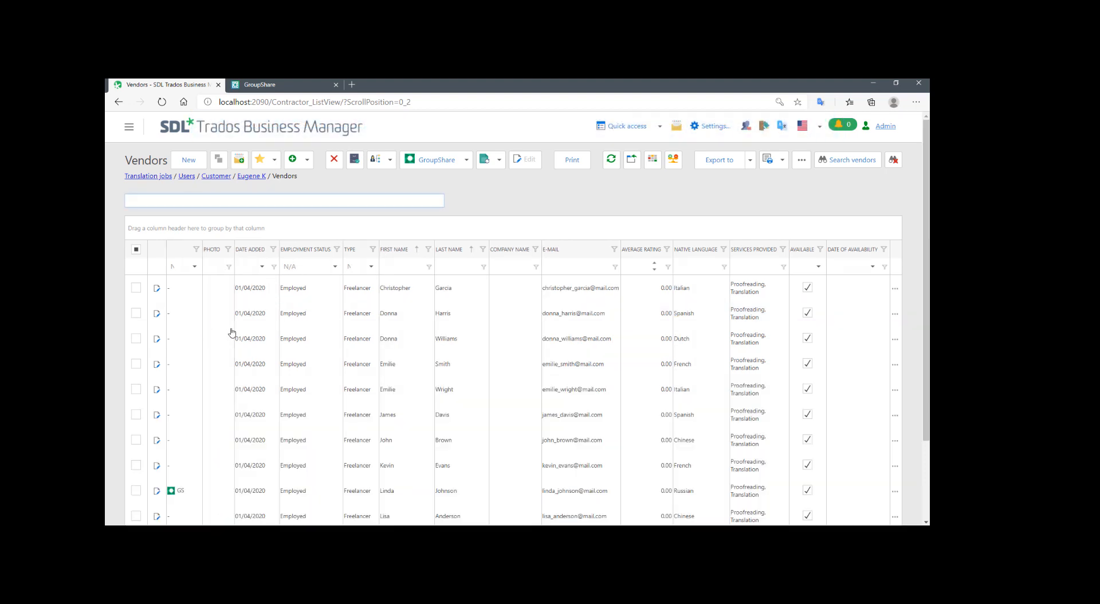
{"action": "scroll", "coordinate": [232, 335], "scroll_direction": "down", "scroll_amount": 3}
{"action": "left_click", "coordinate": [233, 457]}
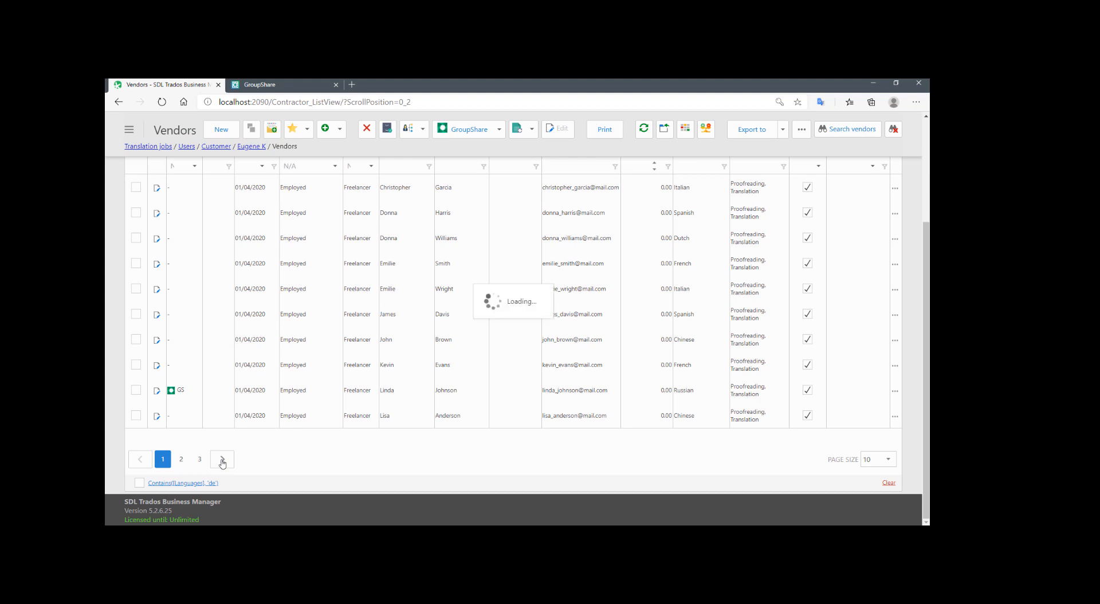
{"action": "left_click", "coordinate": [135, 264]}
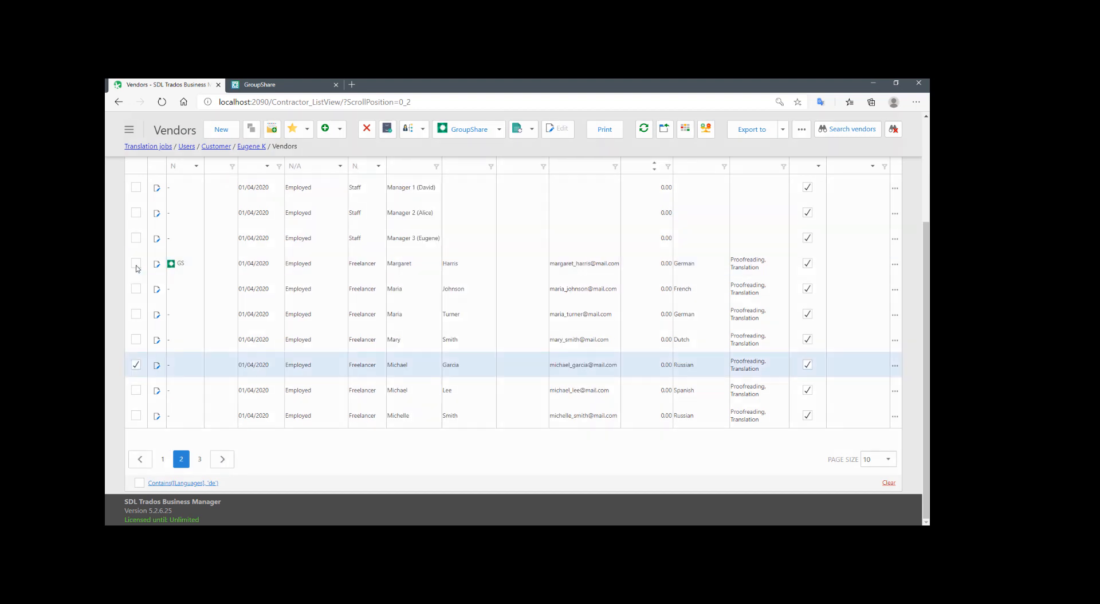
Link the selected Russian vendor with the GroupShare user Russian translator (tr_ru).
{"action": "left_click", "coordinate": [473, 138]}
{"action": "left_click", "coordinate": [463, 148]}
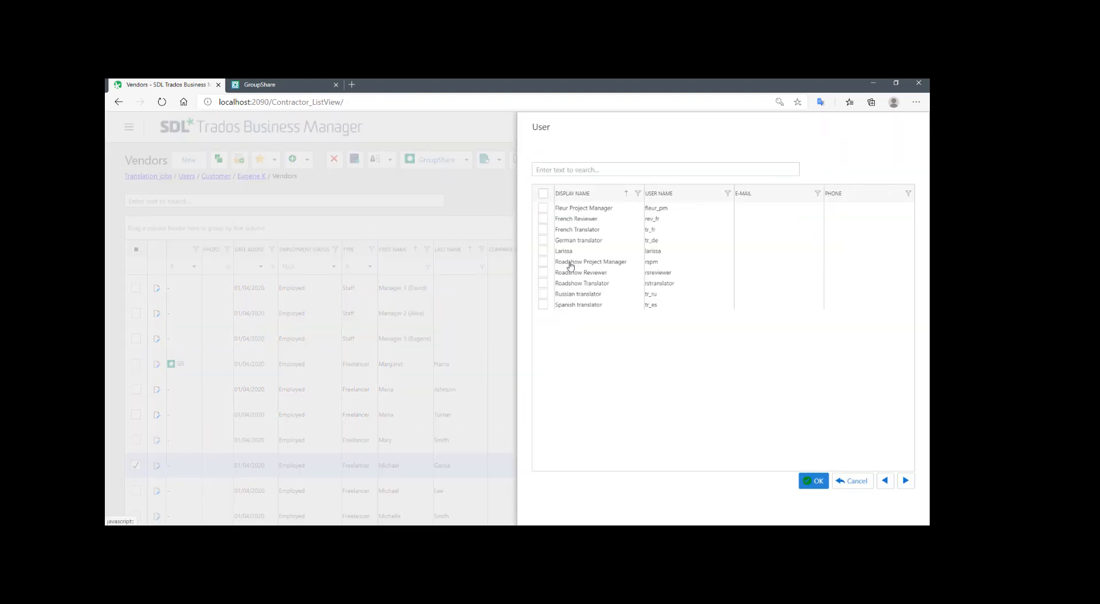
{"action": "left_click", "coordinate": [543, 294]}
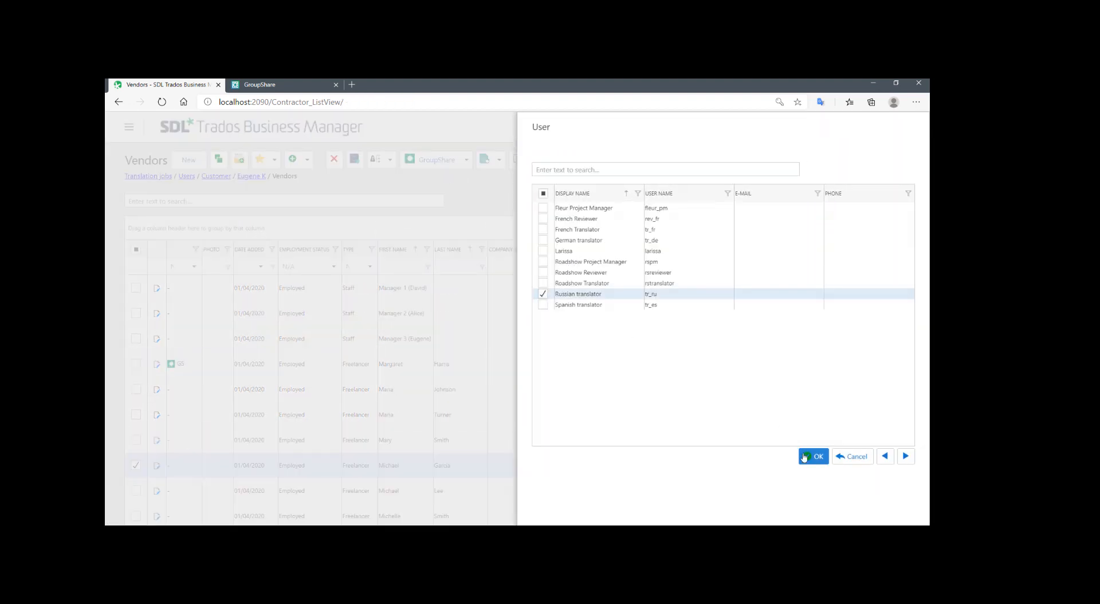
{"action": "left_click", "coordinate": [810, 480]}
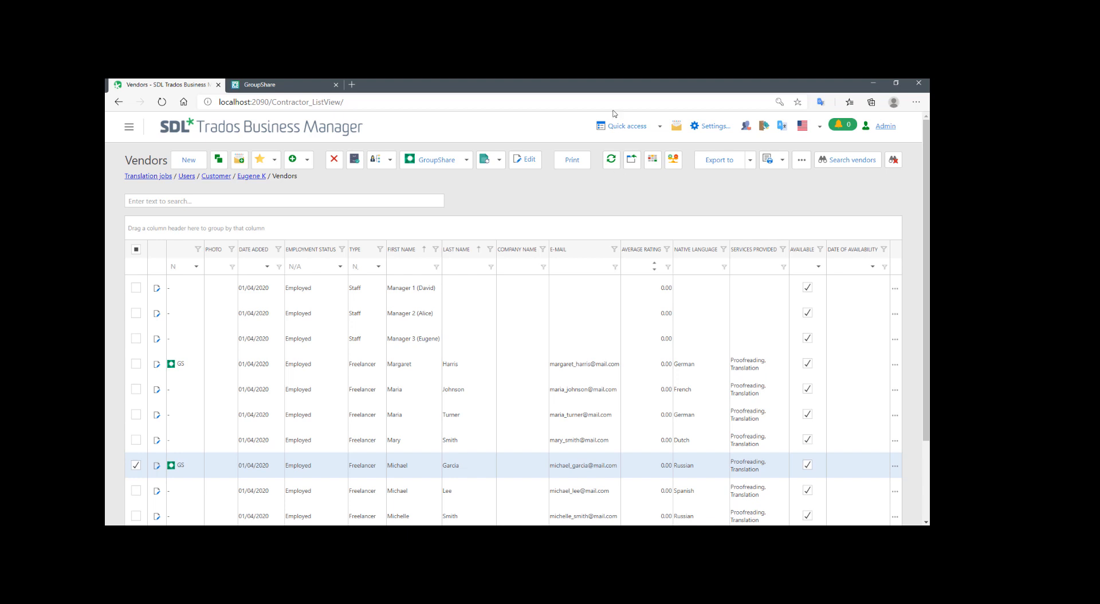
Go to the translation projects list and start a new project for the customer Capital Languages.
{"action": "left_click", "coordinate": [610, 133]}
{"action": "left_click", "coordinate": [617, 142]}
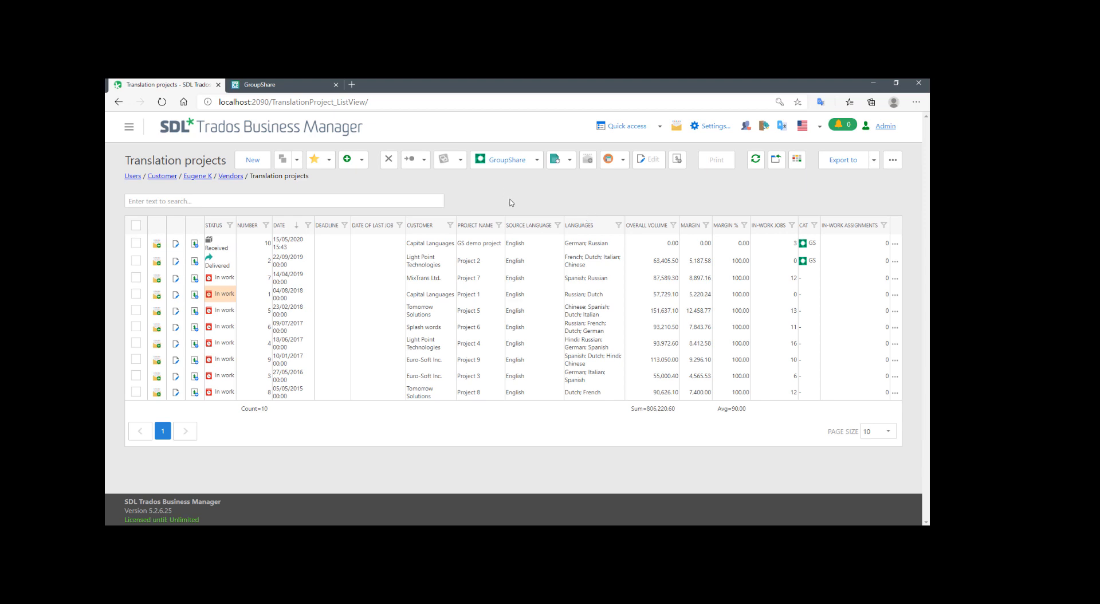
{"action": "left_click", "coordinate": [511, 166]}
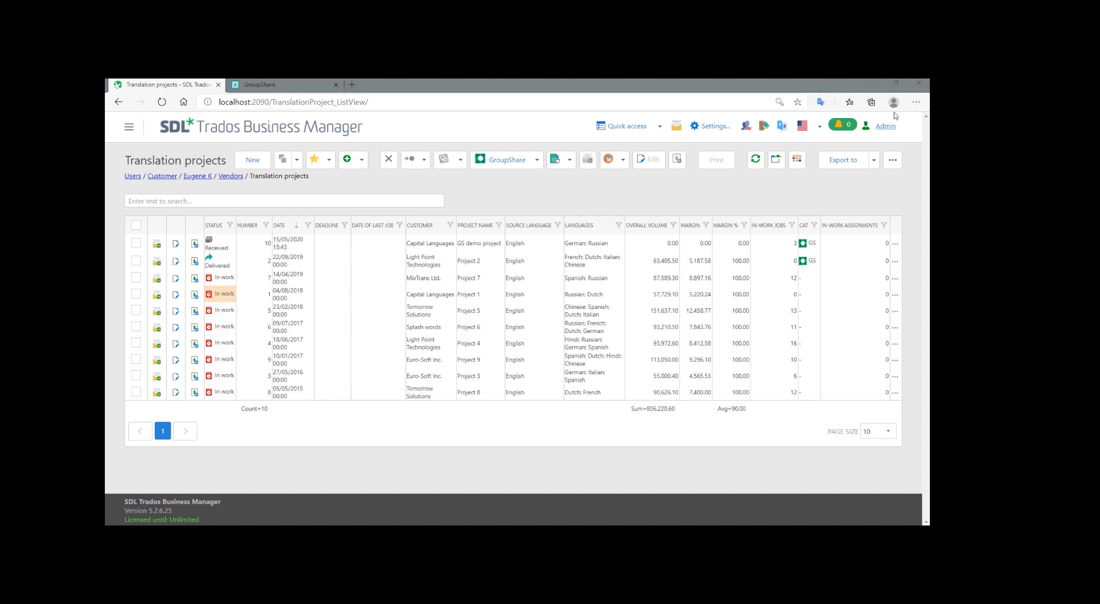
{"action": "left_click", "coordinate": [257, 166]}
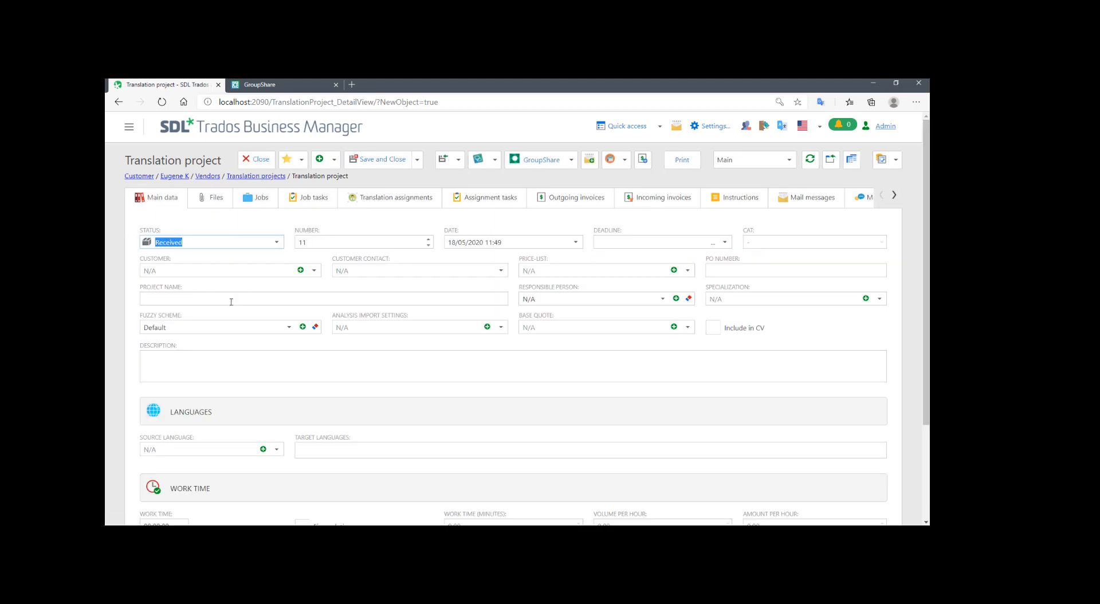
{"action": "left_click", "coordinate": [314, 270]}
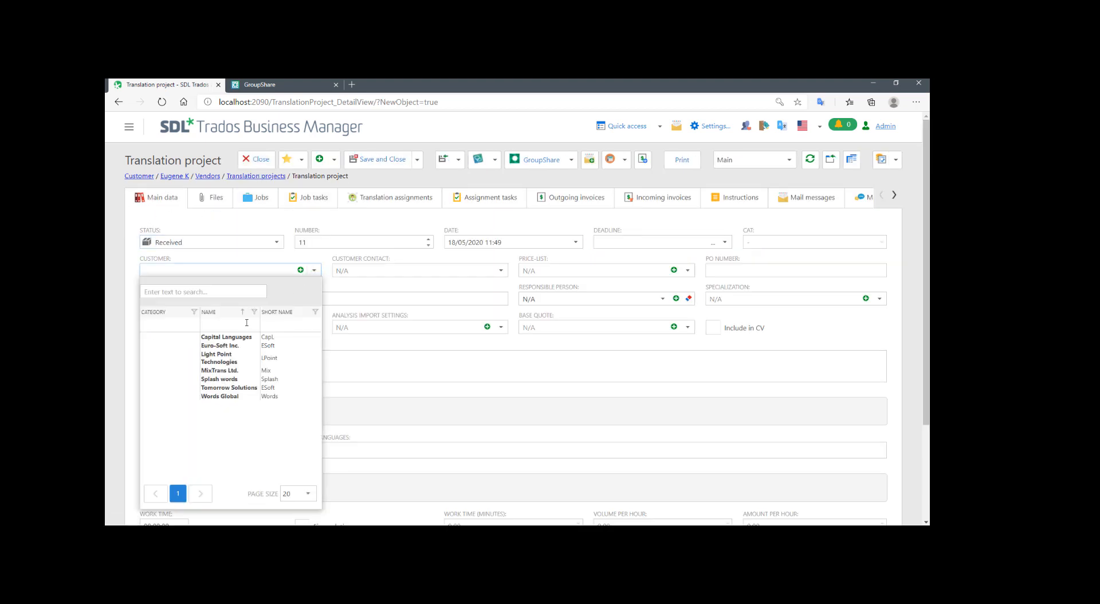
{"action": "left_click", "coordinate": [234, 339]}
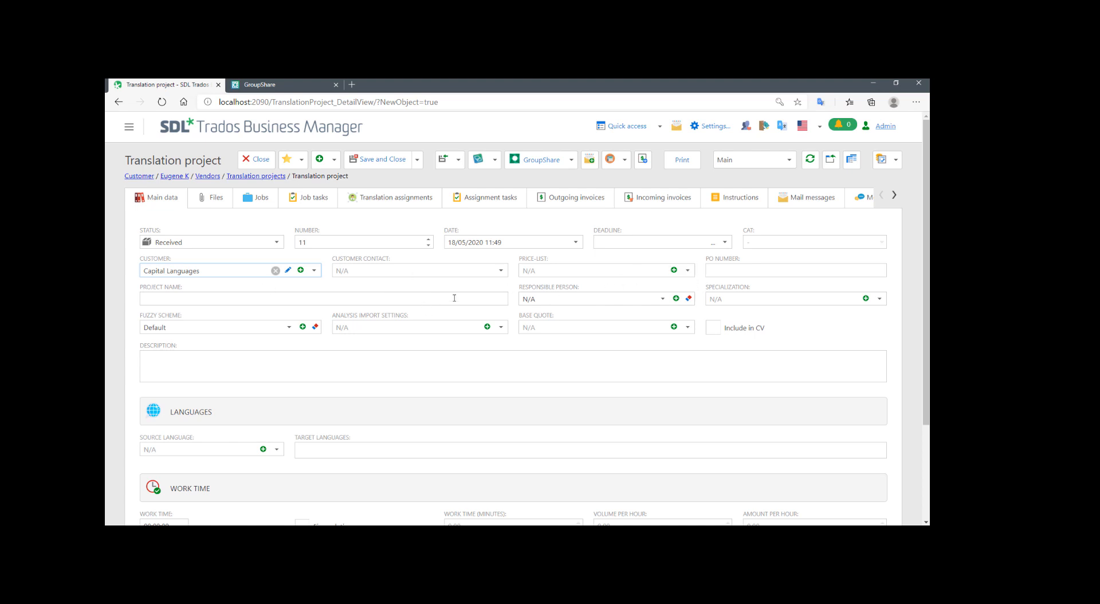
Enter the PO number, name the project GS DEMO and set its specialization to IT/Website.
{"action": "left_click", "coordinate": [749, 269]}
{"action": "type", "text": "343"}
{"action": "left_click", "coordinate": [234, 297]}
{"action": "type", "text": "GS DEMO"}
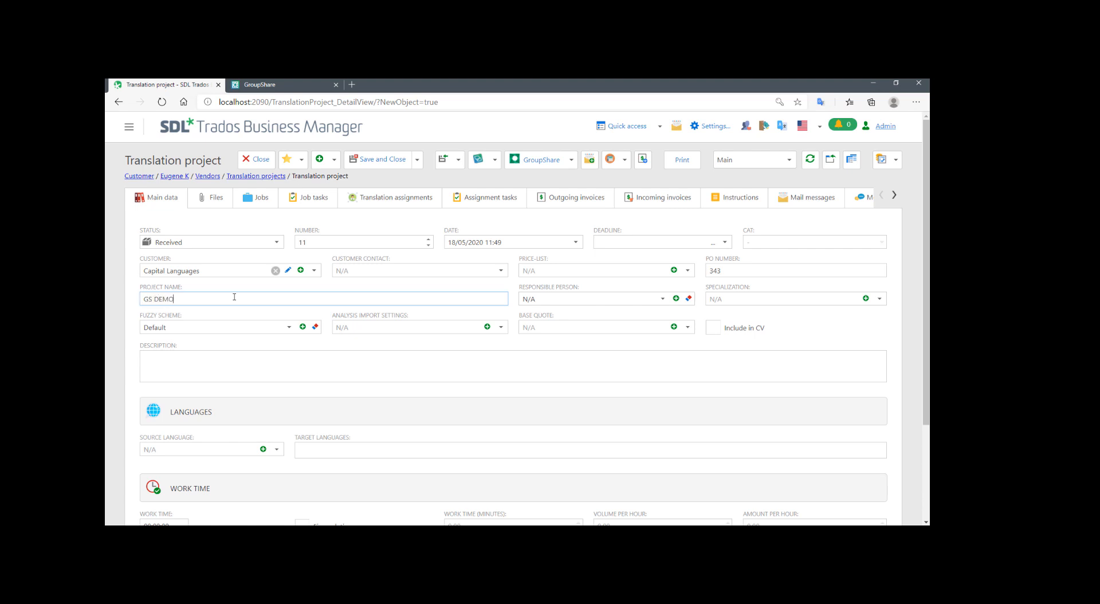
{"action": "key", "text": "Tab"}
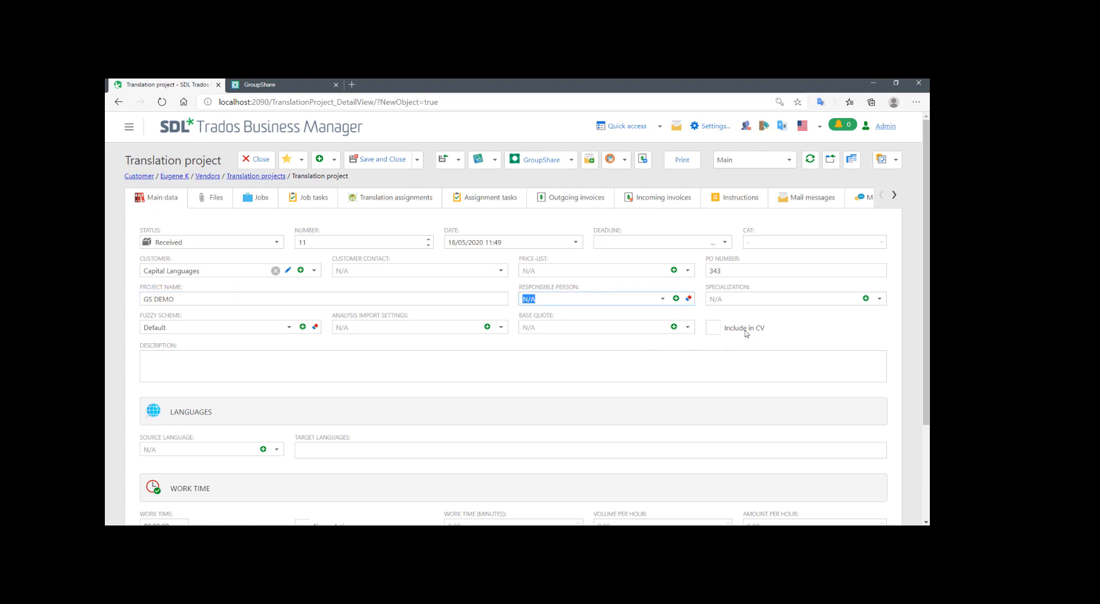
{"action": "left_click", "coordinate": [785, 299]}
{"action": "left_click", "coordinate": [878, 299]}
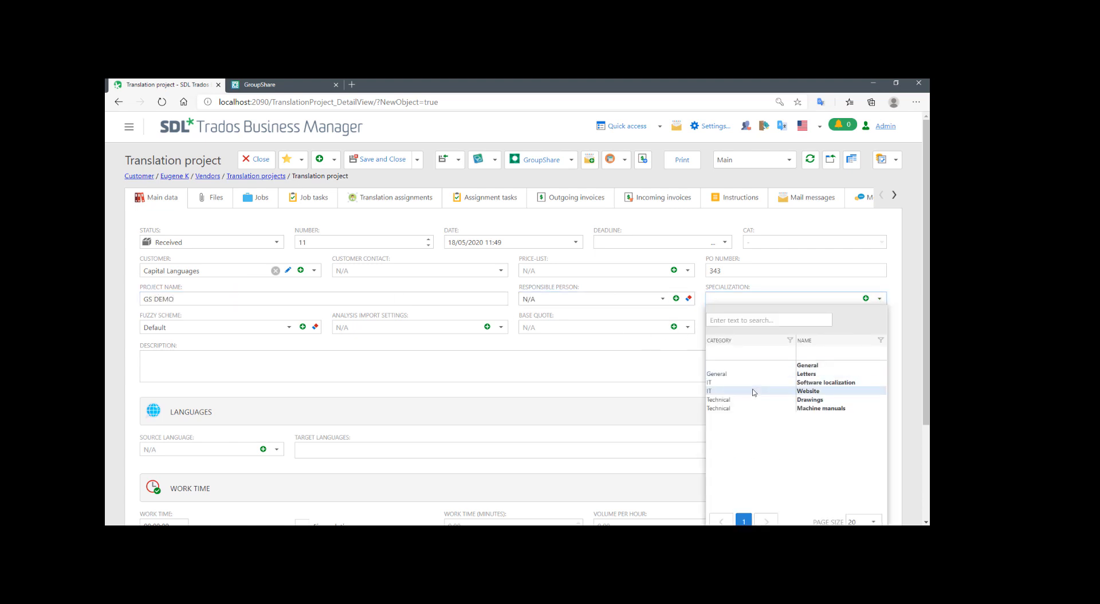
{"action": "left_click", "coordinate": [754, 392]}
Set the project's source language to English and add German and Russian as target languages.
{"action": "scroll", "coordinate": [899, 357], "scroll_direction": "down", "scroll_amount": 2}
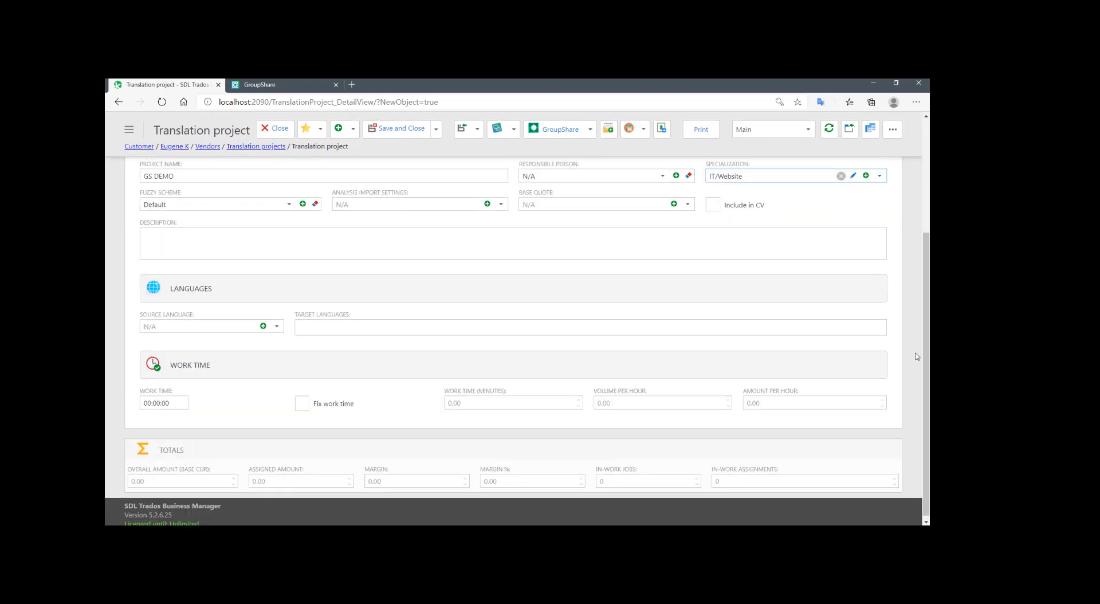
{"action": "scroll", "coordinate": [744, 369], "scroll_direction": "up", "scroll_amount": 1}
{"action": "left_click", "coordinate": [206, 406]}
{"action": "type", "text": "e"}
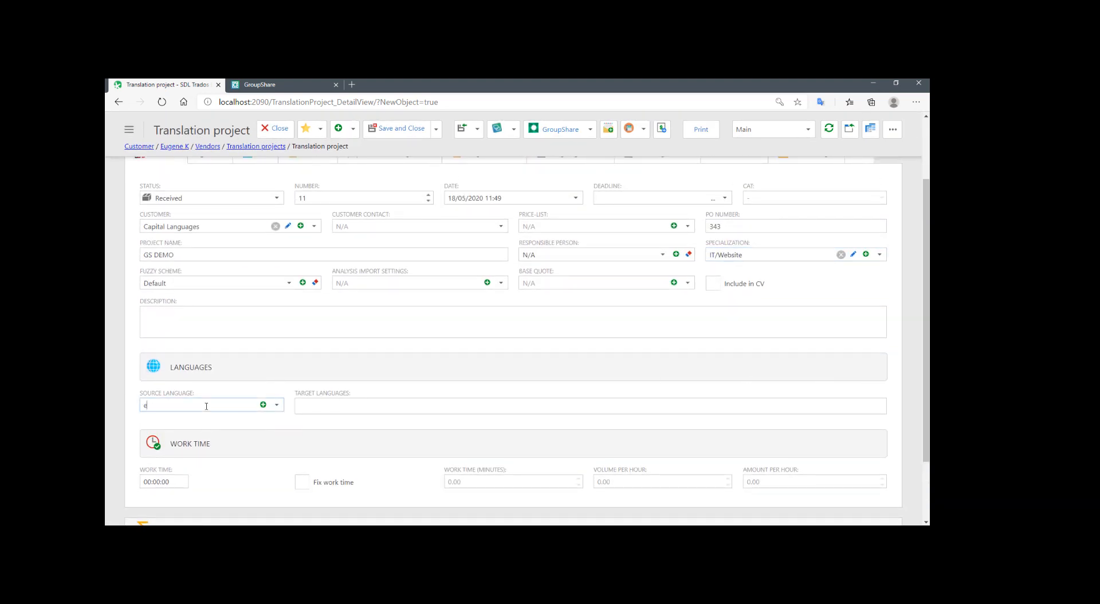
{"action": "type", "text": "ng"}
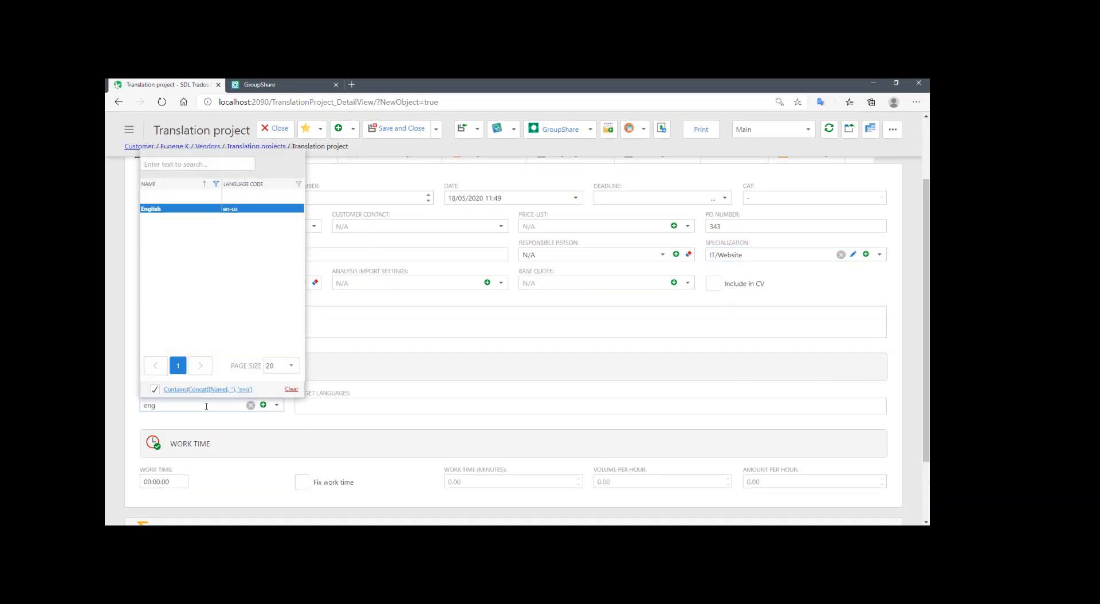
{"action": "key", "text": "Tab"}
{"action": "type", "text": "germ"}
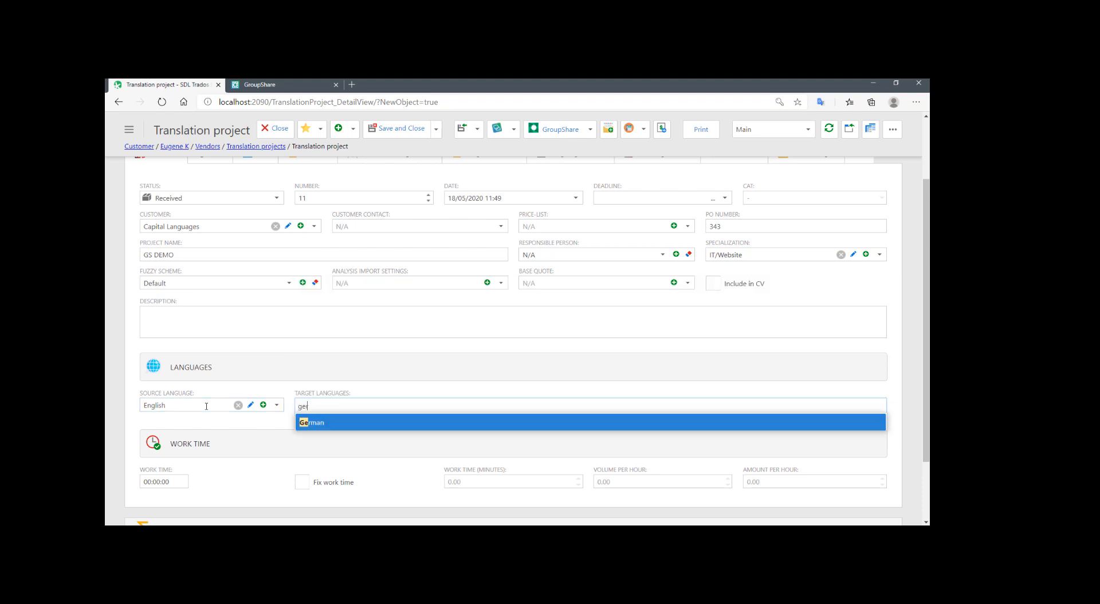
{"action": "key", "text": "Return"}
{"action": "type", "text": "rus"}
{"action": "key", "text": "Return"}
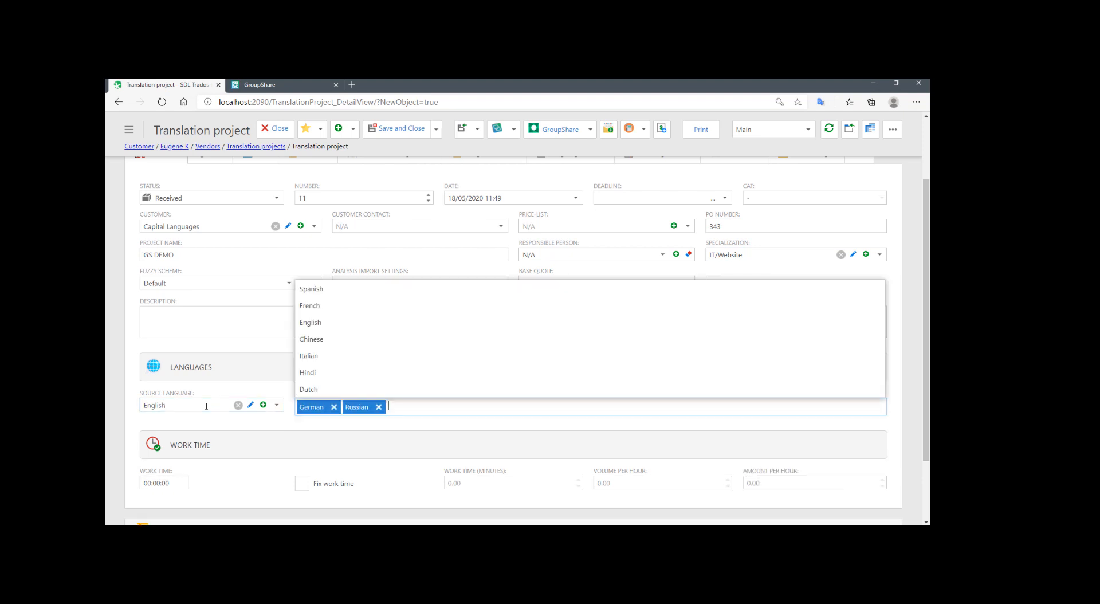
Attach Example file.docx to the GS DEMO project as a translatable file.
{"action": "scroll", "coordinate": [229, 398], "scroll_direction": "up", "scroll_amount": 1}
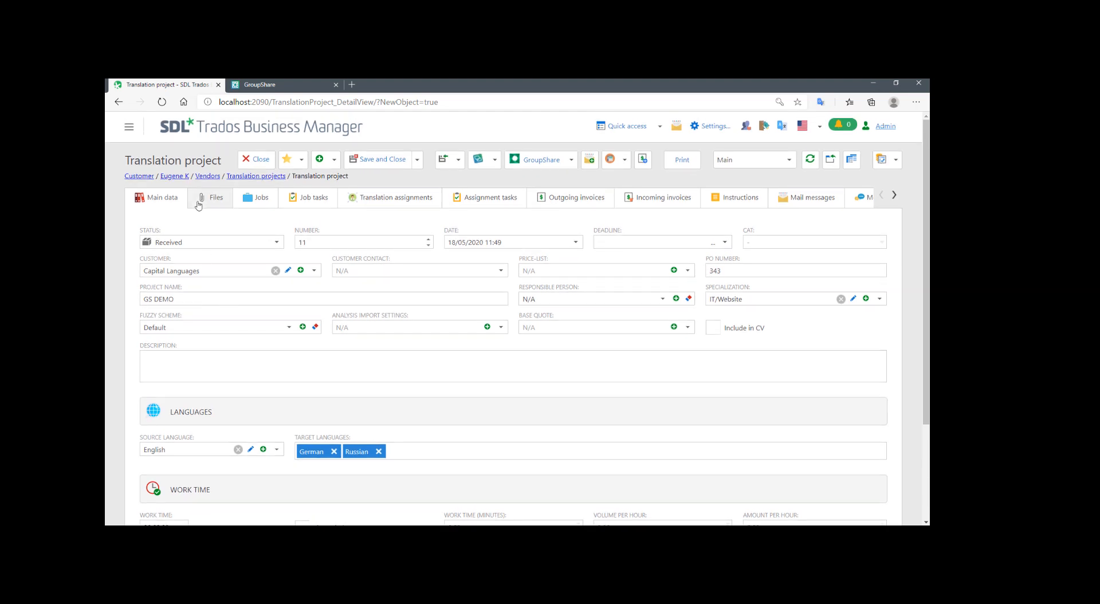
{"action": "left_click", "coordinate": [207, 205]}
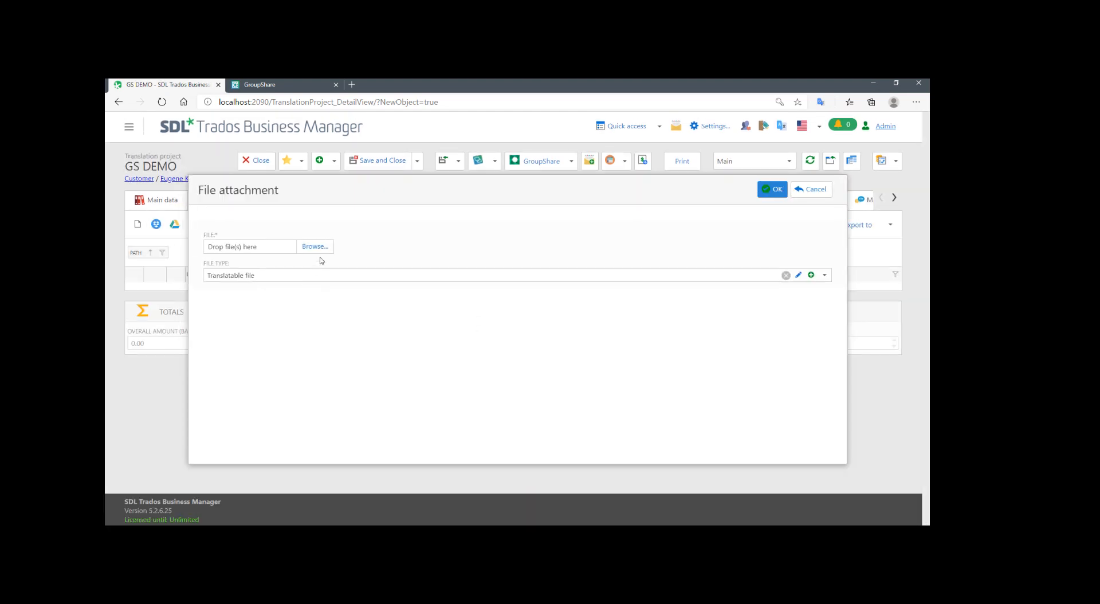
{"action": "left_click", "coordinate": [322, 249]}
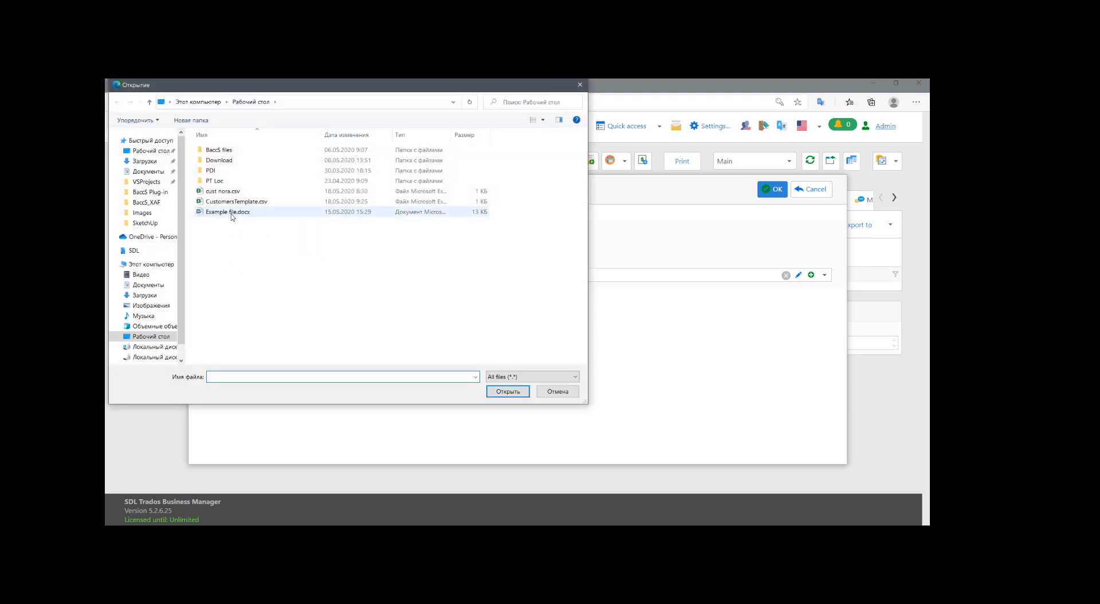
{"action": "double_click", "coordinate": [228, 212]}
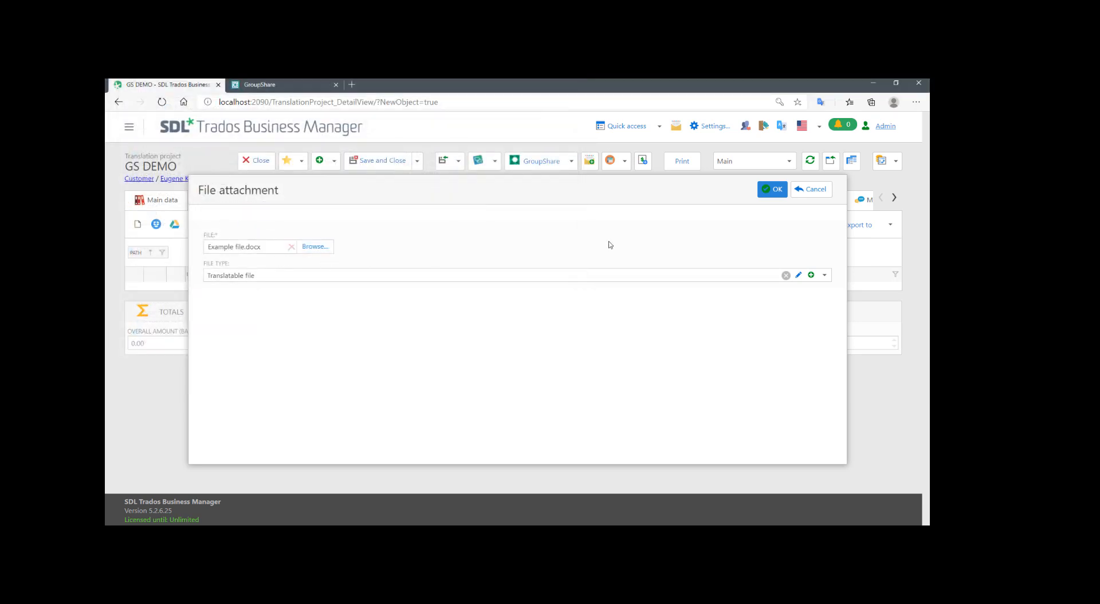
{"action": "left_click", "coordinate": [761, 193]}
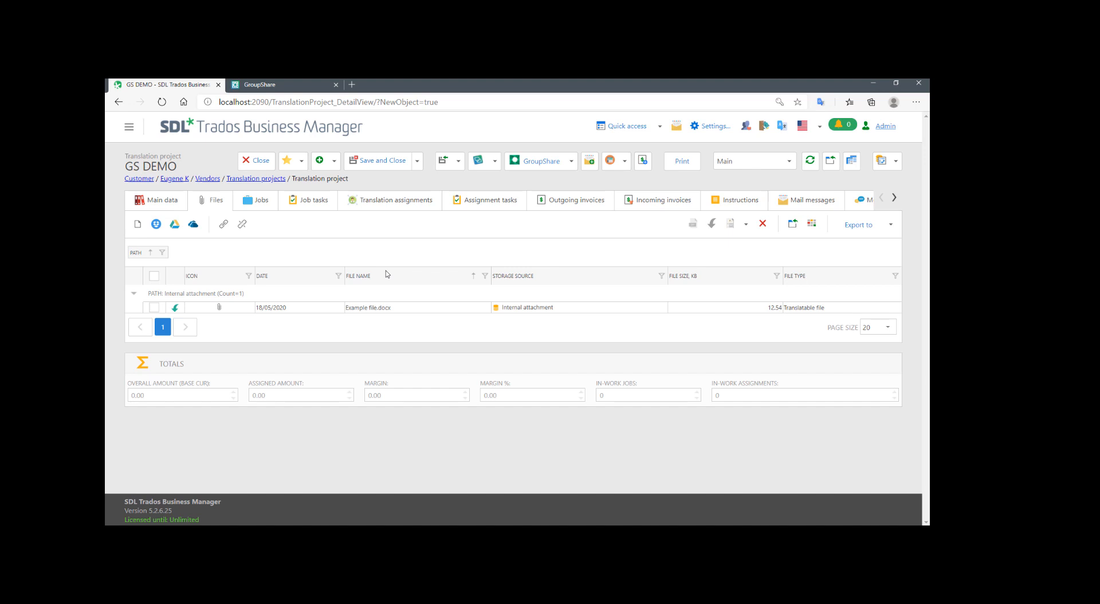
Check the project's jobs, then start creating a GroupShare project with organization Roadshow and template EN-RU_DE.
{"action": "left_click", "coordinate": [264, 205]}
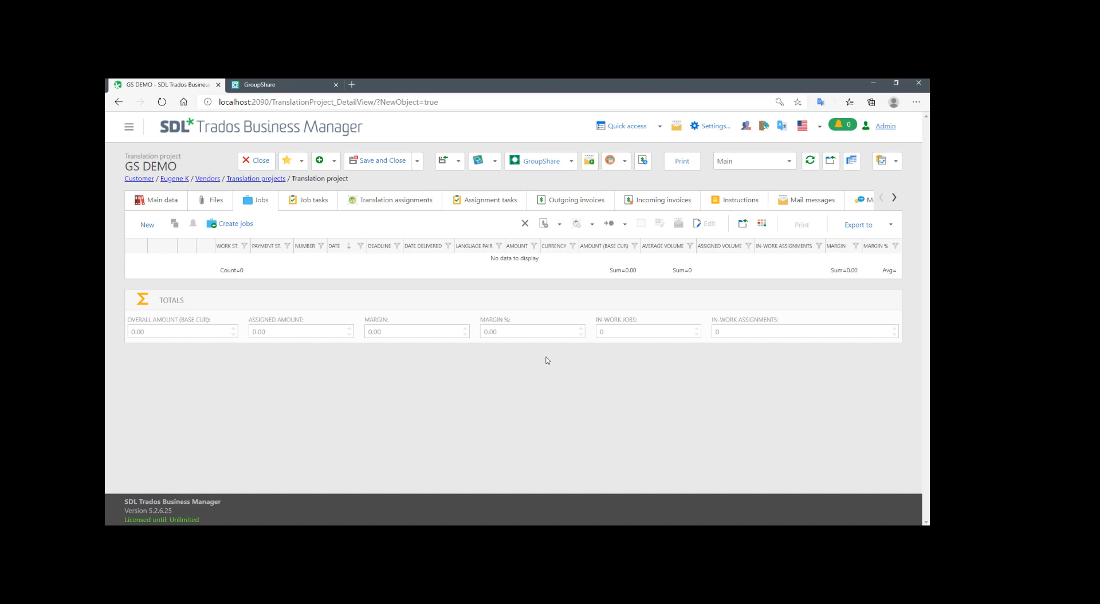
{"action": "left_click", "coordinate": [553, 170]}
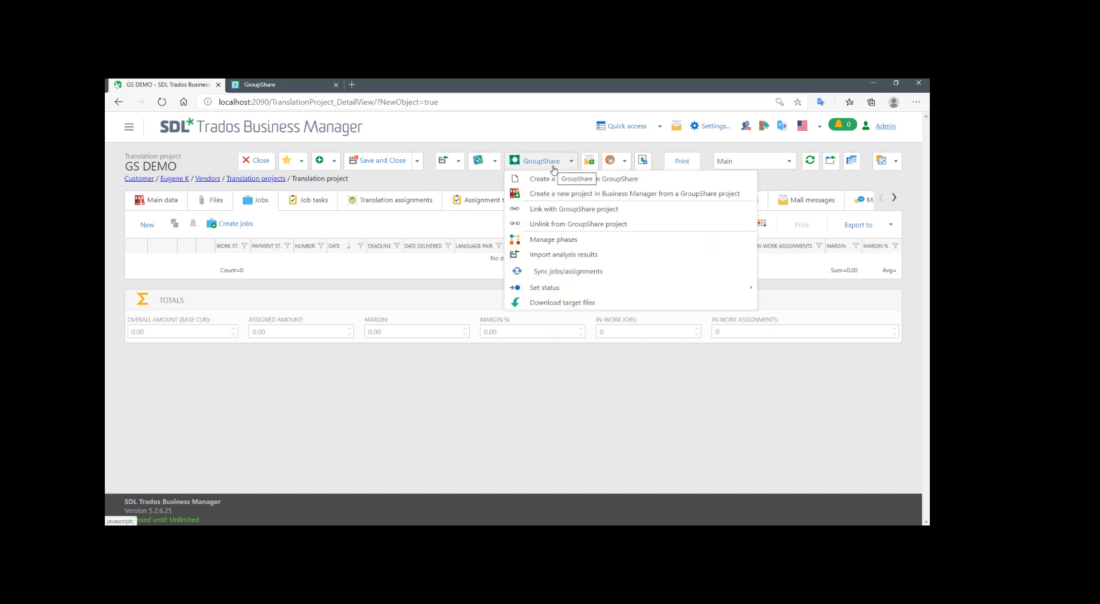
{"action": "left_click", "coordinate": [618, 186]}
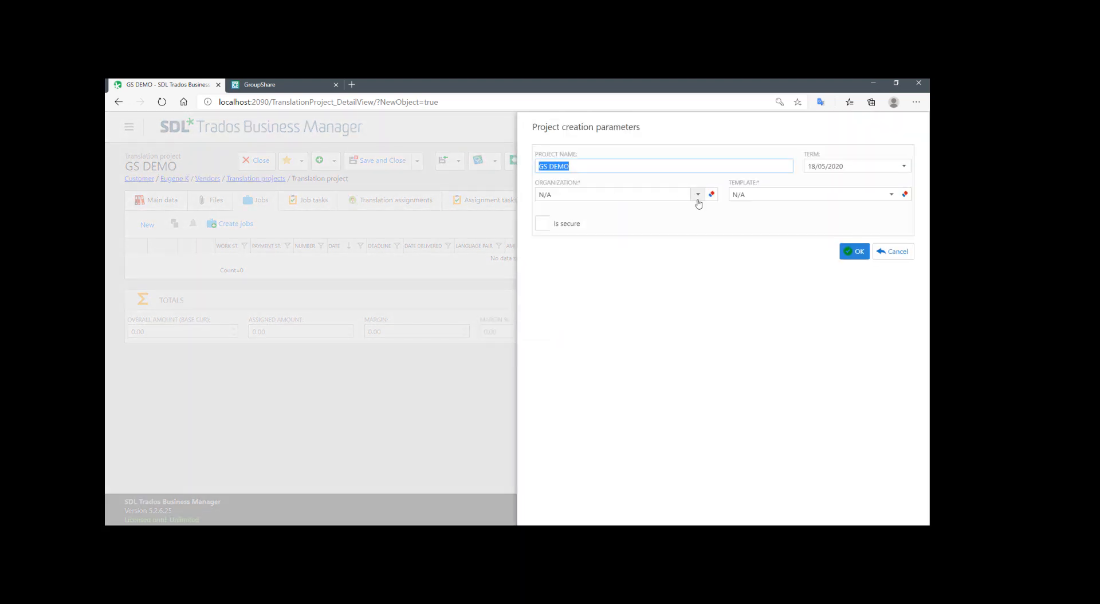
{"action": "left_click", "coordinate": [698, 195]}
{"action": "left_click", "coordinate": [561, 243]}
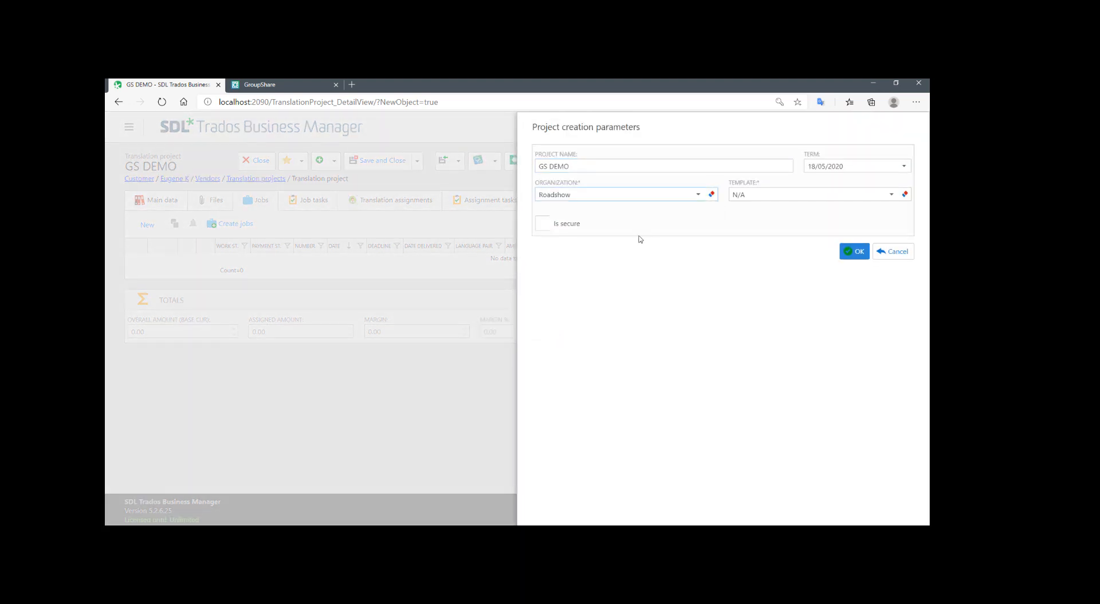
{"action": "left_click", "coordinate": [891, 196]}
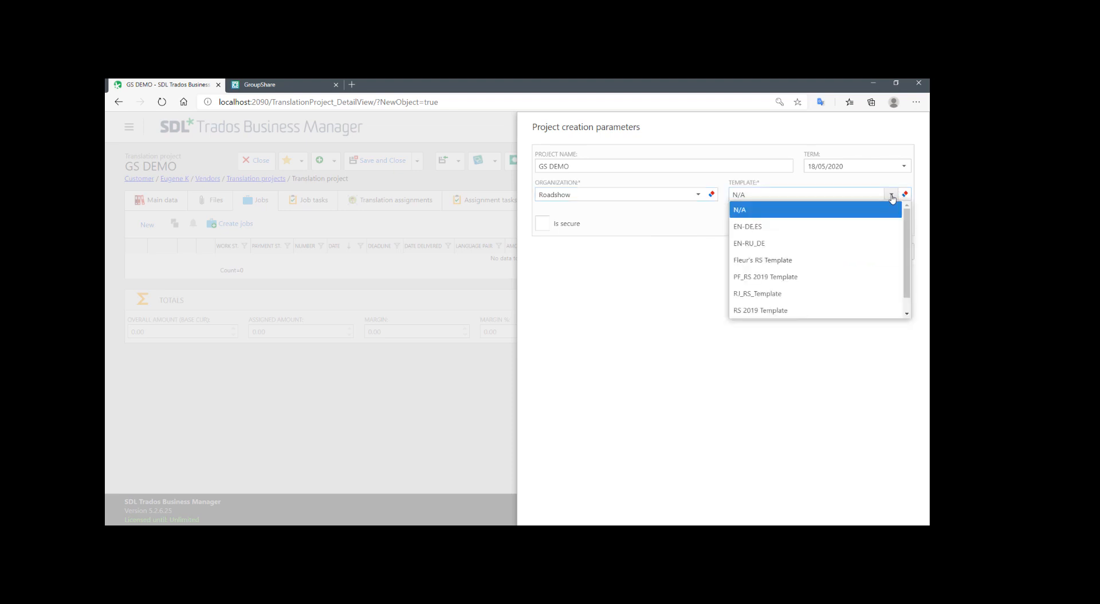
{"action": "left_click", "coordinate": [754, 244]}
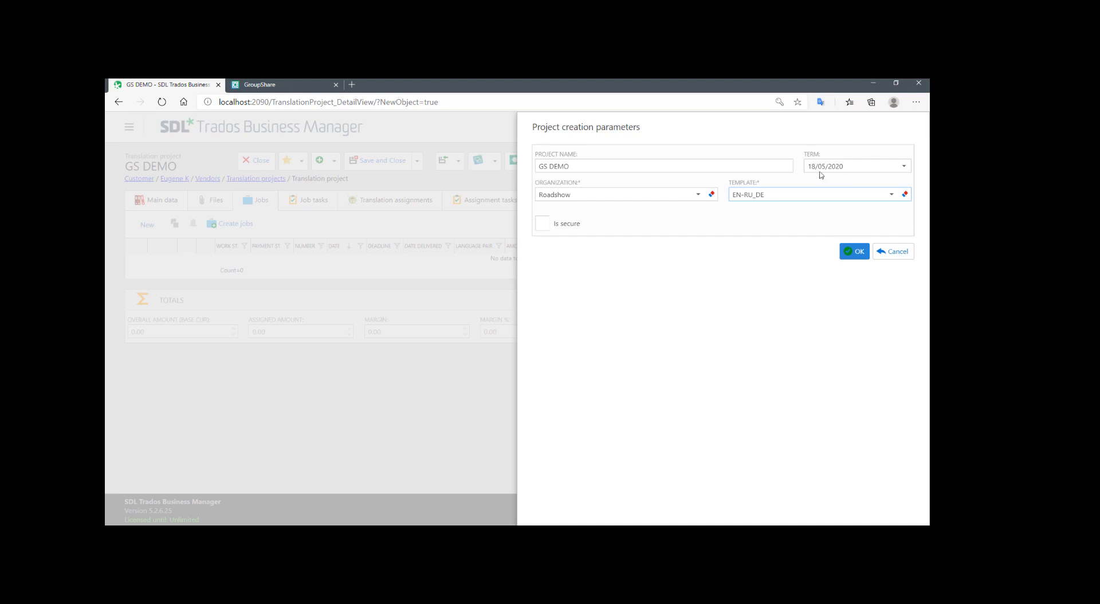
Set the GroupShare project's term to 22/05/2020 and create the project with Example file.docx as its file.
{"action": "left_click", "coordinate": [903, 166]}
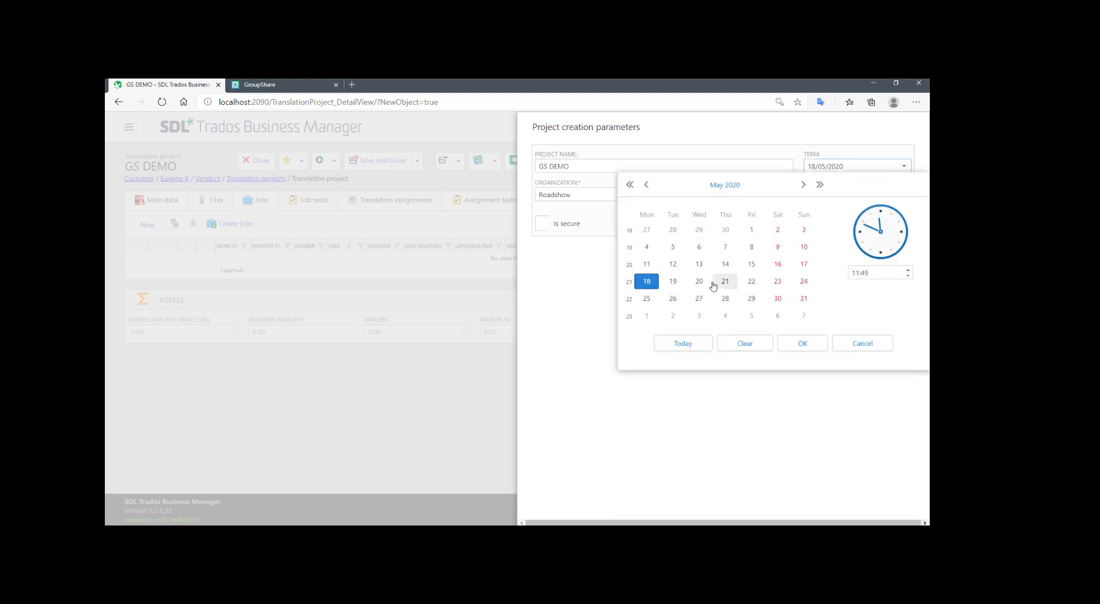
{"action": "left_click", "coordinate": [751, 282]}
{"action": "left_click", "coordinate": [802, 343]}
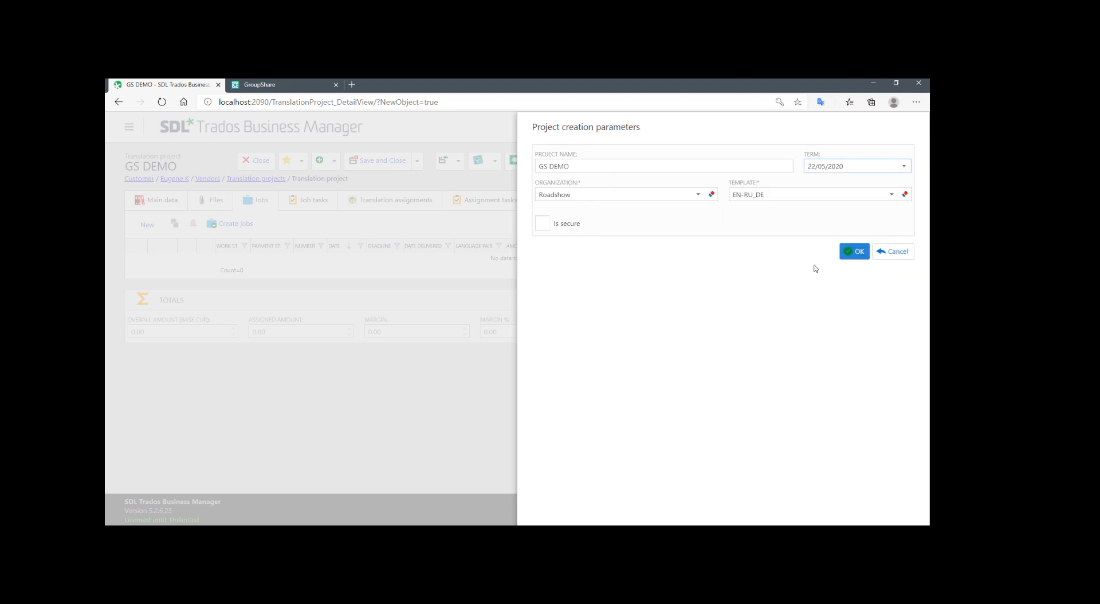
{"action": "left_click", "coordinate": [853, 252]}
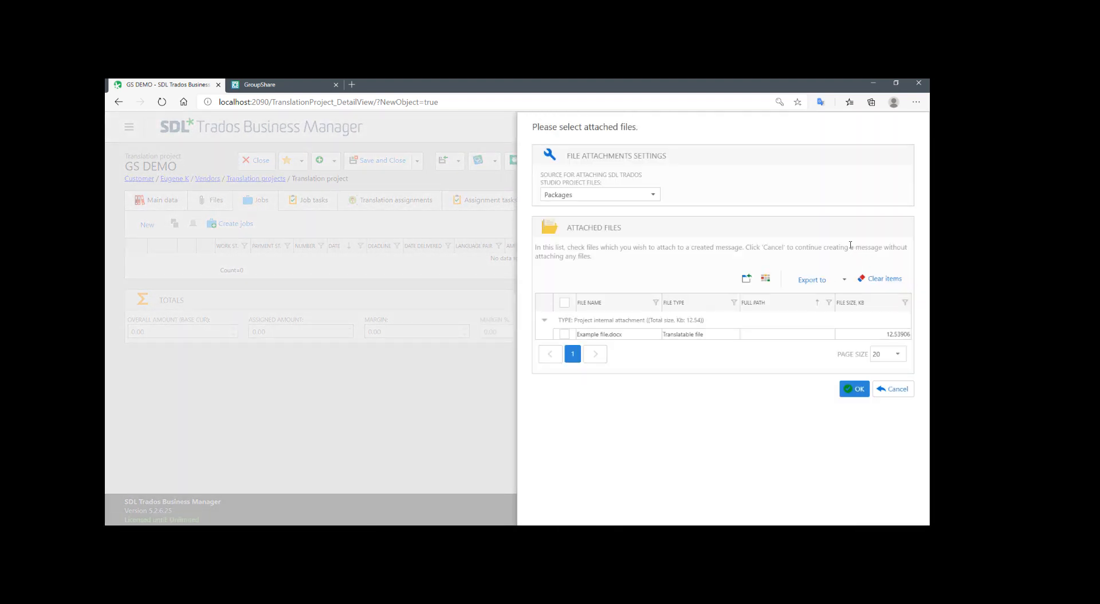
{"action": "left_click", "coordinate": [564, 335]}
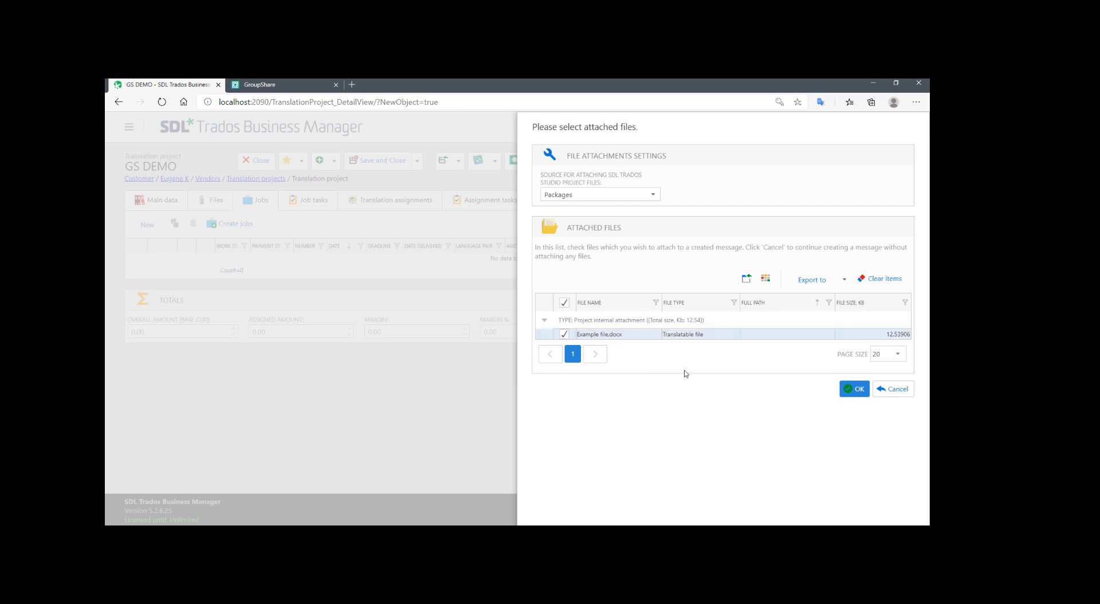
{"action": "left_click", "coordinate": [855, 390]}
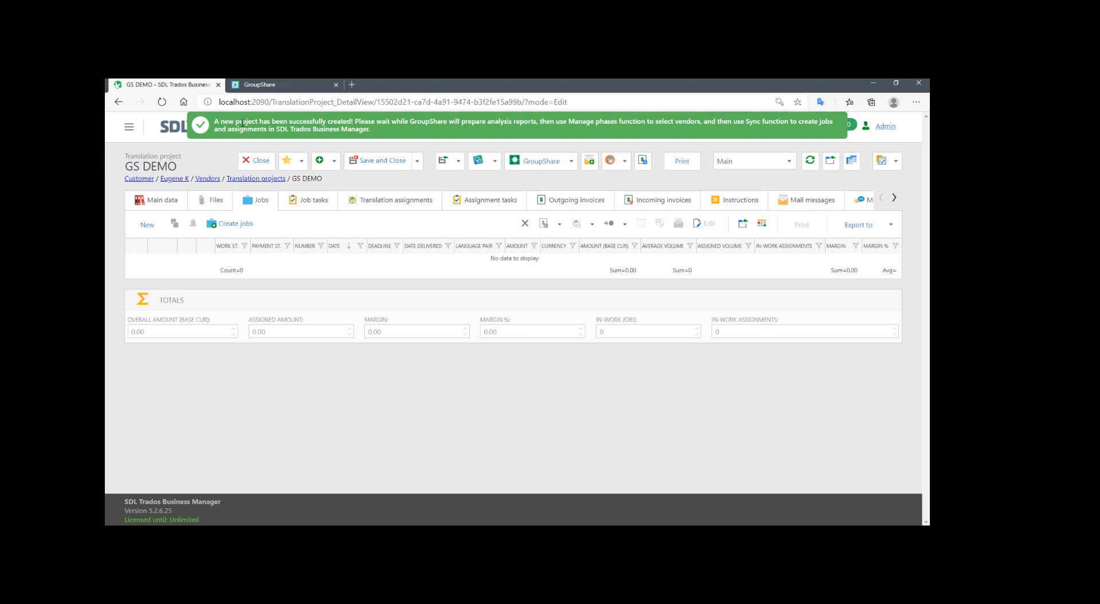
Switch to GroupShare, refresh its project list and open the GS DEMO project.
{"action": "left_click", "coordinate": [253, 85]}
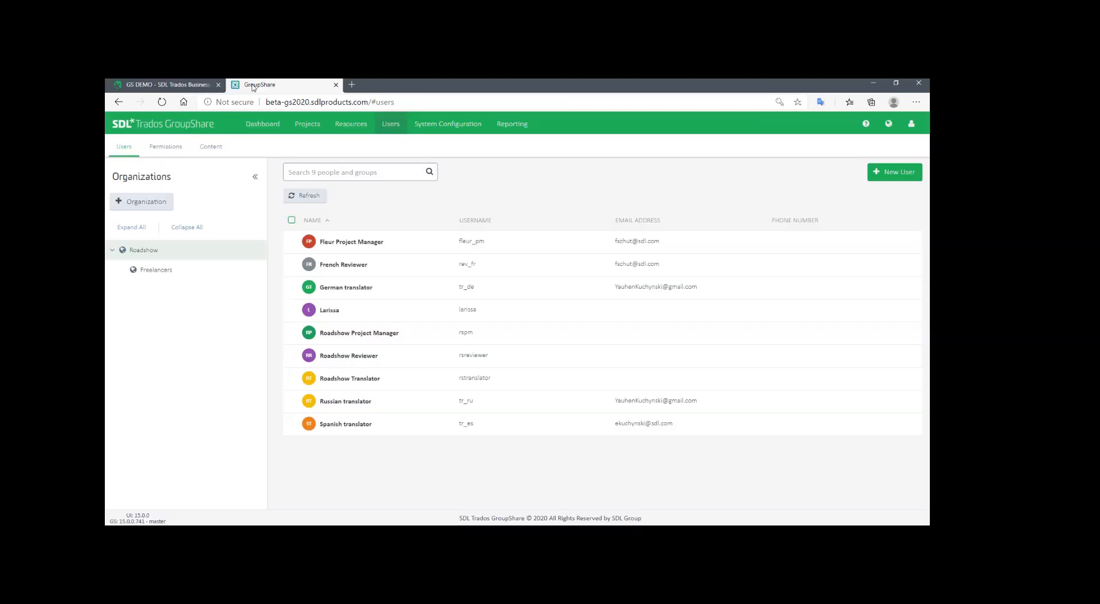
{"action": "left_click", "coordinate": [308, 125]}
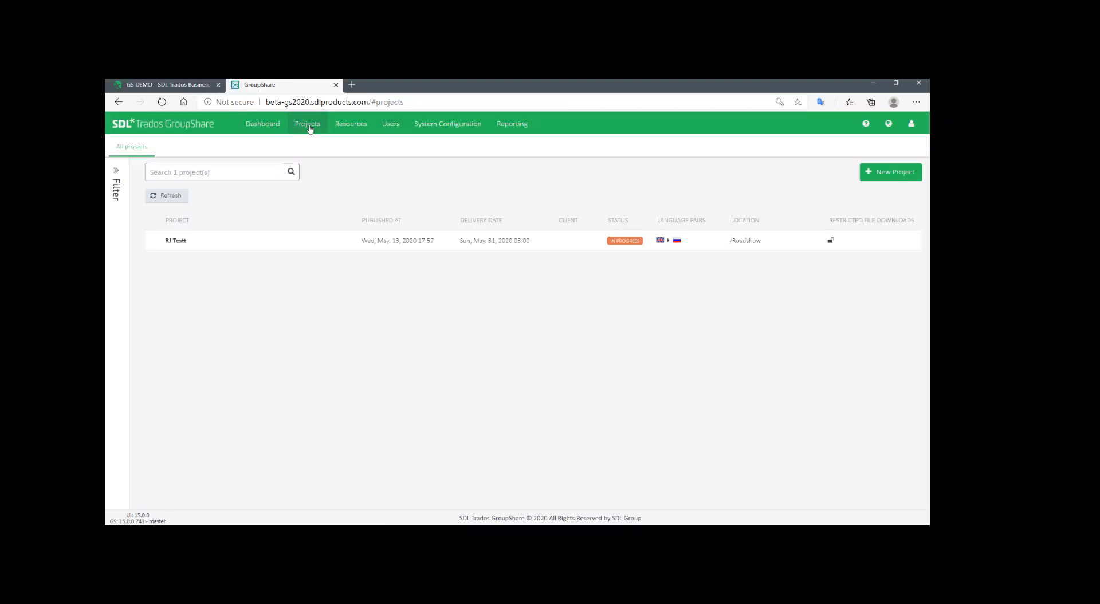
{"action": "left_click", "coordinate": [169, 197]}
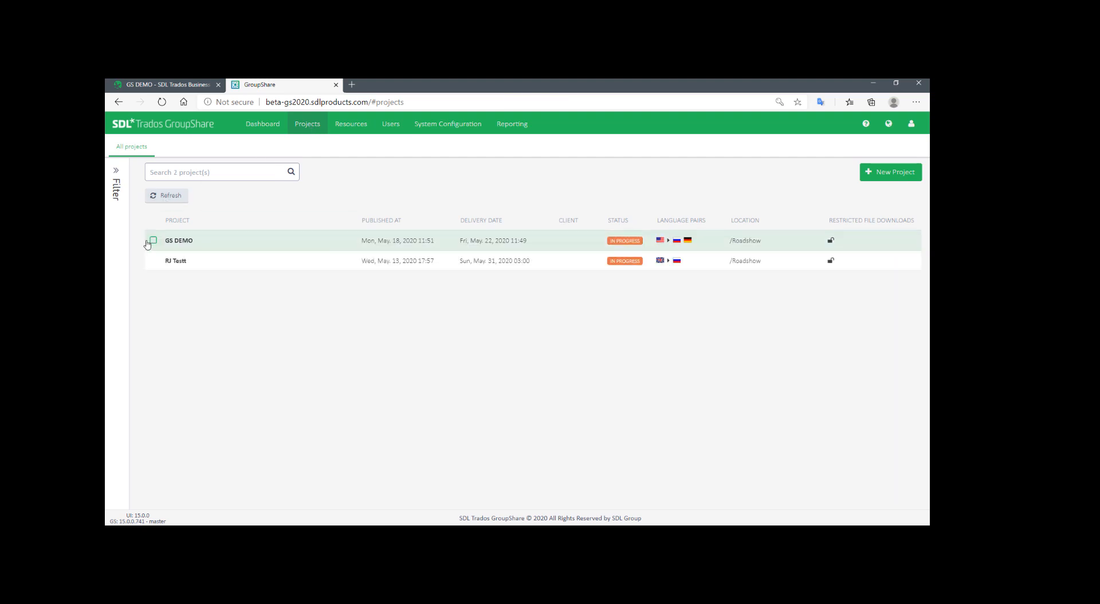
{"action": "left_click", "coordinate": [178, 241]}
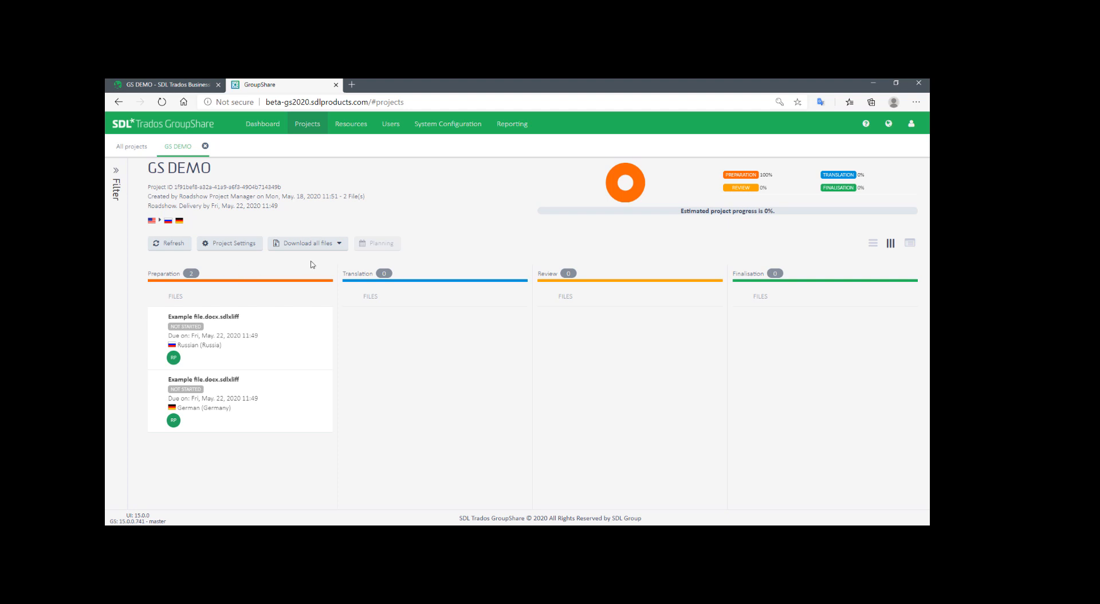
Examine the Analyze Files report for Russian (Russia) in the GS DEMO project, including its settings and totals.
{"action": "left_click", "coordinate": [910, 243]}
{"action": "scroll", "coordinate": [375, 354], "scroll_direction": "down", "scroll_amount": 5}
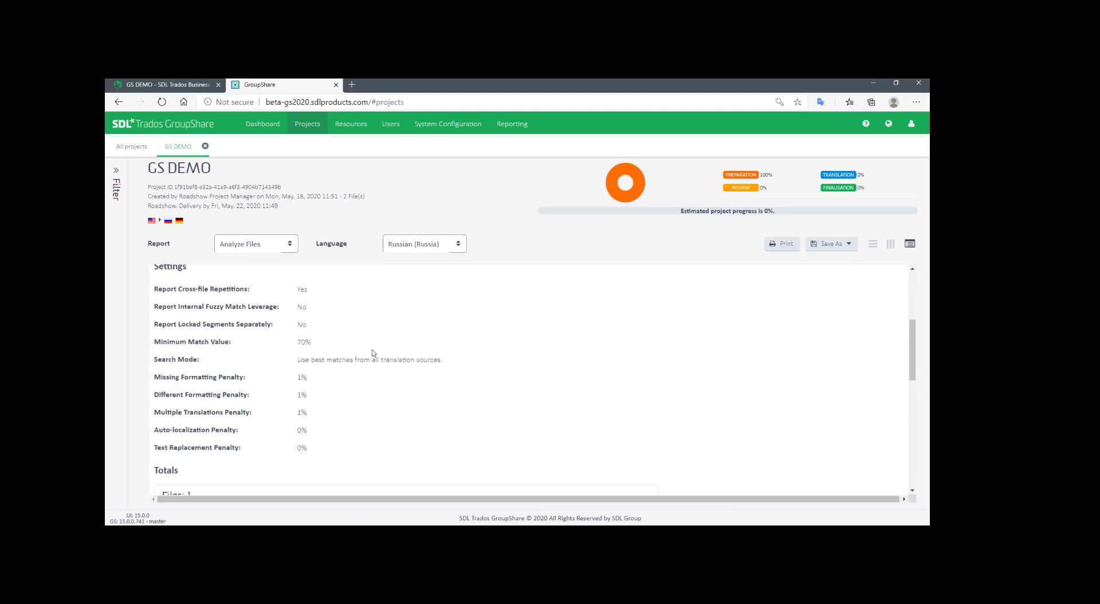
{"action": "scroll", "coordinate": [384, 358], "scroll_direction": "down", "scroll_amount": 4}
{"action": "scroll", "coordinate": [393, 361], "scroll_direction": "up", "scroll_amount": 1}
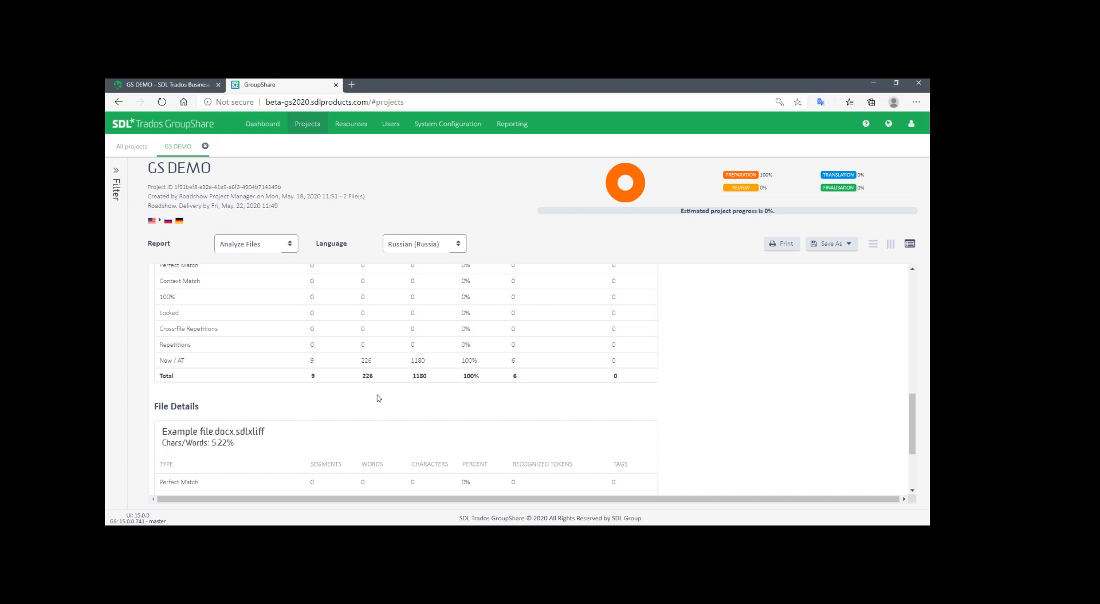
Switch to Business Manager, sync the GS DEMO project's jobs and assignments from GroupShare, and accept the sync results.
{"action": "left_click", "coordinate": [165, 85]}
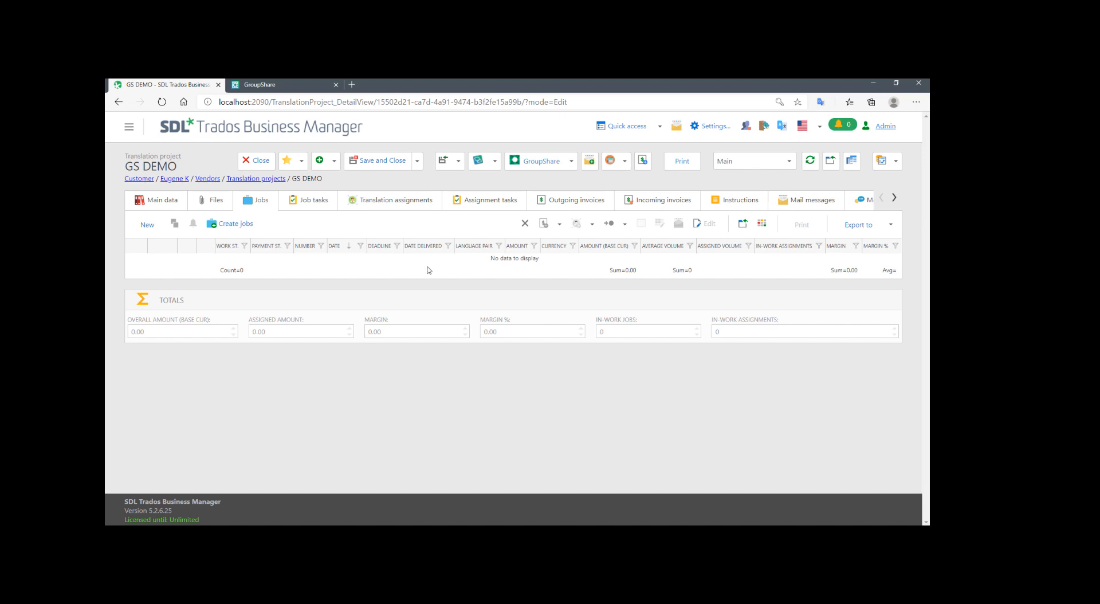
{"action": "left_click", "coordinate": [553, 164]}
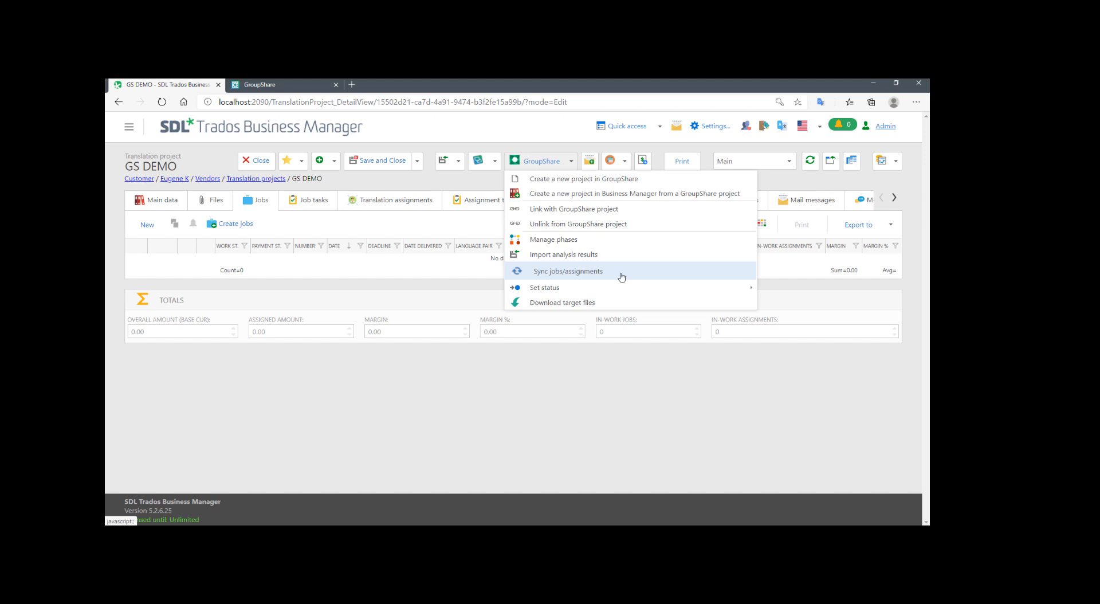
{"action": "left_click", "coordinate": [559, 279]}
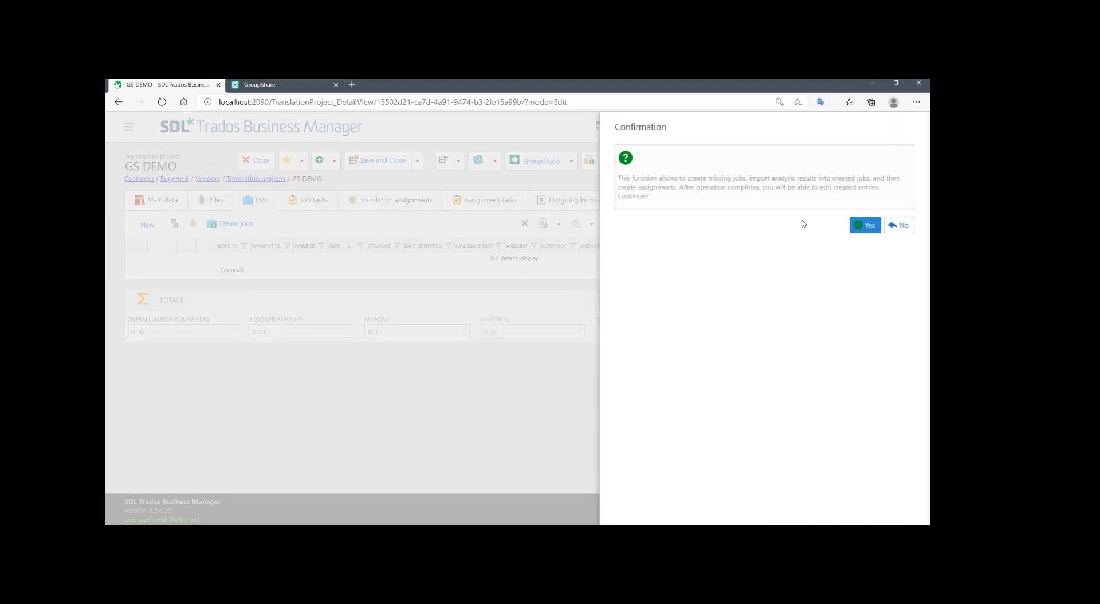
{"action": "left_click", "coordinate": [864, 229]}
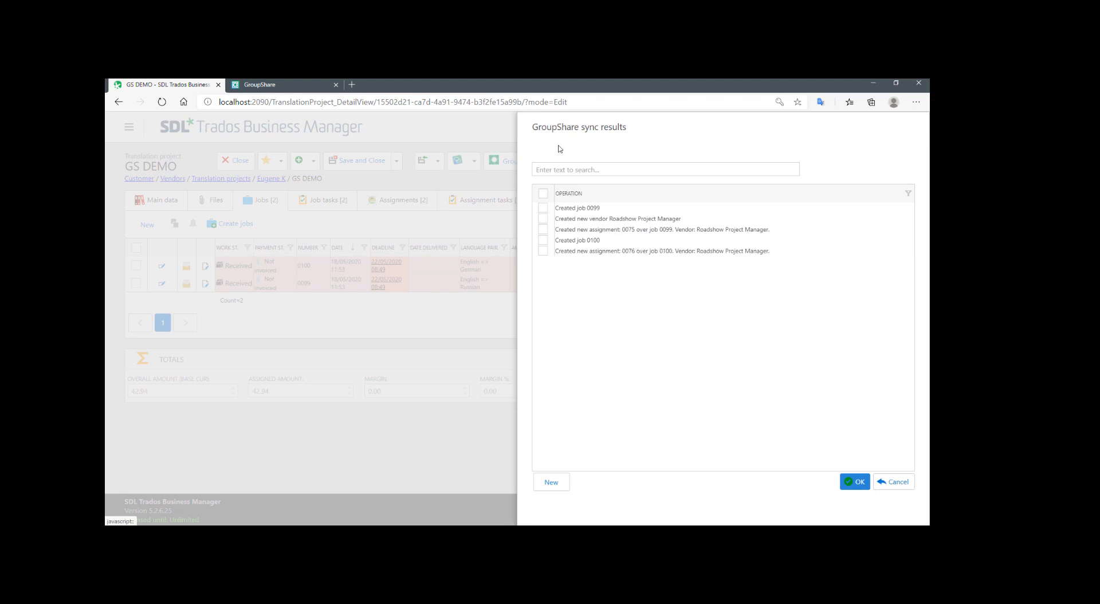
{"action": "left_click_drag", "start_coordinate": [536, 128], "coordinate": [627, 128]}
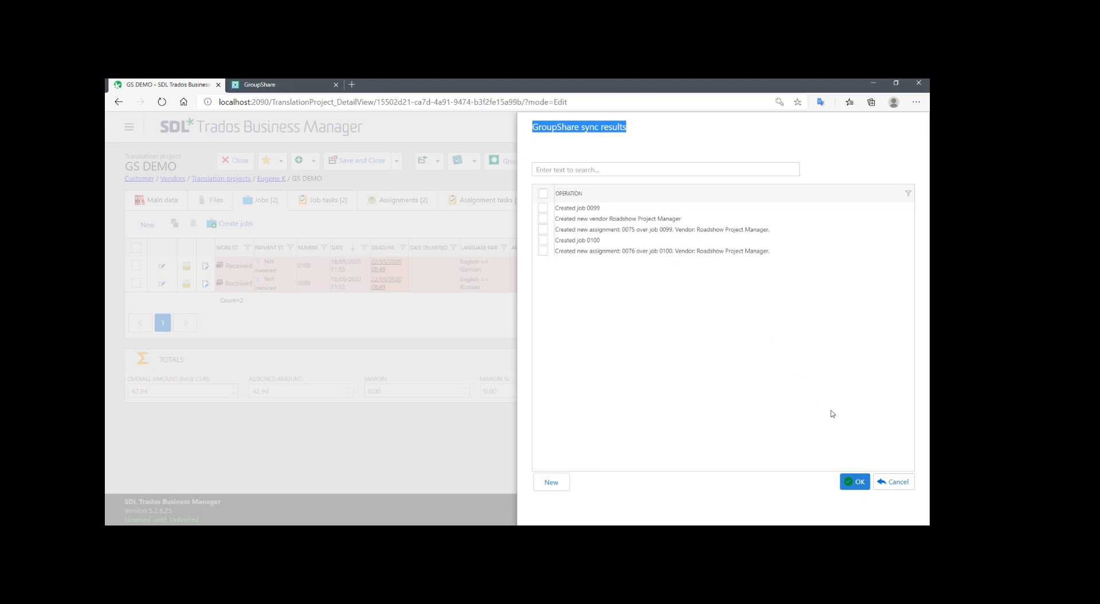
{"action": "left_click", "coordinate": [856, 482]}
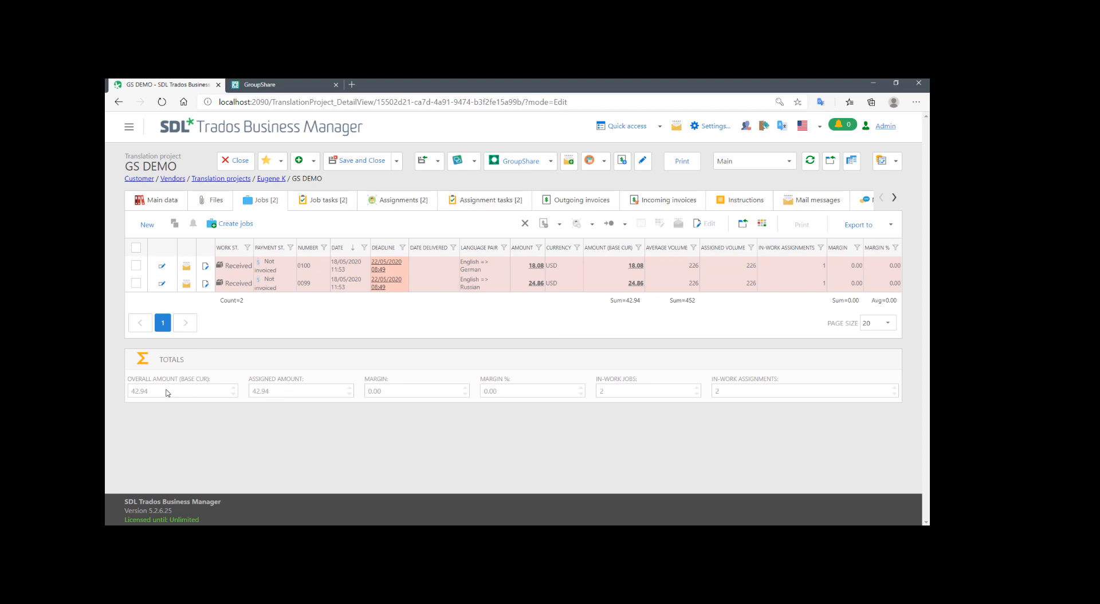
Review the project's overall amount, job tasks, assignments and assignment tasks created by the GroupShare sync.
{"action": "left_click_drag", "start_coordinate": [168, 393], "coordinate": [122, 394]}
{"action": "left_click", "coordinate": [319, 200]}
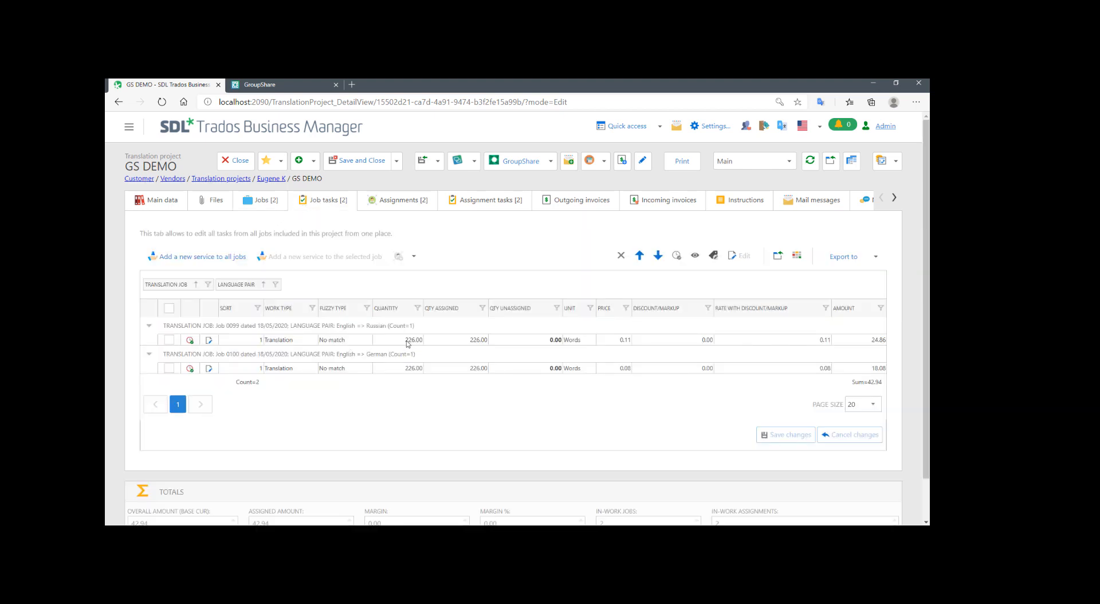
{"action": "left_click", "coordinate": [620, 342]}
{"action": "left_click", "coordinate": [634, 406]}
{"action": "left_click", "coordinate": [399, 205]}
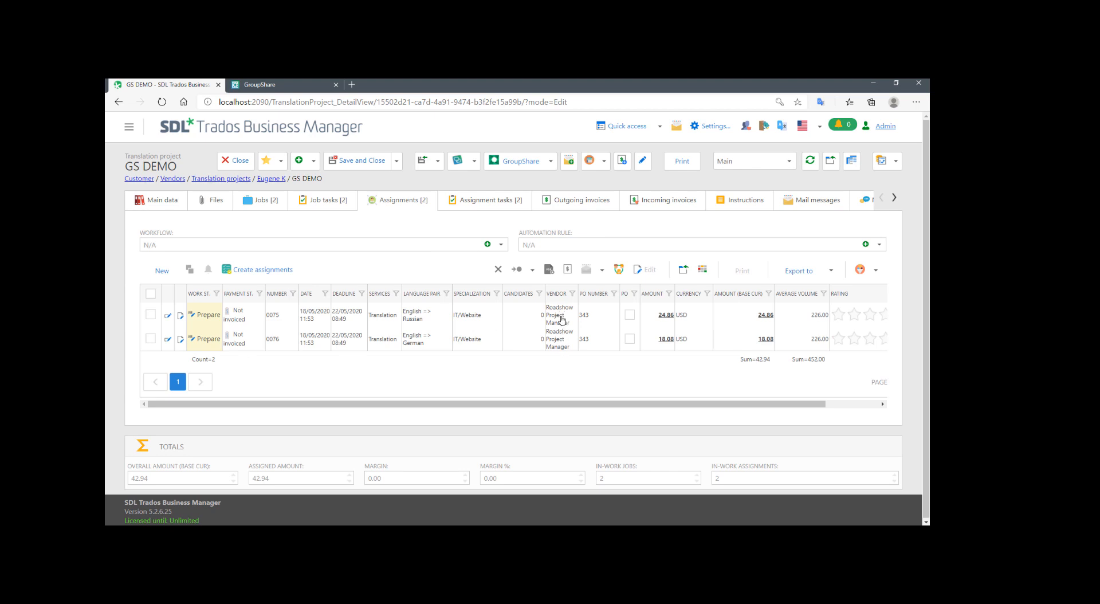
{"action": "left_click", "coordinate": [475, 209]}
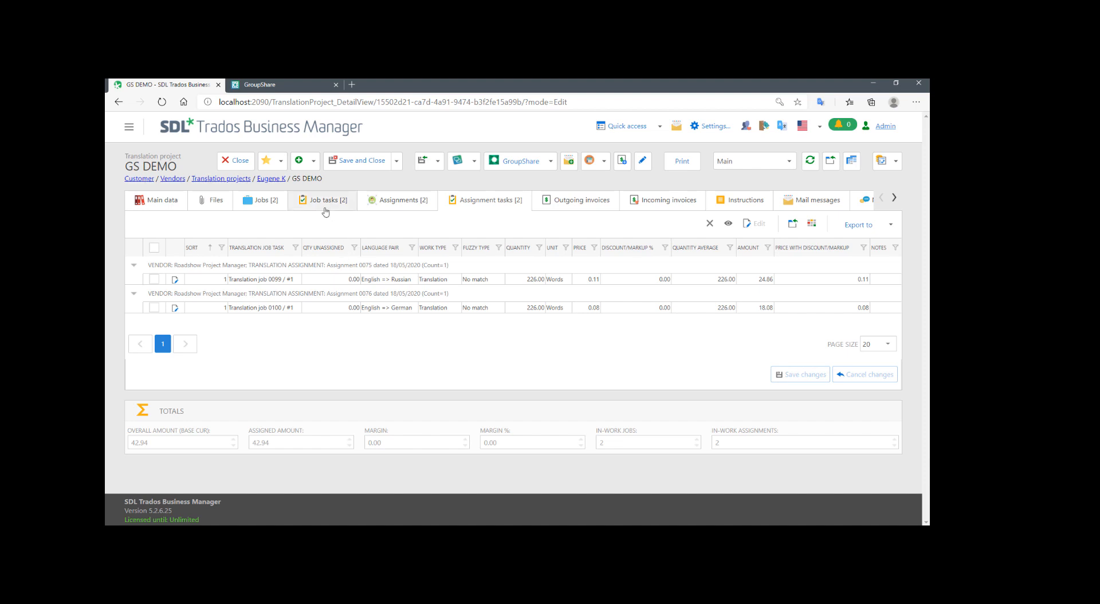
{"action": "left_click", "coordinate": [405, 204]}
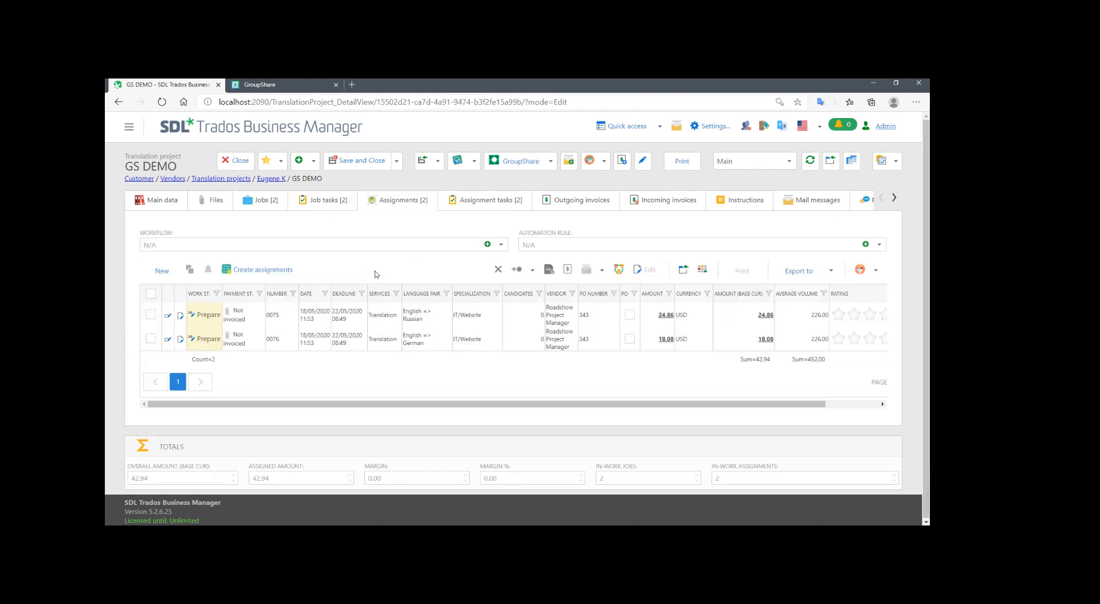
Assign the GroupShare-linked vendor recommended by machine learning to the English-Russian assignment, re-detect prices, check its tasks and save.
{"action": "left_click", "coordinate": [427, 316]}
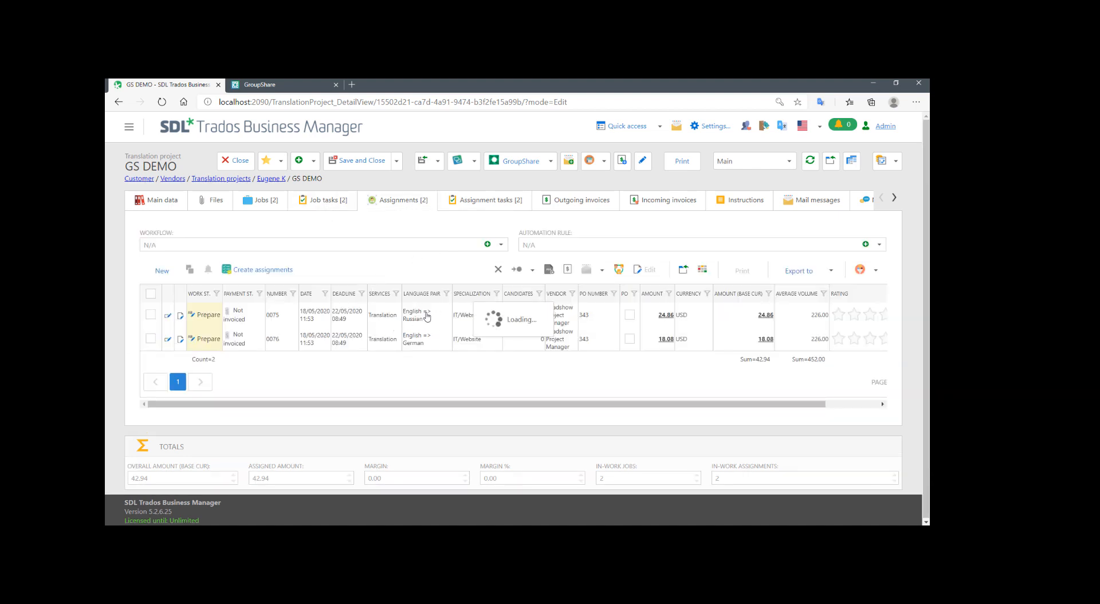
{"action": "left_click", "coordinate": [376, 314]}
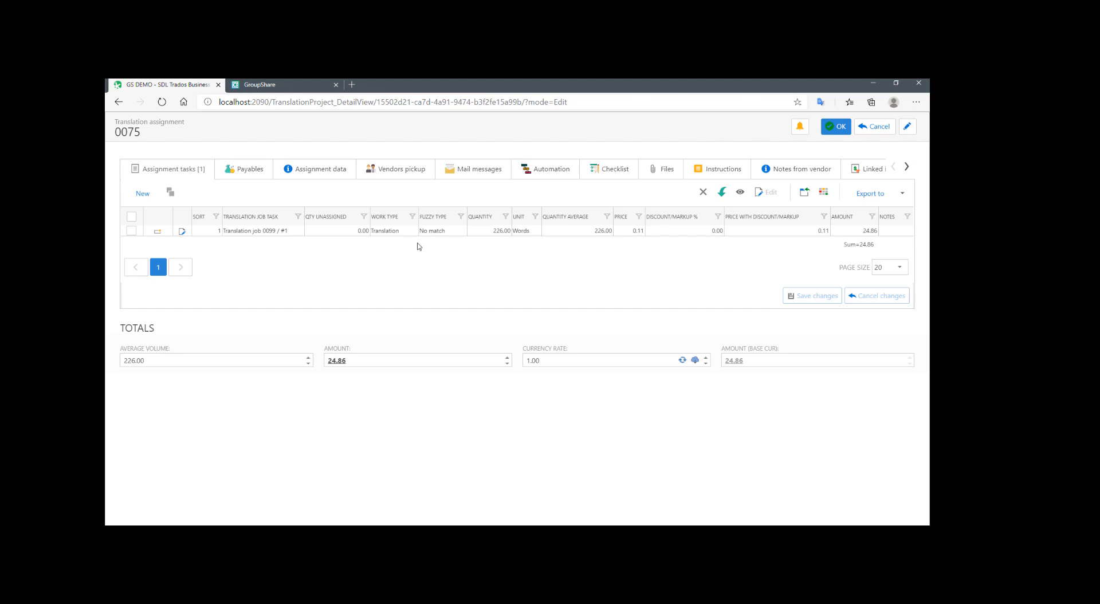
{"action": "left_click", "coordinate": [341, 173]}
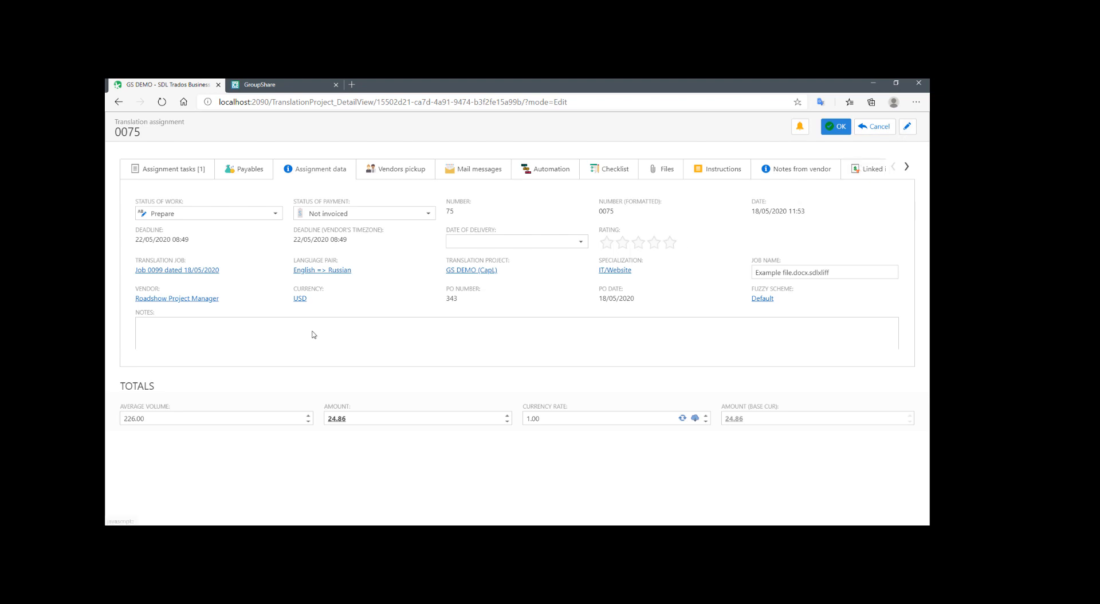
{"action": "left_click", "coordinate": [907, 127]}
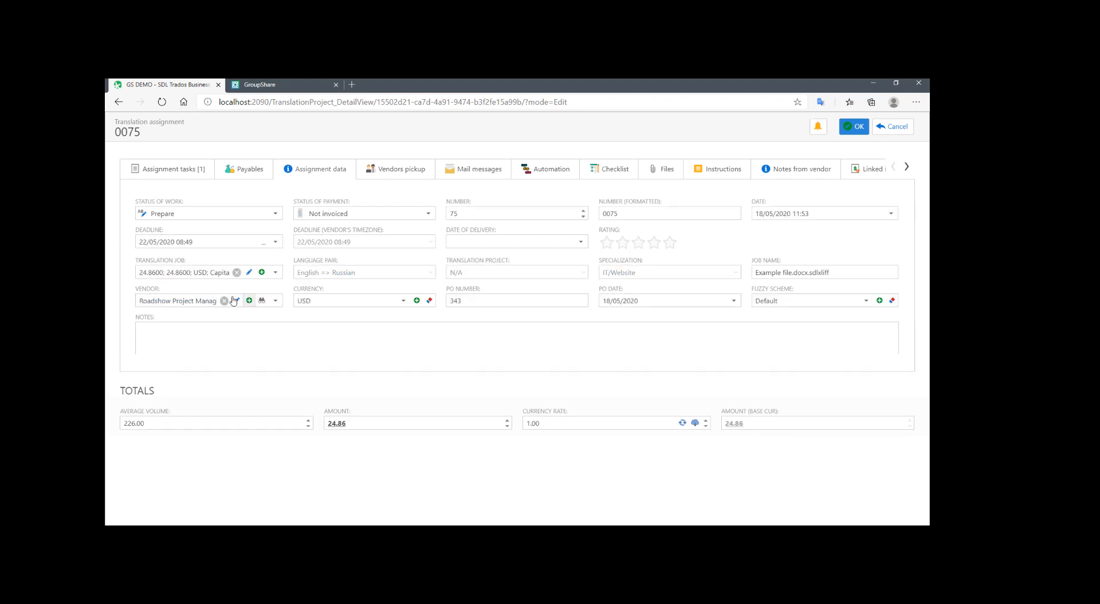
{"action": "left_click", "coordinate": [275, 300]}
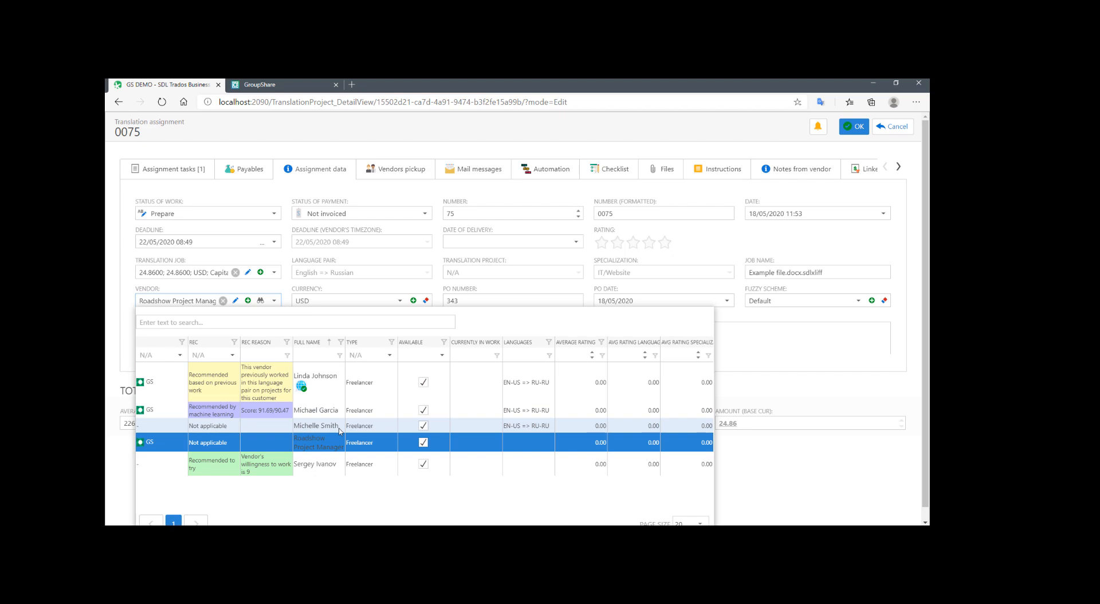
{"action": "left_click", "coordinate": [315, 411]}
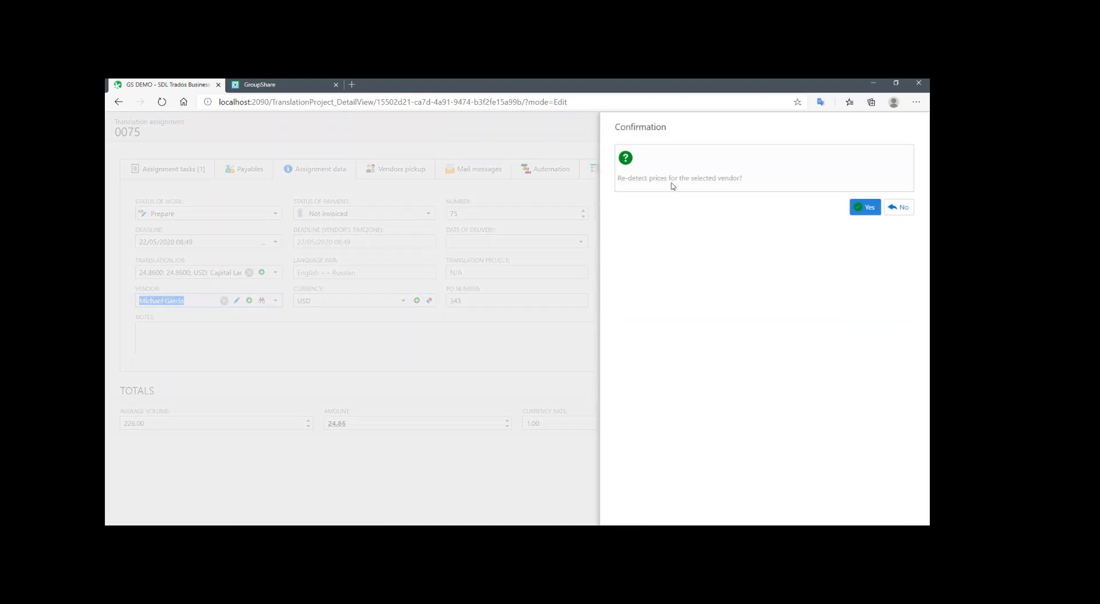
{"action": "left_click", "coordinate": [864, 210]}
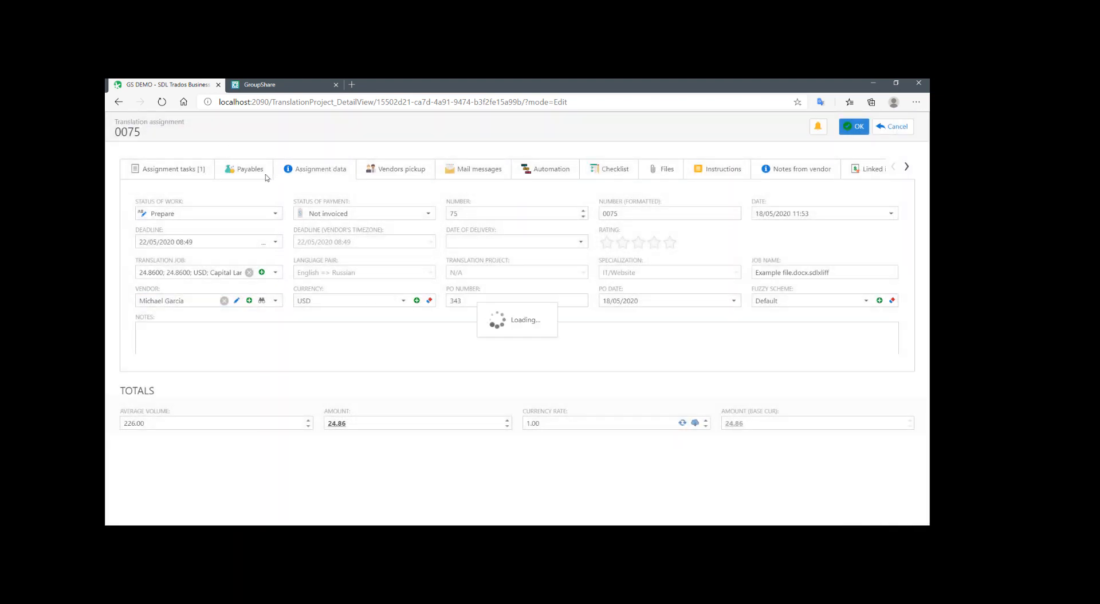
{"action": "left_click", "coordinate": [179, 170]}
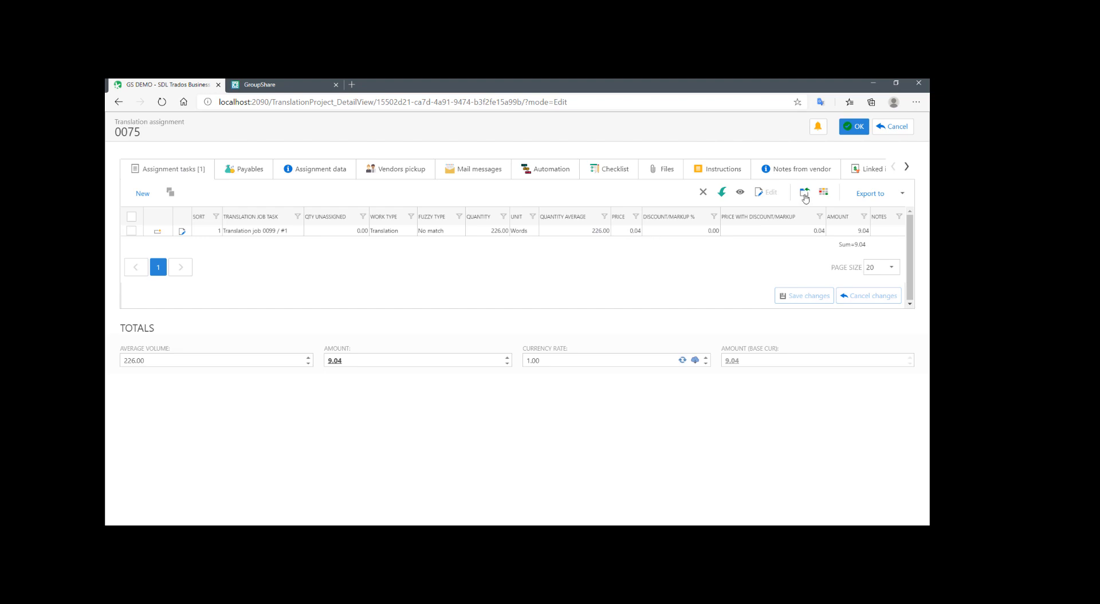
{"action": "left_click", "coordinate": [854, 125]}
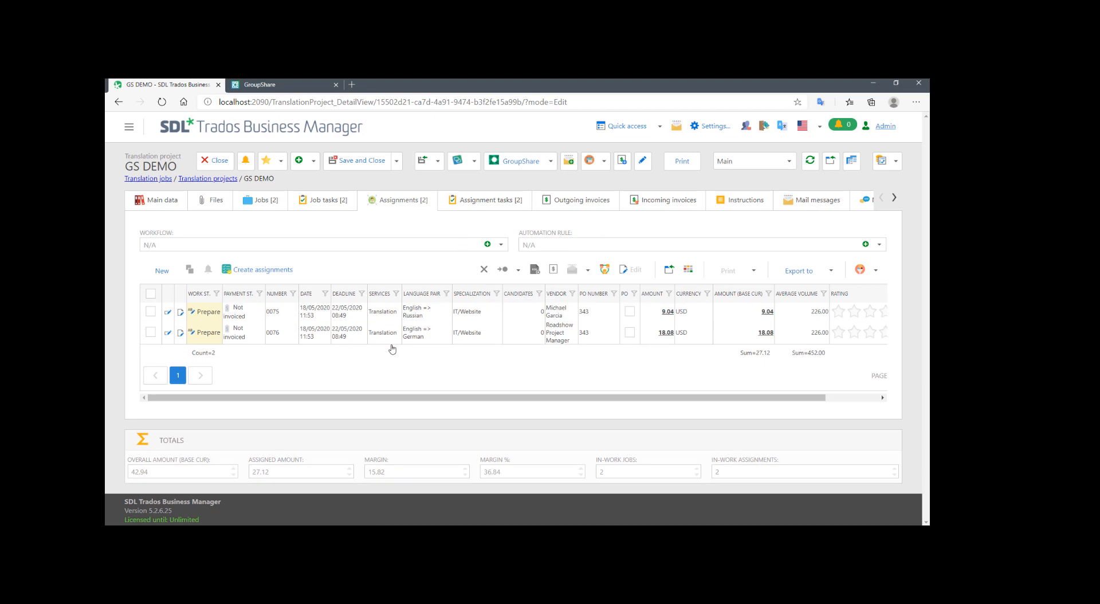
Assign the GroupShare-linked vendor recommended by machine learning to the English-German assignment, re-detect prices, check its tasks and save.
{"action": "double_click", "coordinate": [260, 473]}
{"action": "left_click", "coordinate": [409, 336]}
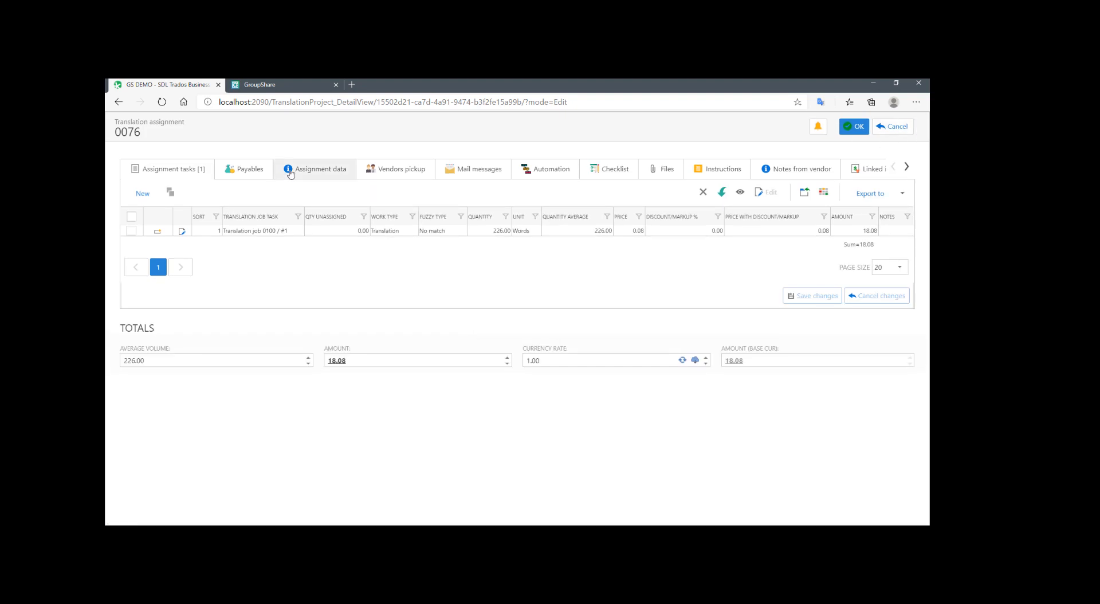
{"action": "left_click", "coordinate": [317, 169]}
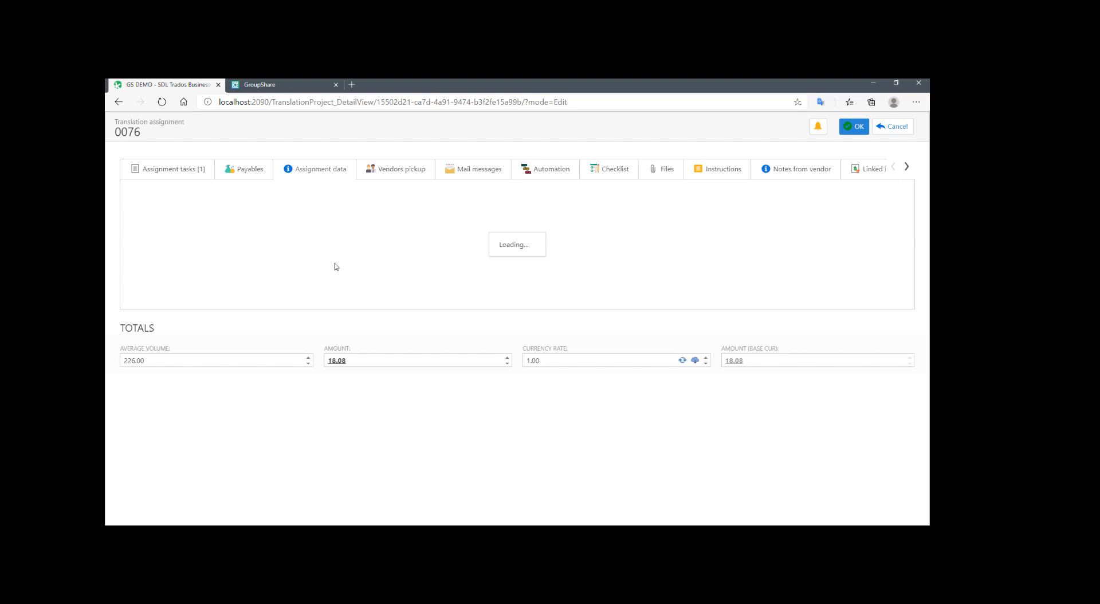
{"action": "left_click", "coordinate": [276, 302]}
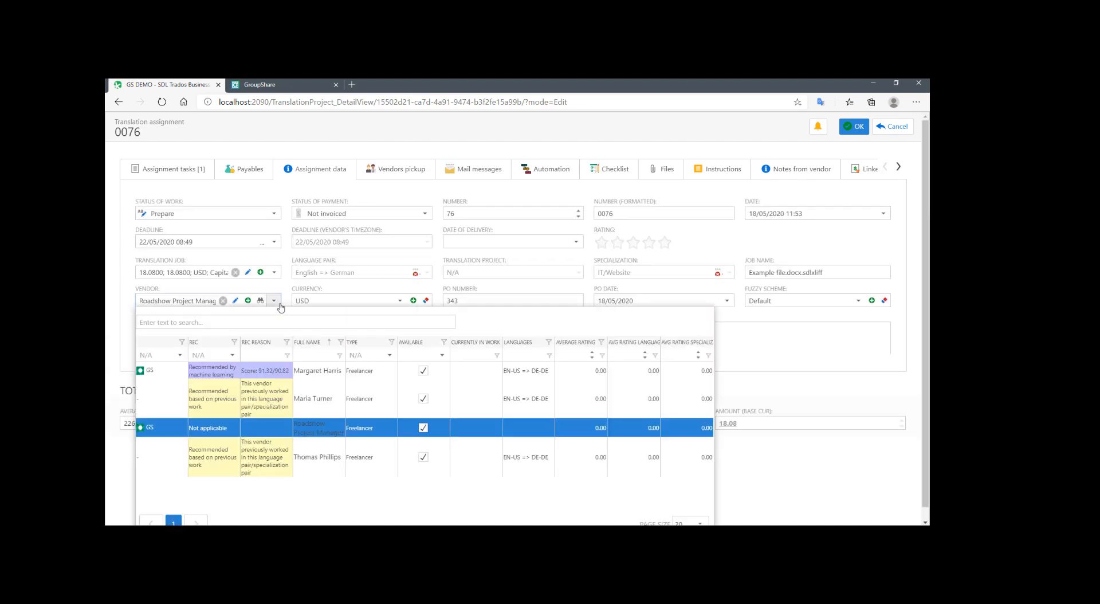
{"action": "left_click", "coordinate": [313, 372]}
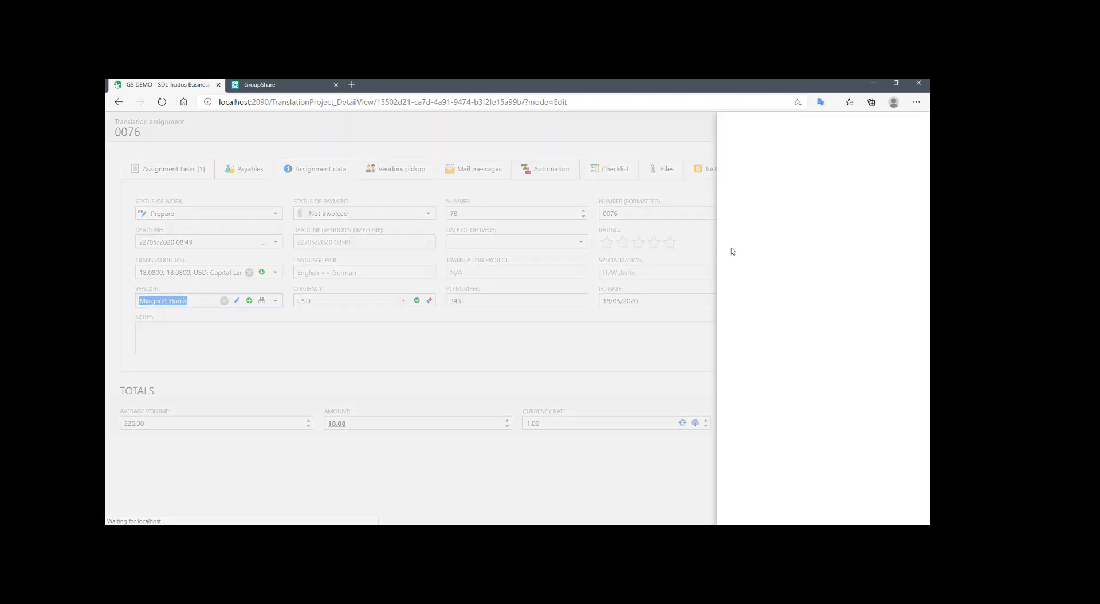
{"action": "left_click", "coordinate": [866, 207]}
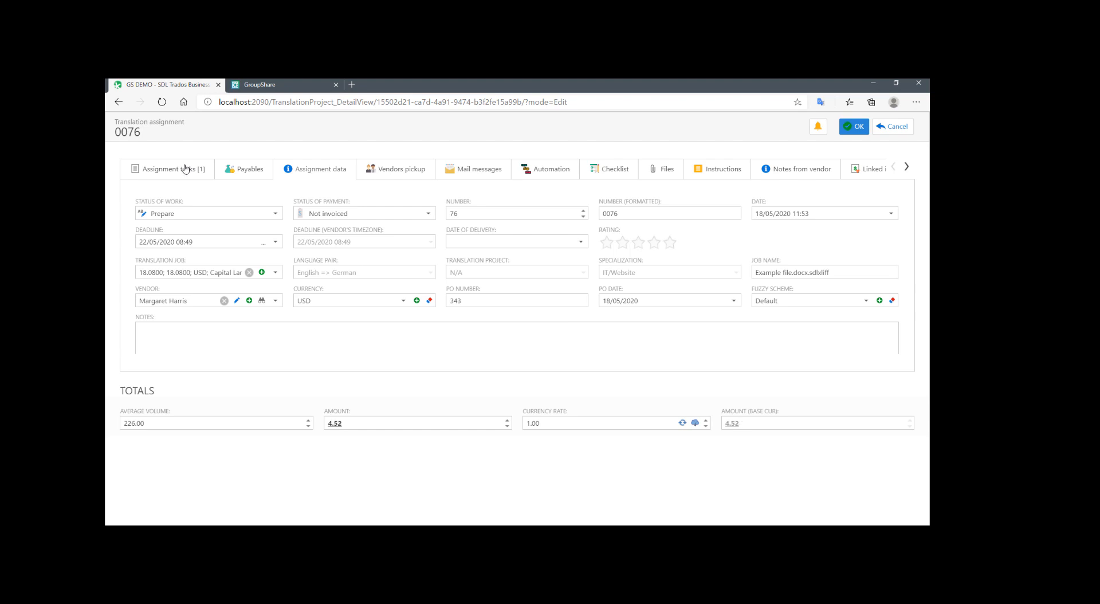
{"action": "left_click", "coordinate": [185, 168]}
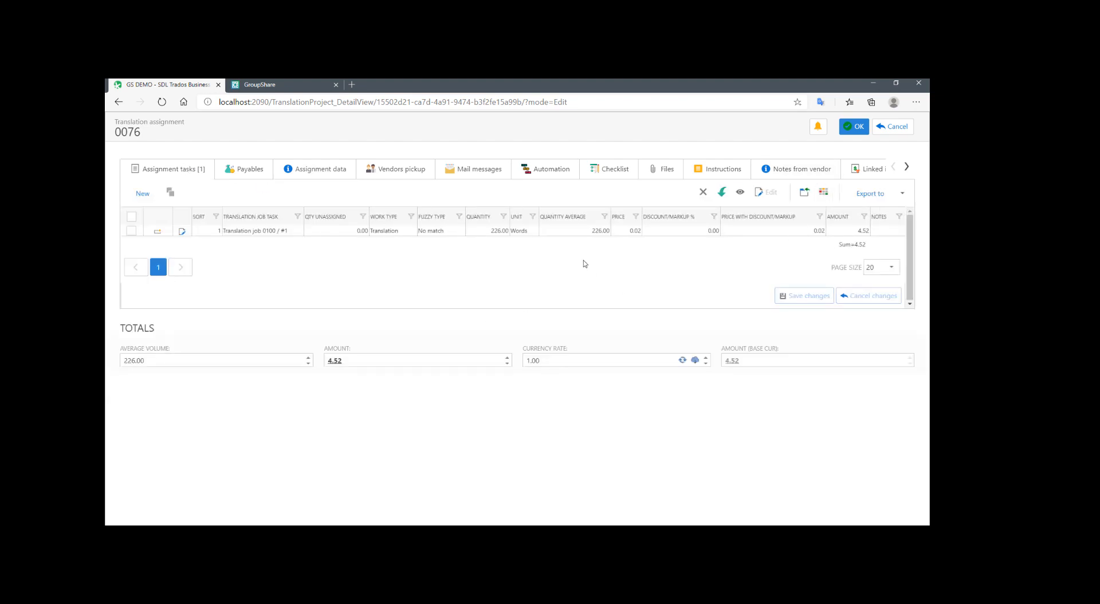
{"action": "left_click", "coordinate": [860, 127]}
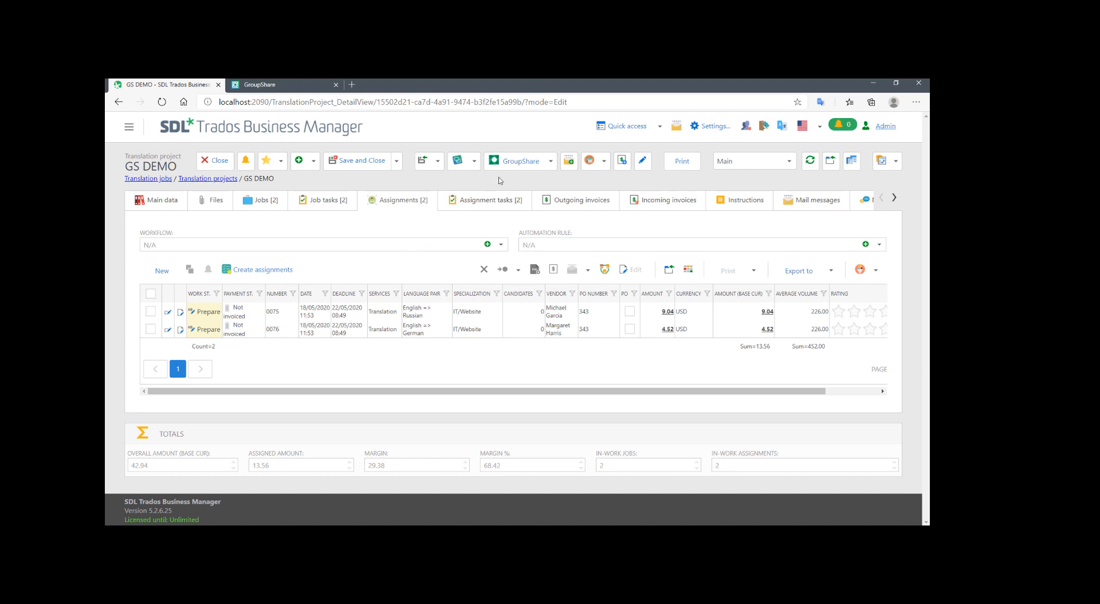
Open phase management for the linked GroupShare project and choose Translation as the new phase.
{"action": "left_click", "coordinate": [535, 163]}
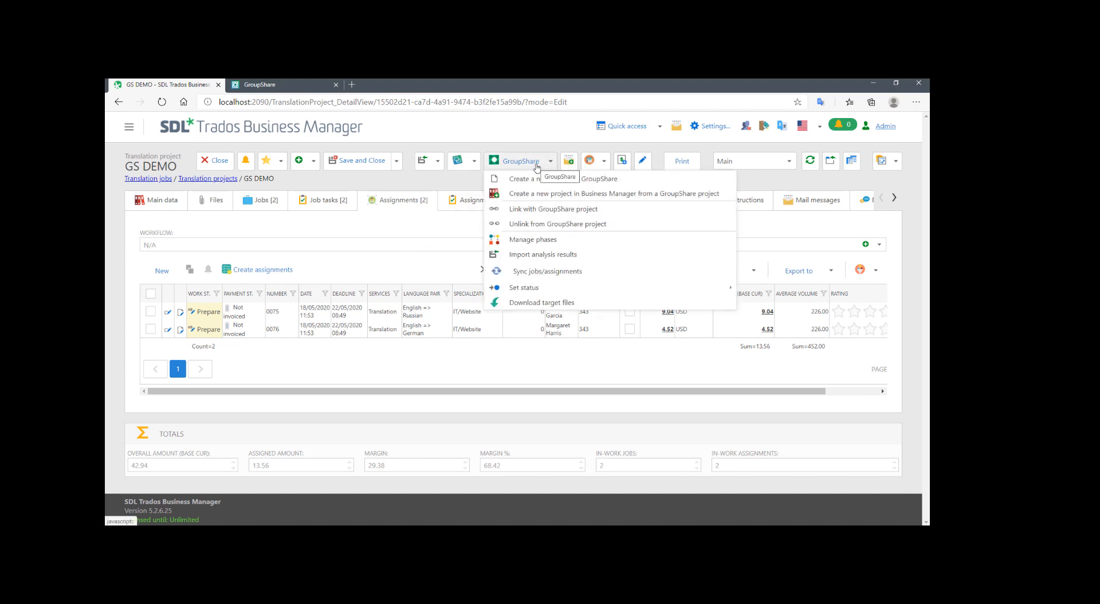
{"action": "left_click", "coordinate": [541, 240]}
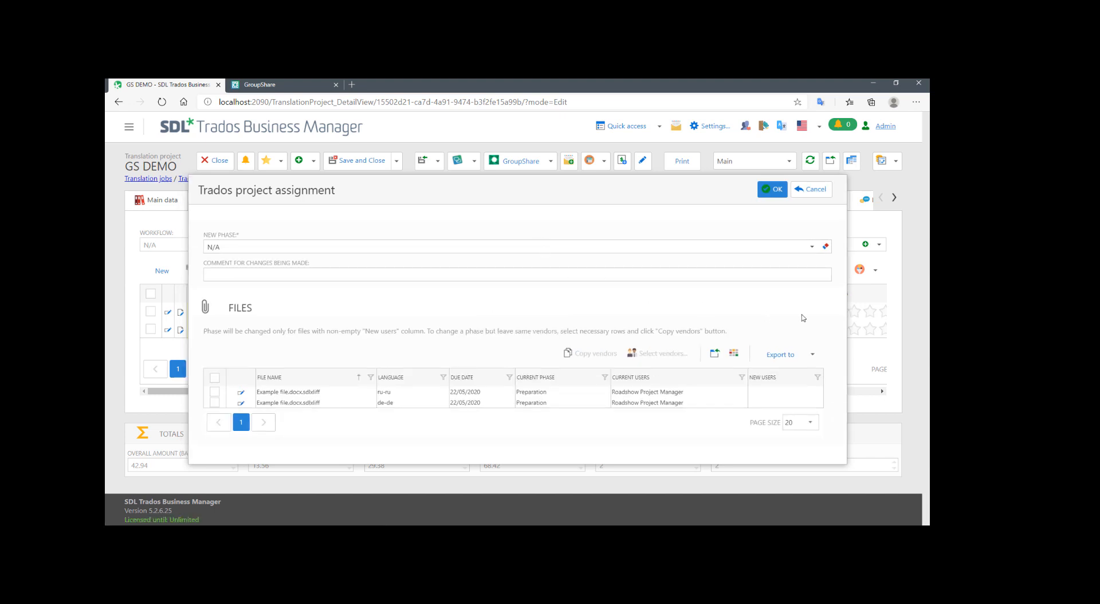
{"action": "left_click", "coordinate": [812, 250]}
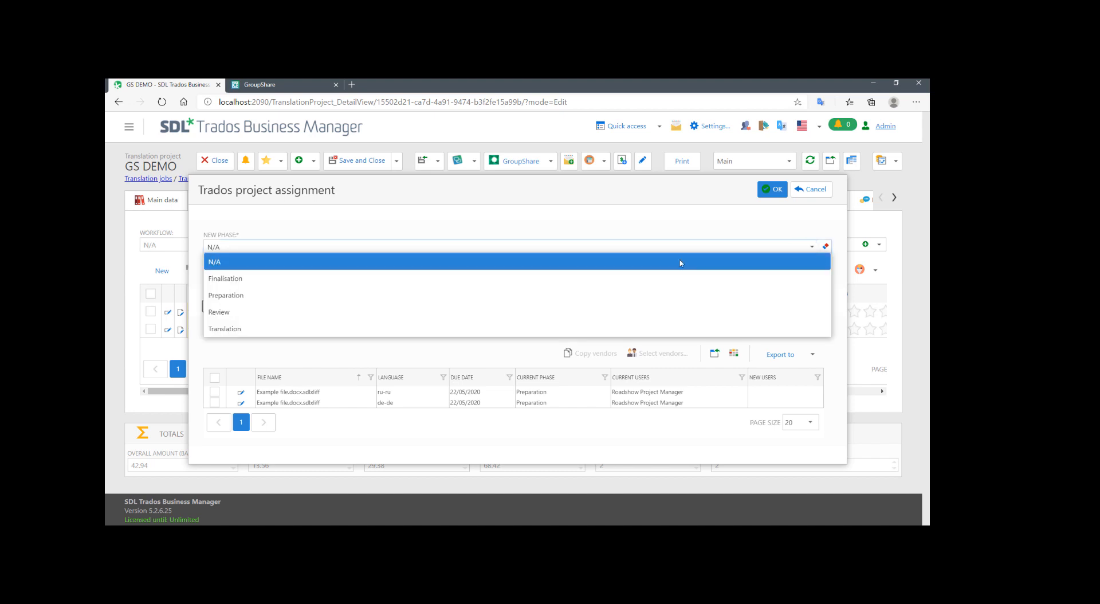
{"action": "left_click", "coordinate": [211, 330]}
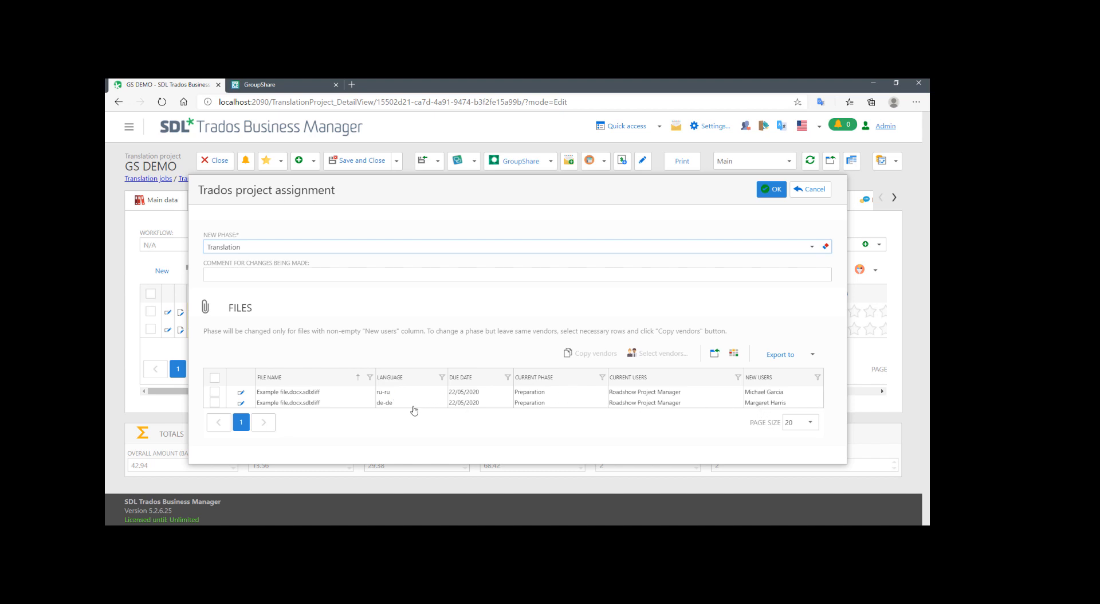
Open the de-de file's row for editing, save it with the proposed new user, and apply the phase change.
{"action": "left_click", "coordinate": [241, 404]}
{"action": "left_click_drag", "start_coordinate": [791, 408], "coordinate": [727, 413]}
{"action": "left_click", "coordinate": [778, 408]}
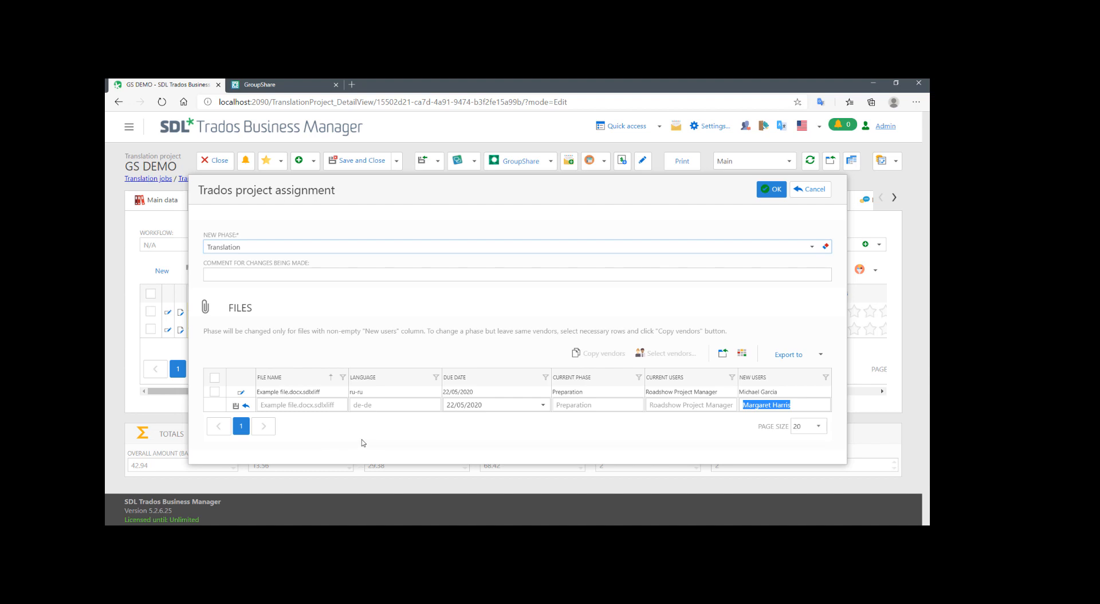
{"action": "left_click", "coordinate": [236, 406]}
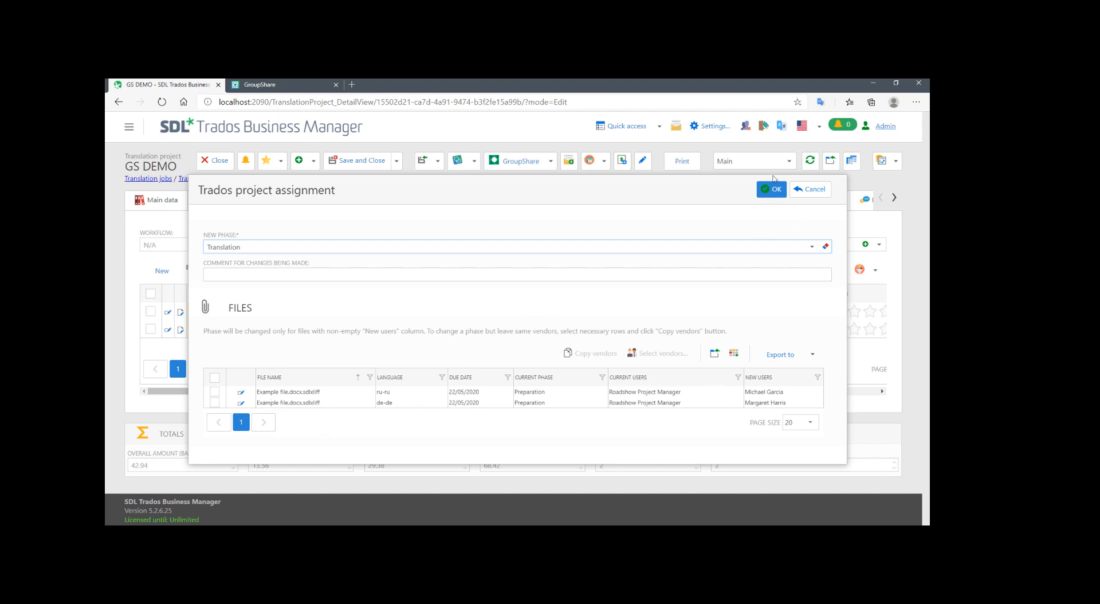
{"action": "left_click", "coordinate": [772, 190]}
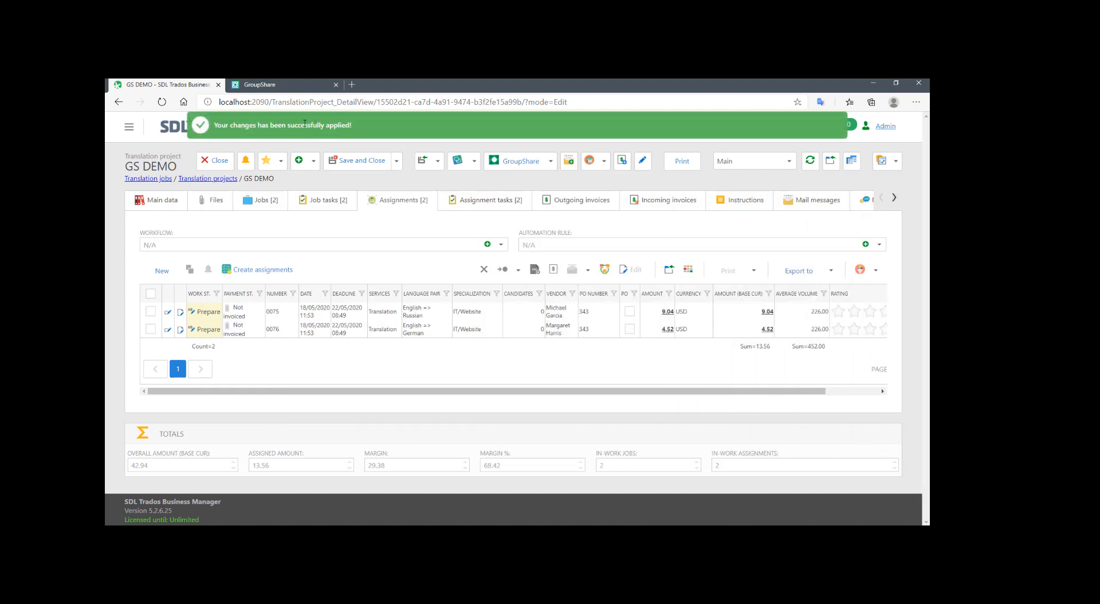
Switch to GroupShare and open the GS DEMO project to check the phase and assignee of each file.
{"action": "left_click", "coordinate": [250, 87]}
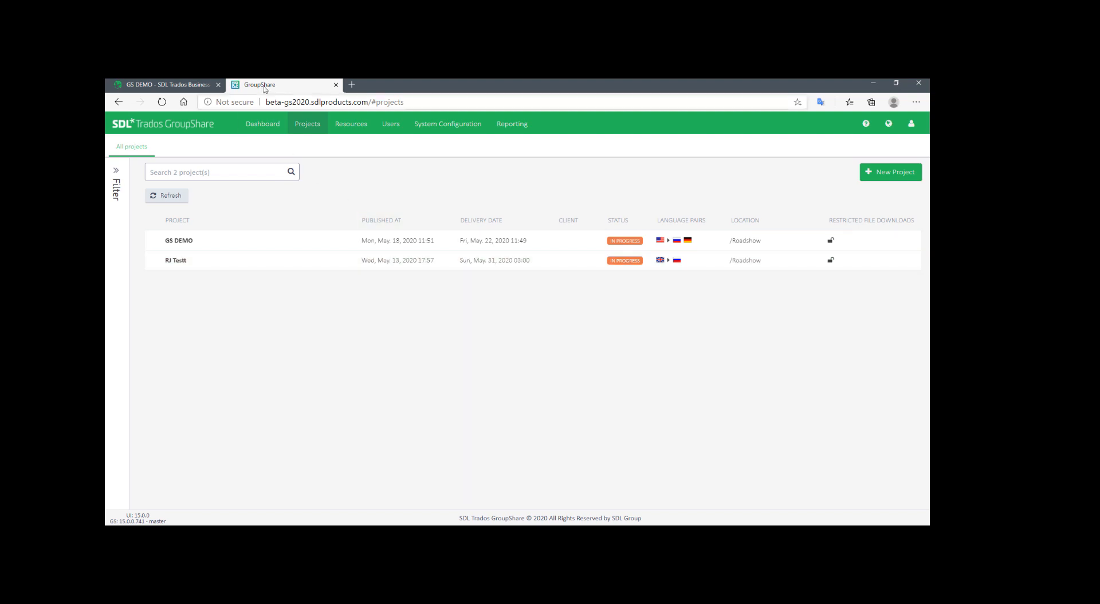
{"action": "left_click", "coordinate": [202, 247]}
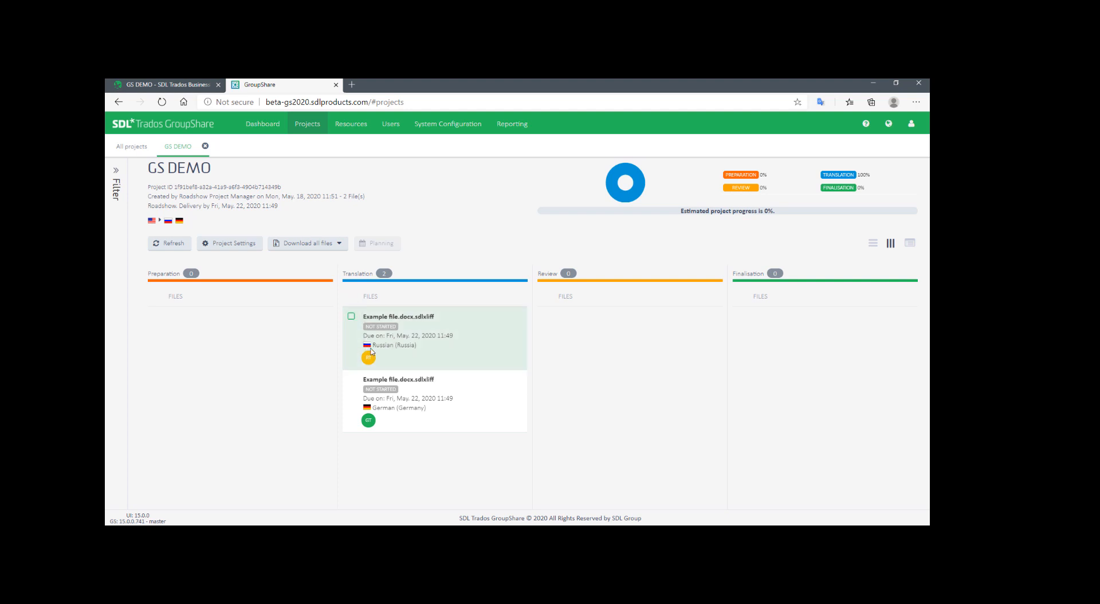
Open the Russian file in the online editor and check it in without selecting a new phase.
{"action": "mouse_move", "coordinate": [373, 359]}
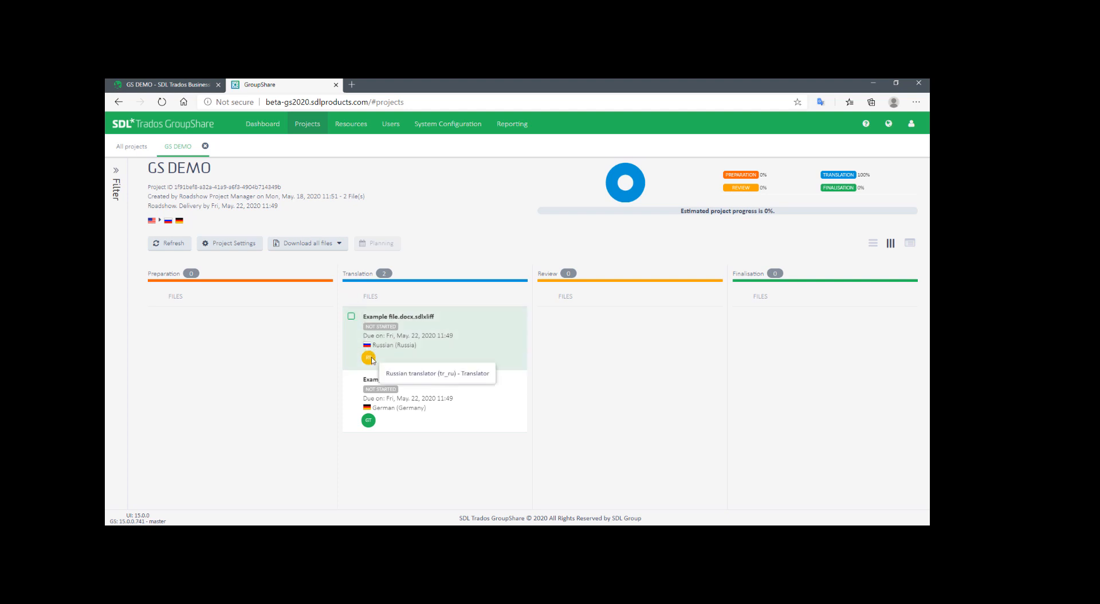
{"action": "mouse_move", "coordinate": [365, 425]}
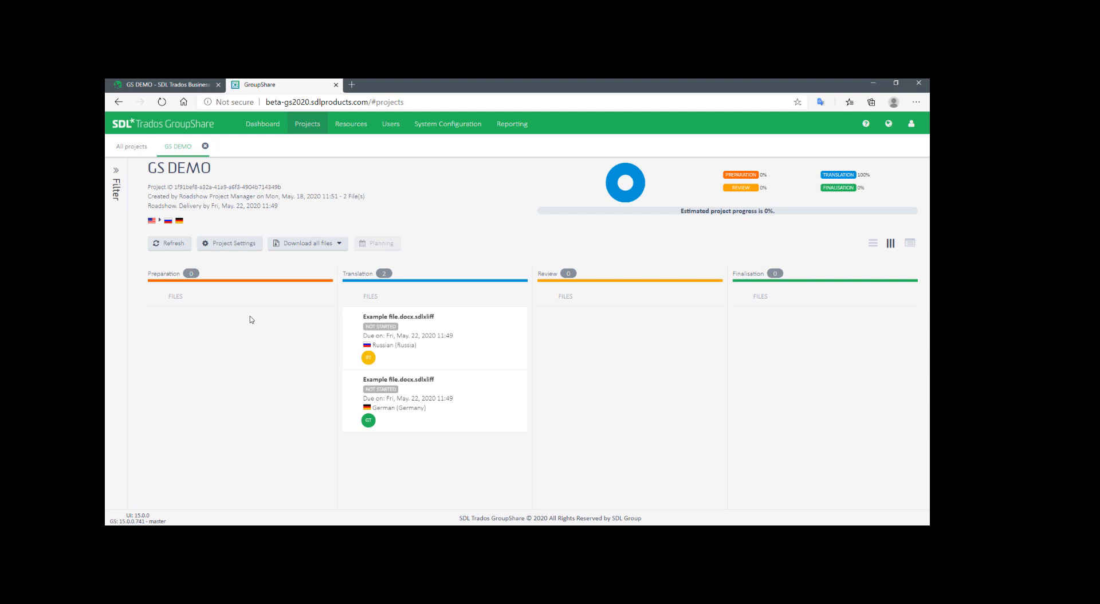
{"action": "left_click", "coordinate": [424, 345]}
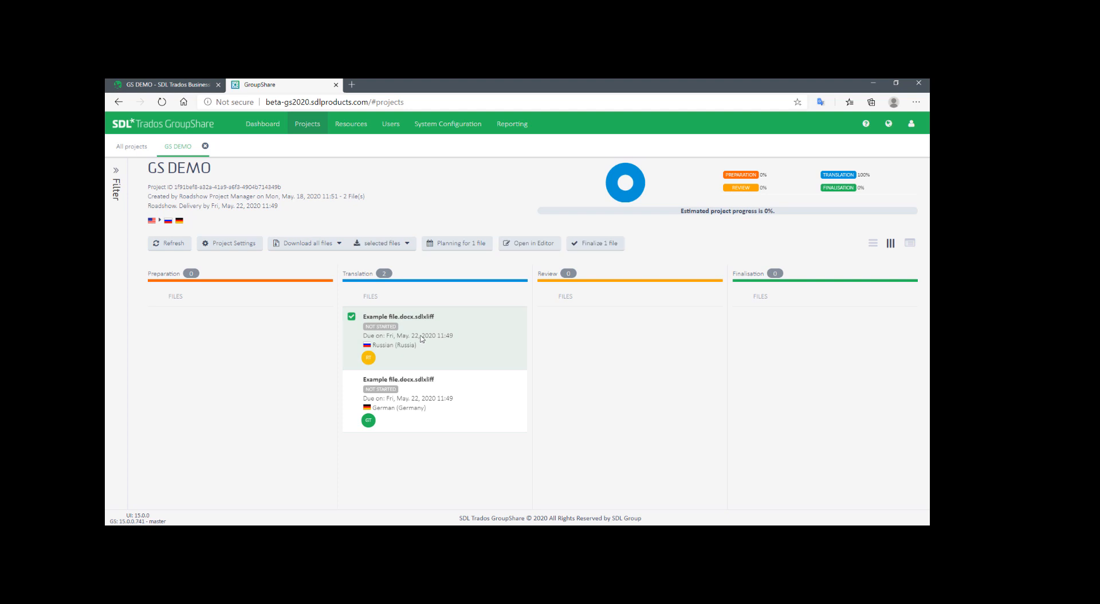
{"action": "left_click", "coordinate": [529, 248]}
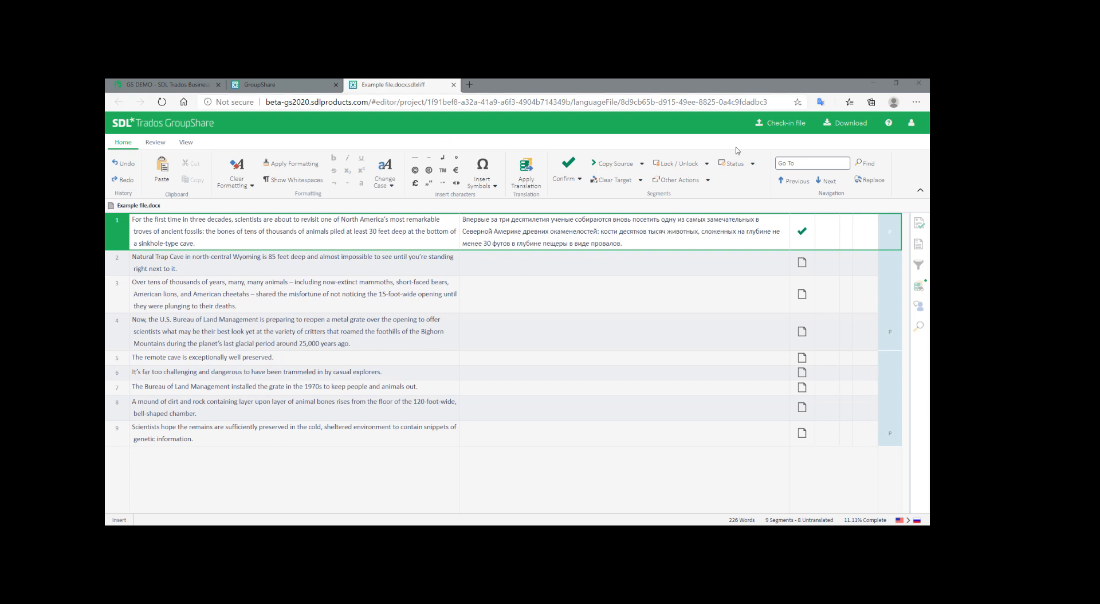
{"action": "left_click", "coordinate": [780, 123]}
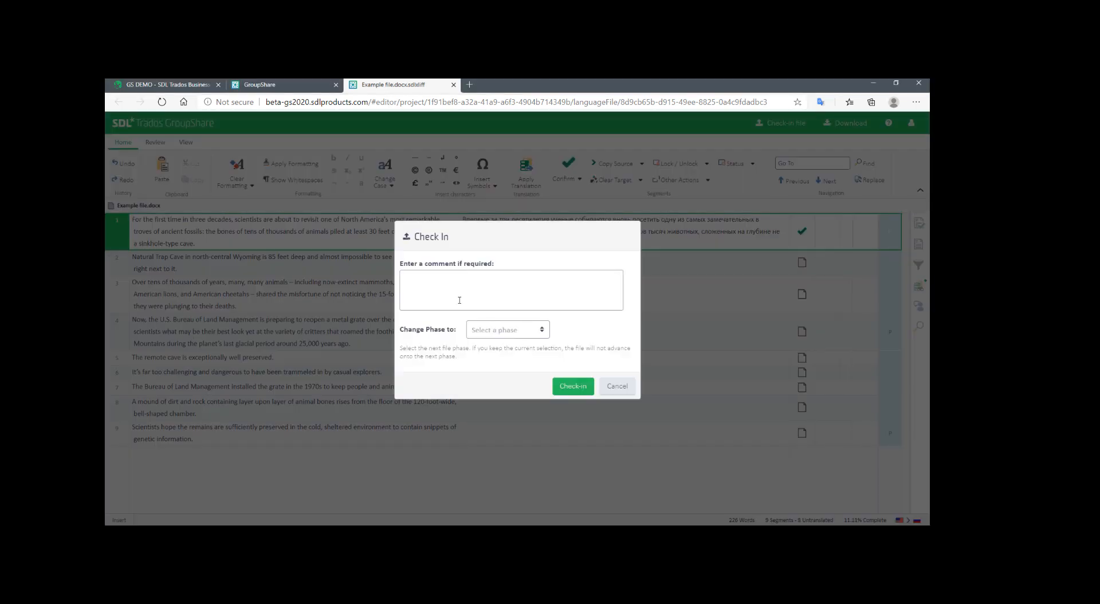
{"action": "left_click", "coordinate": [558, 383]}
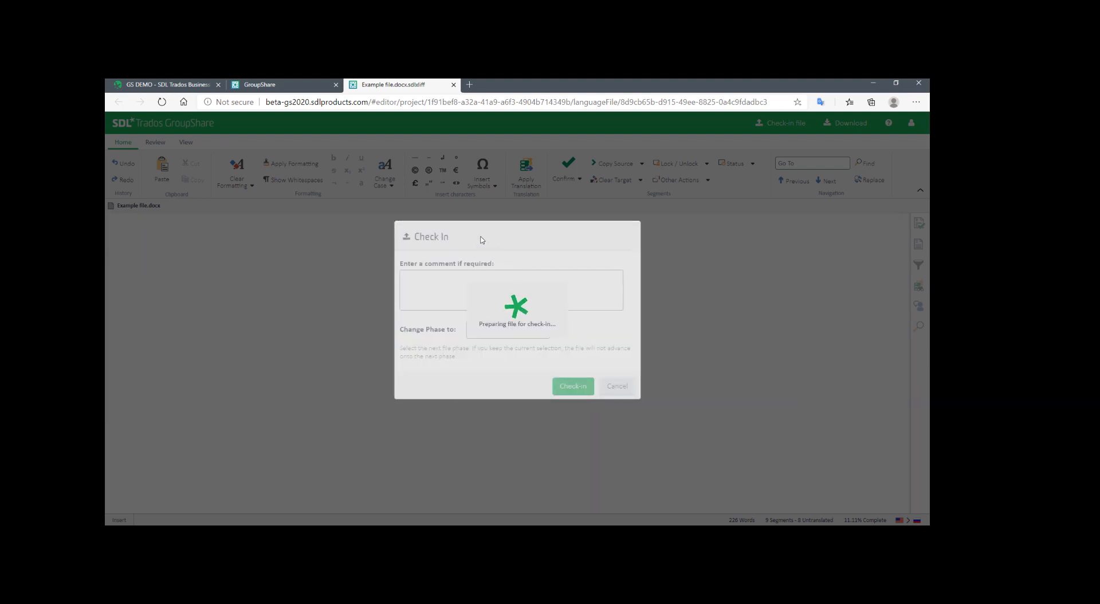
{"action": "left_click", "coordinate": [515, 349]}
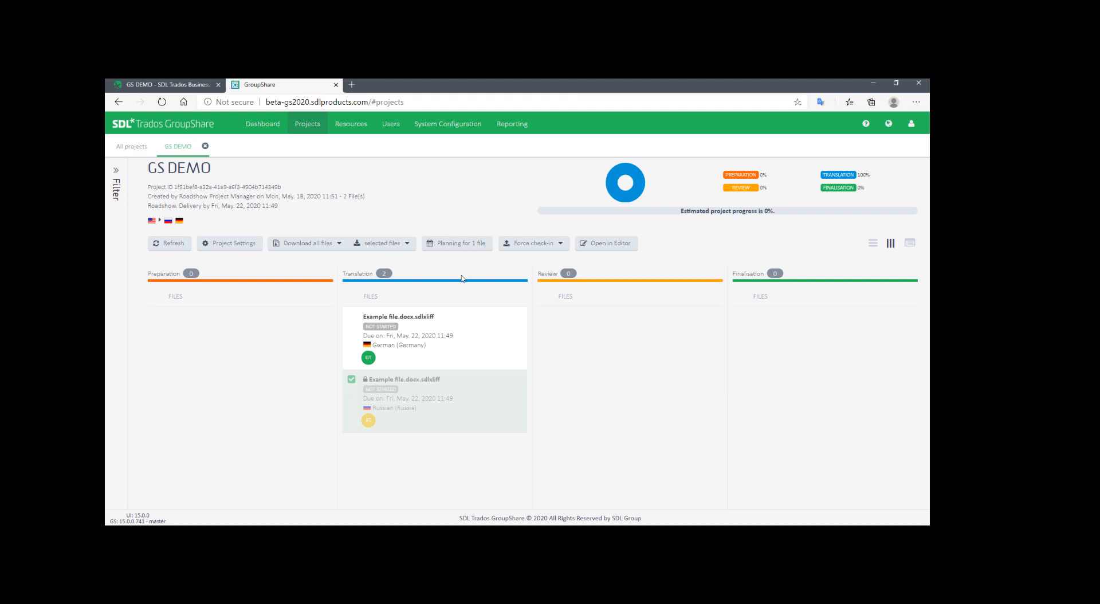
Refresh the GS DEMO project in GroupShare and check the estimated project progress and the Russian file's status.
{"action": "left_click", "coordinate": [159, 246]}
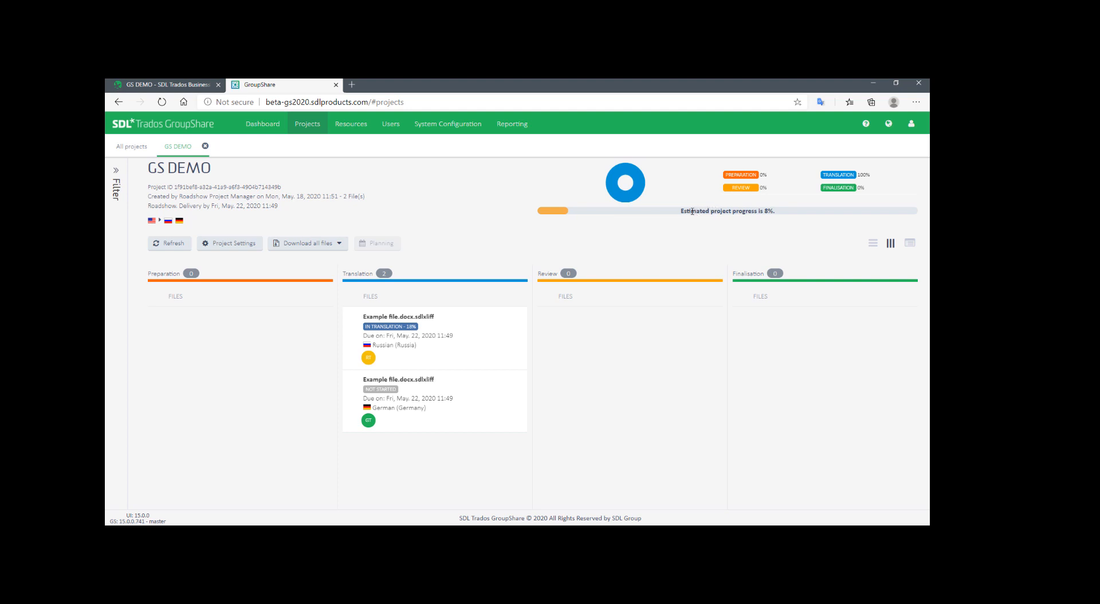
{"action": "left_click_drag", "start_coordinate": [683, 211], "coordinate": [780, 215]}
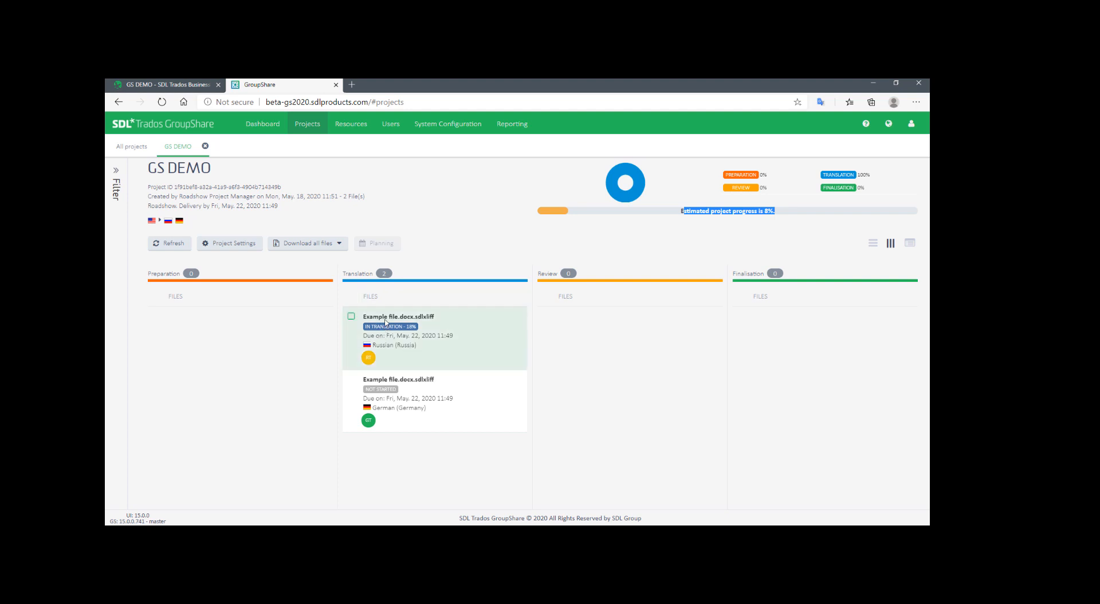
{"action": "left_click", "coordinate": [351, 316]}
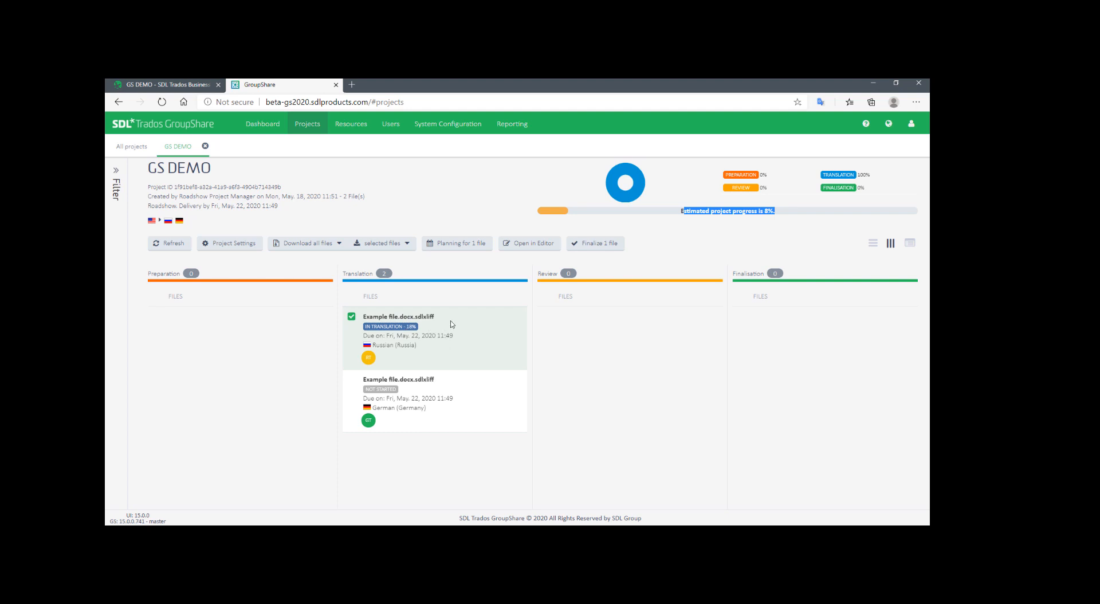
Switch back to Trados Business Manager and add the Progress column to the assignments list after the Vendor column.
{"action": "left_click", "coordinate": [164, 85]}
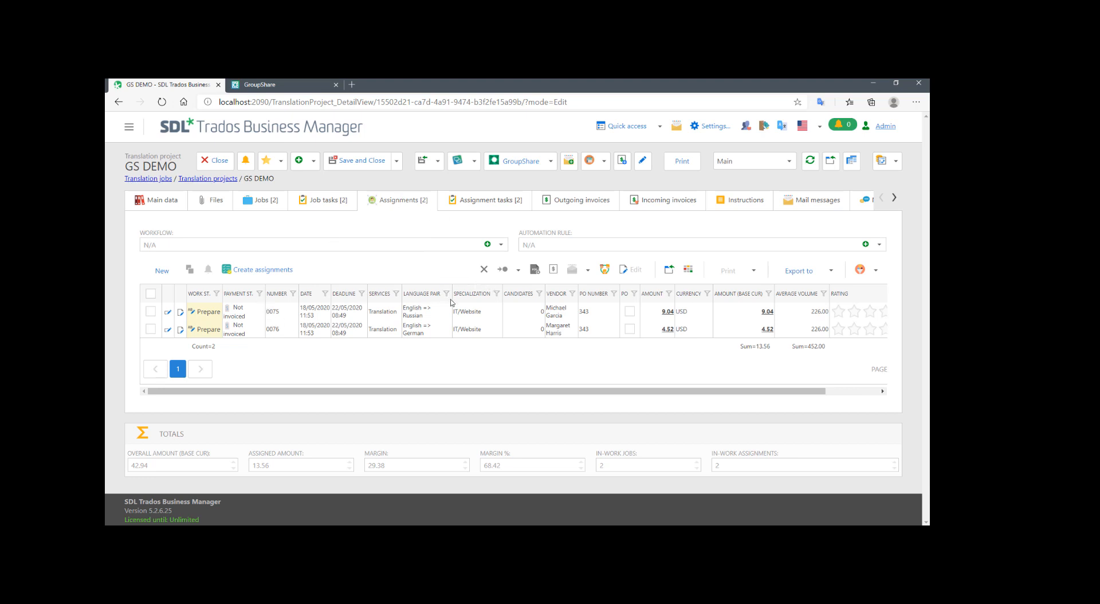
{"action": "right_click", "coordinate": [470, 294]}
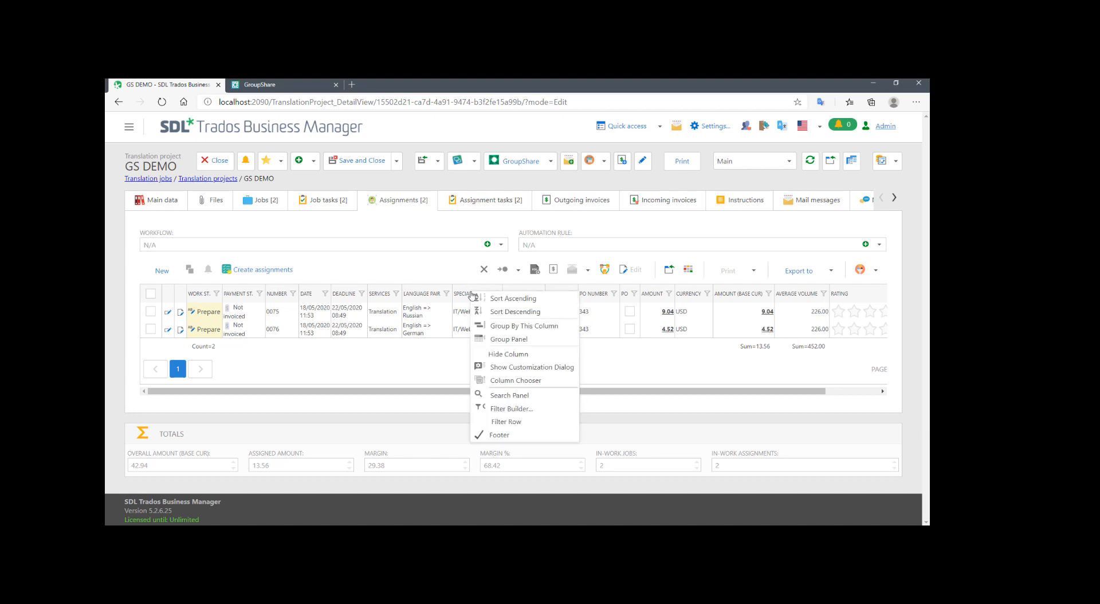
{"action": "left_click", "coordinate": [508, 382]}
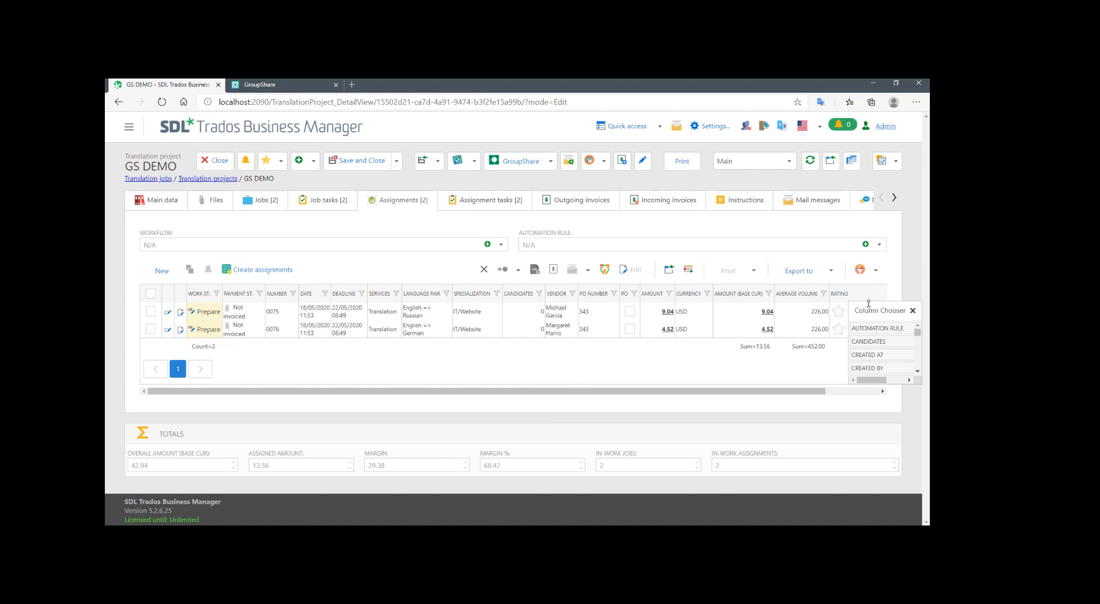
{"action": "left_click_drag", "start_coordinate": [869, 302], "coordinate": [881, 133]}
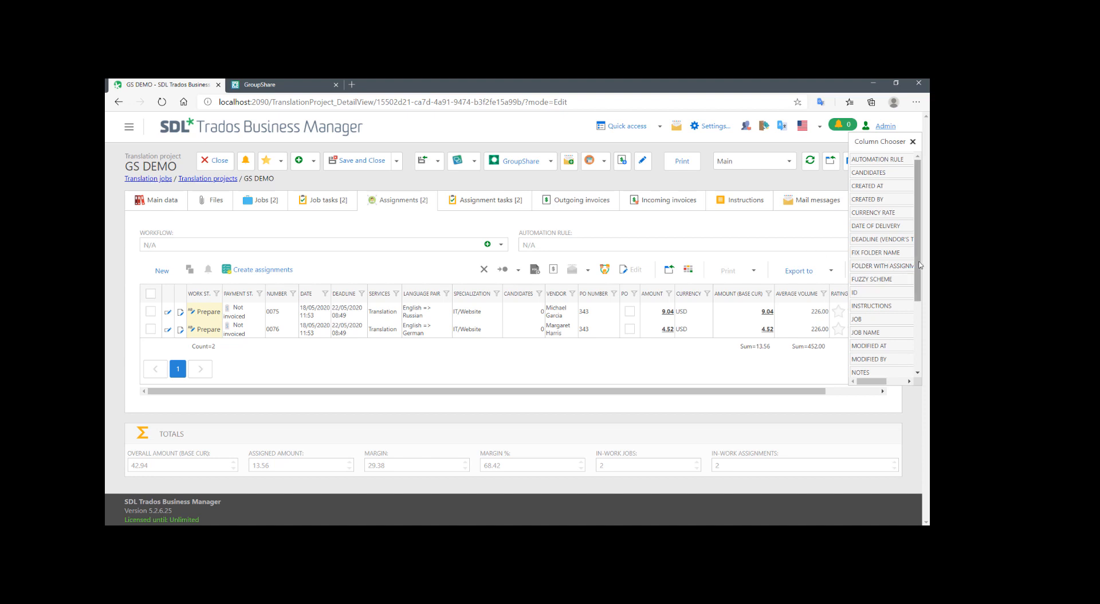
{"action": "left_click_drag", "start_coordinate": [919, 265], "coordinate": [919, 327]}
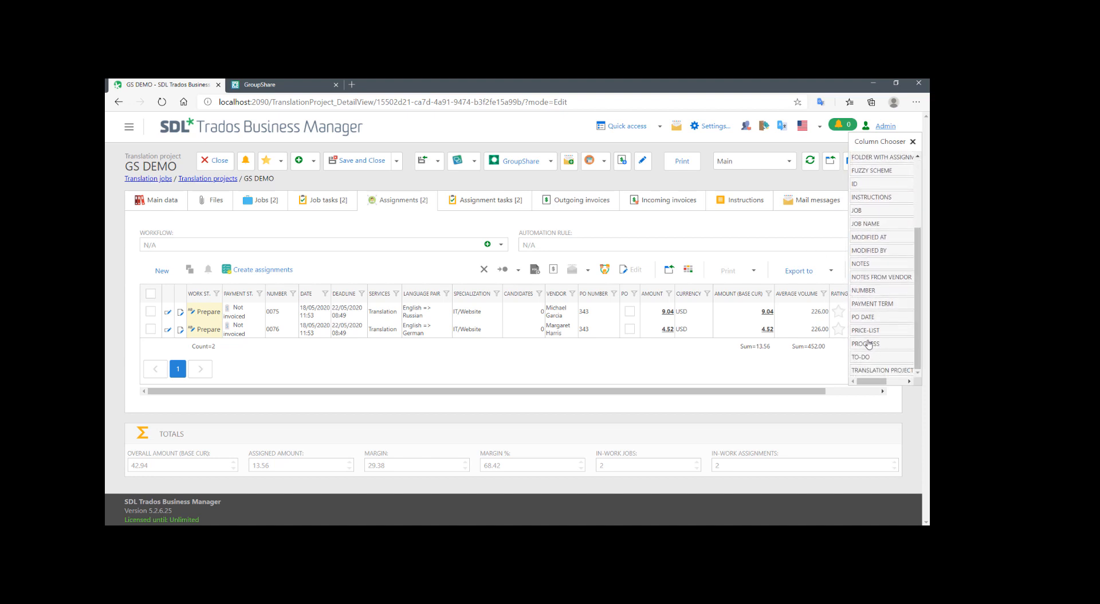
{"action": "left_click_drag", "start_coordinate": [868, 346], "coordinate": [571, 293]}
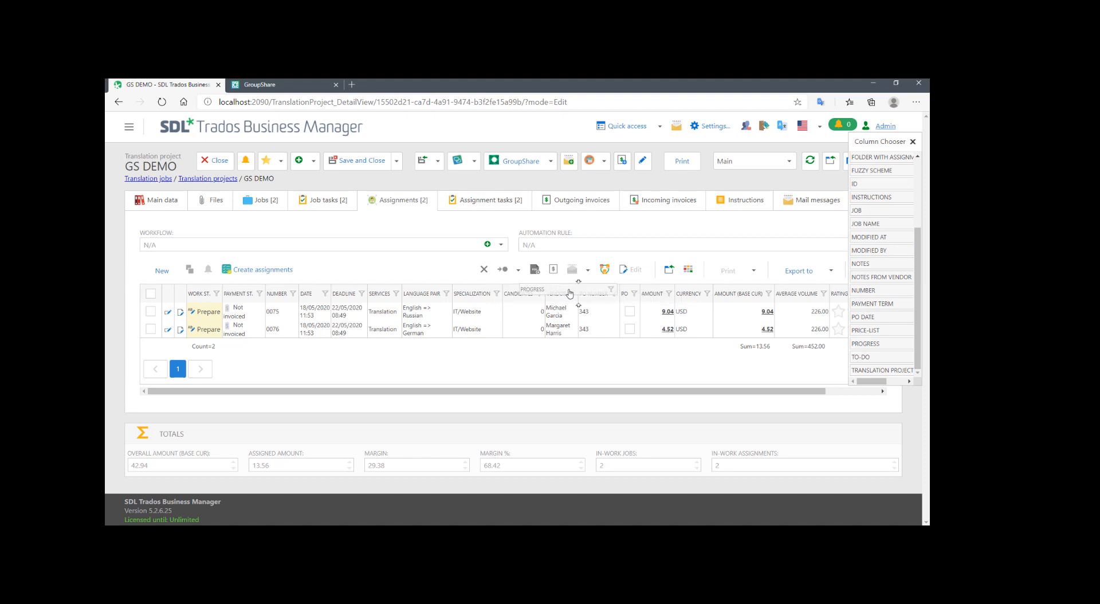
{"action": "left_click", "coordinate": [913, 143]}
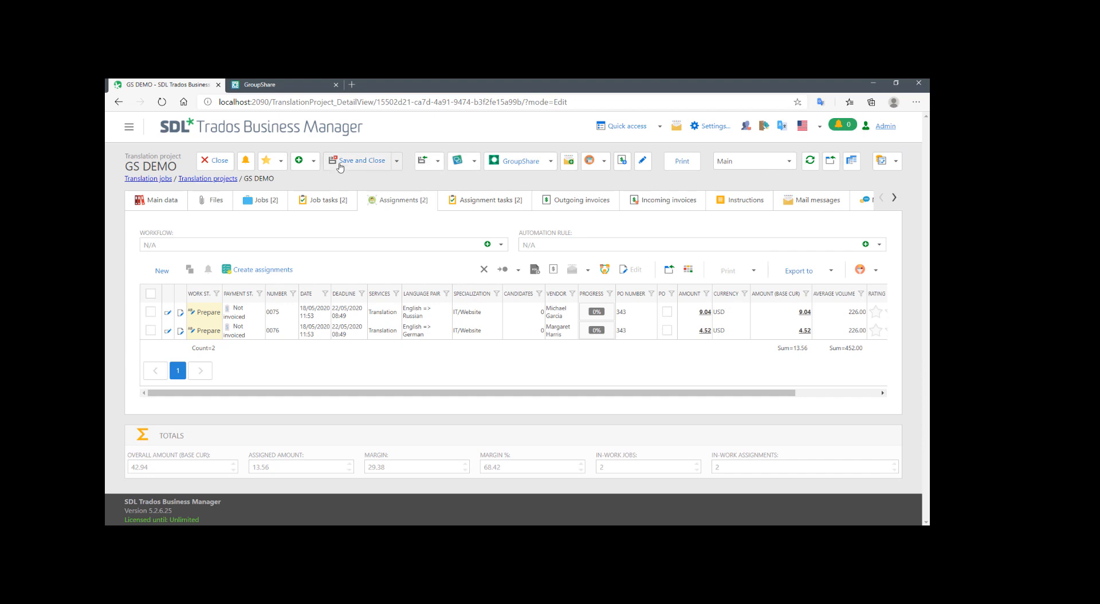
Save the GS DEMO project without closing it, reload the page and reopen its assignments.
{"action": "mouse_move", "coordinate": [387, 164]}
{"action": "left_click", "coordinate": [346, 194]}
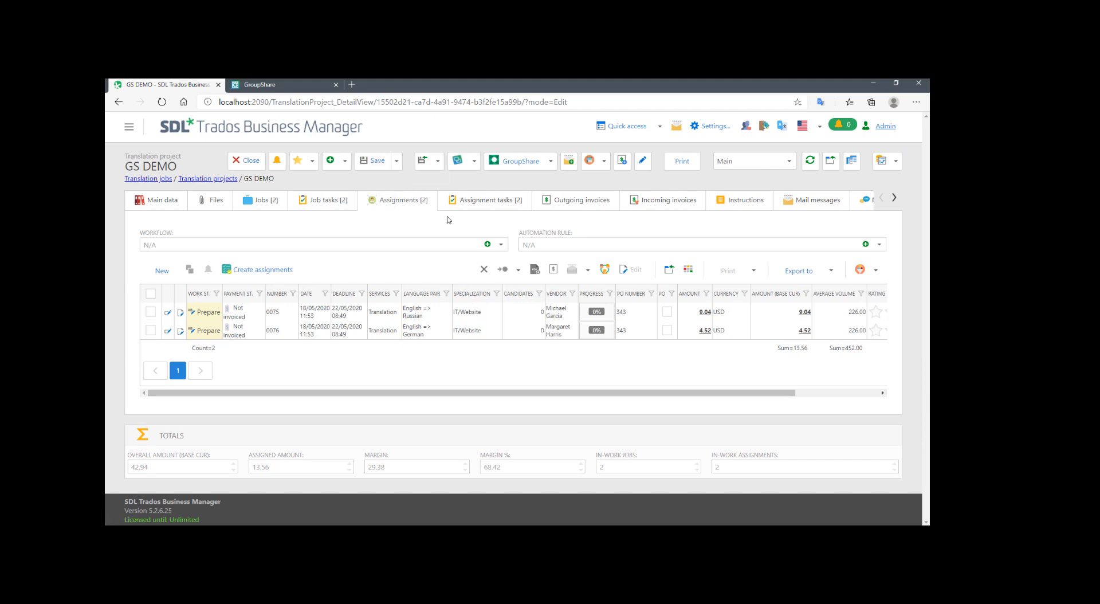
{"action": "left_click", "coordinate": [162, 102]}
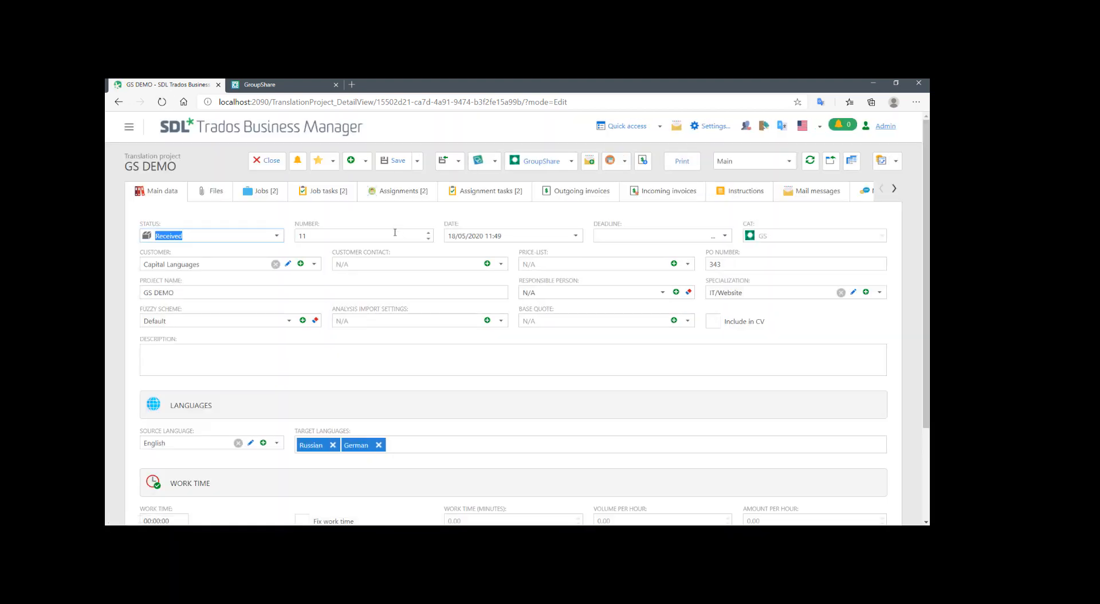
{"action": "left_click", "coordinate": [398, 191]}
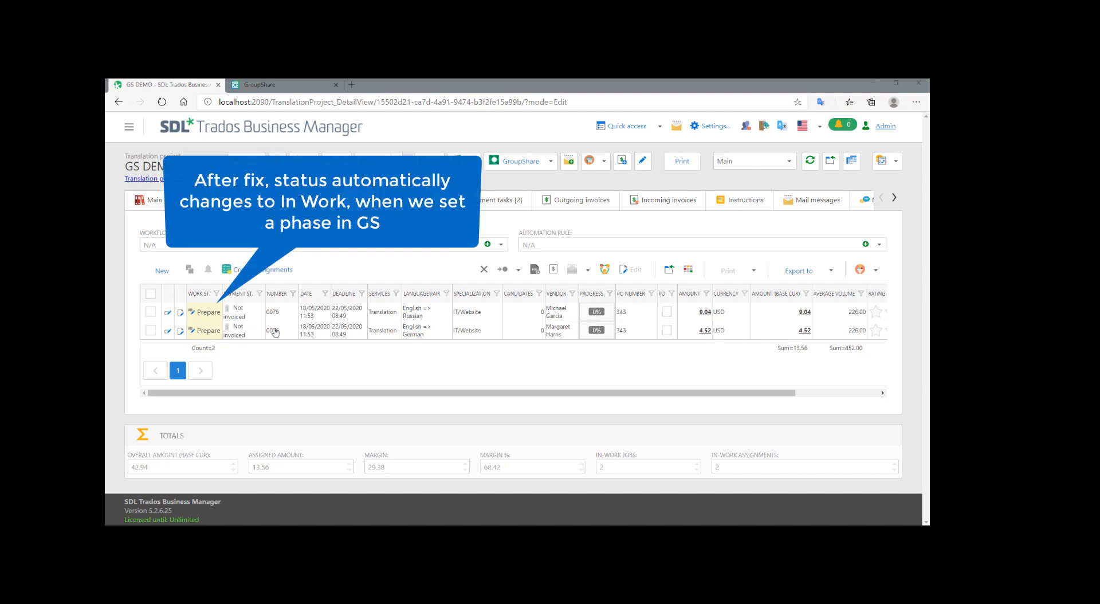
Change the status of both the English-Russian and English-German assignments to In work.
{"action": "left_click", "coordinate": [150, 312]}
{"action": "left_click", "coordinate": [150, 330]}
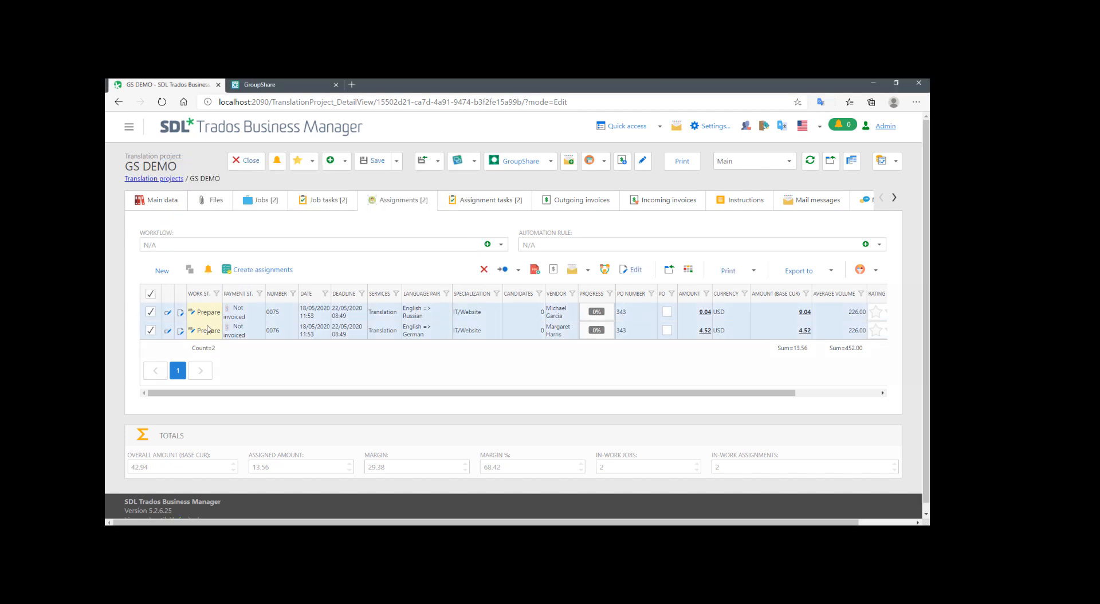
{"action": "left_click", "coordinate": [509, 271]}
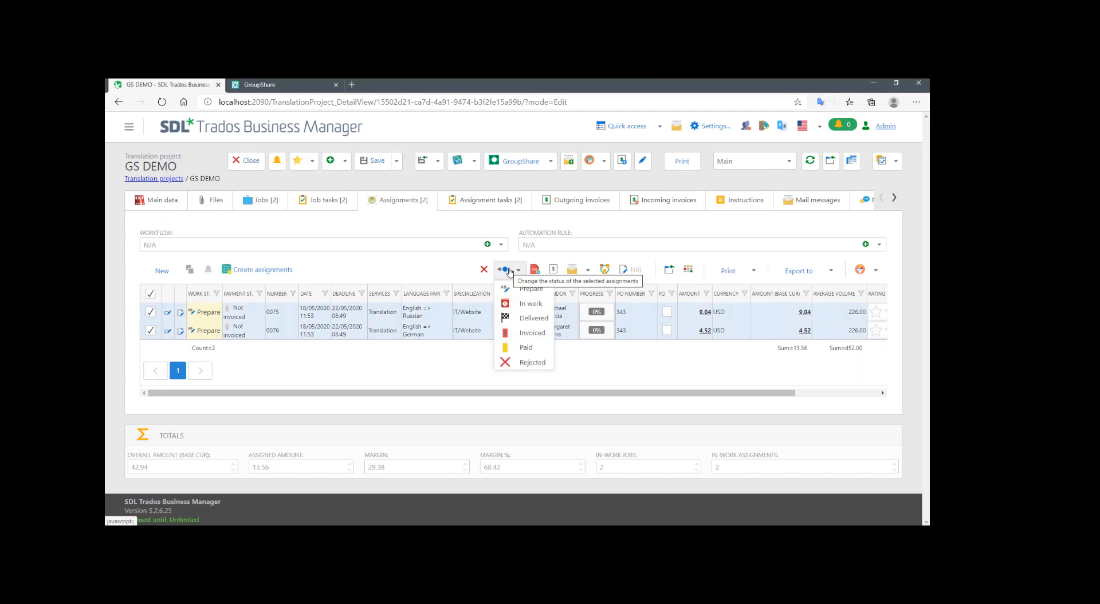
{"action": "left_click", "coordinate": [532, 308]}
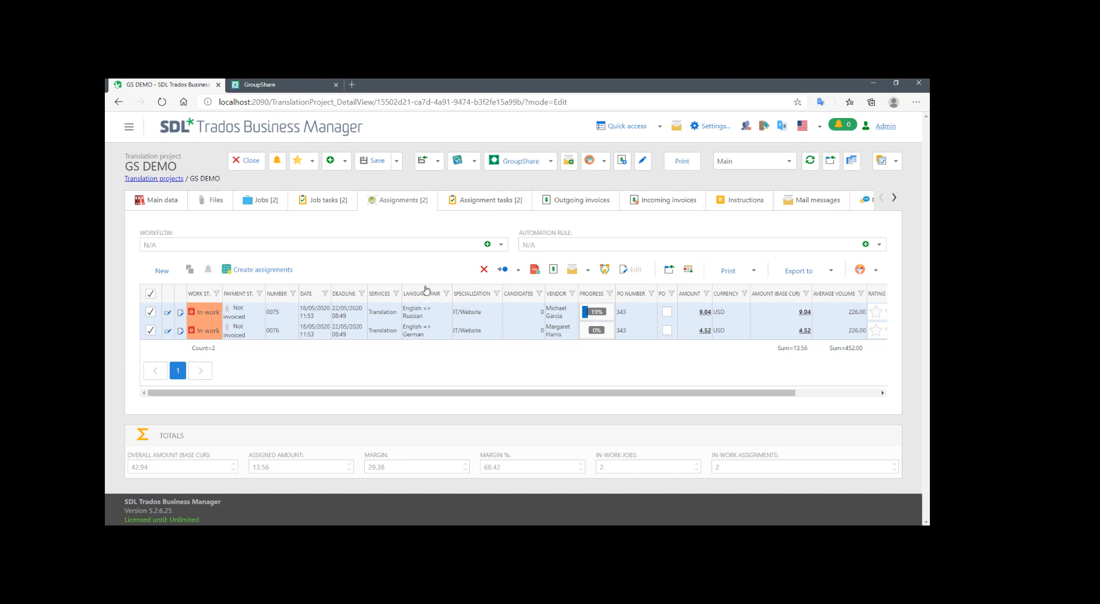
Set the GS DEMO project's overall status to In work, then save and close the project.
{"action": "left_click", "coordinate": [162, 203]}
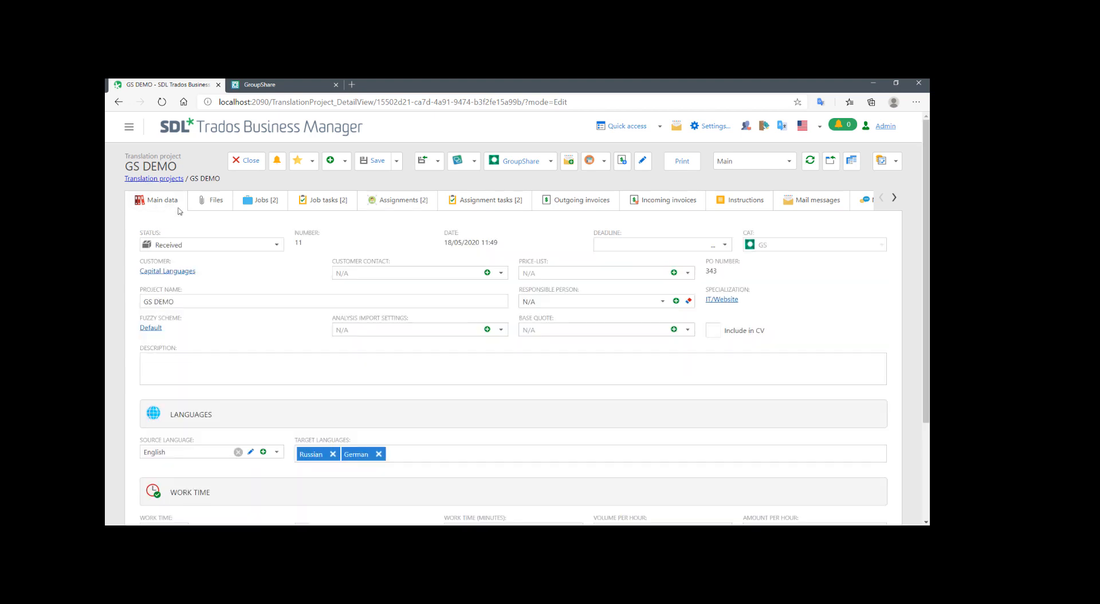
{"action": "left_click", "coordinate": [278, 244]}
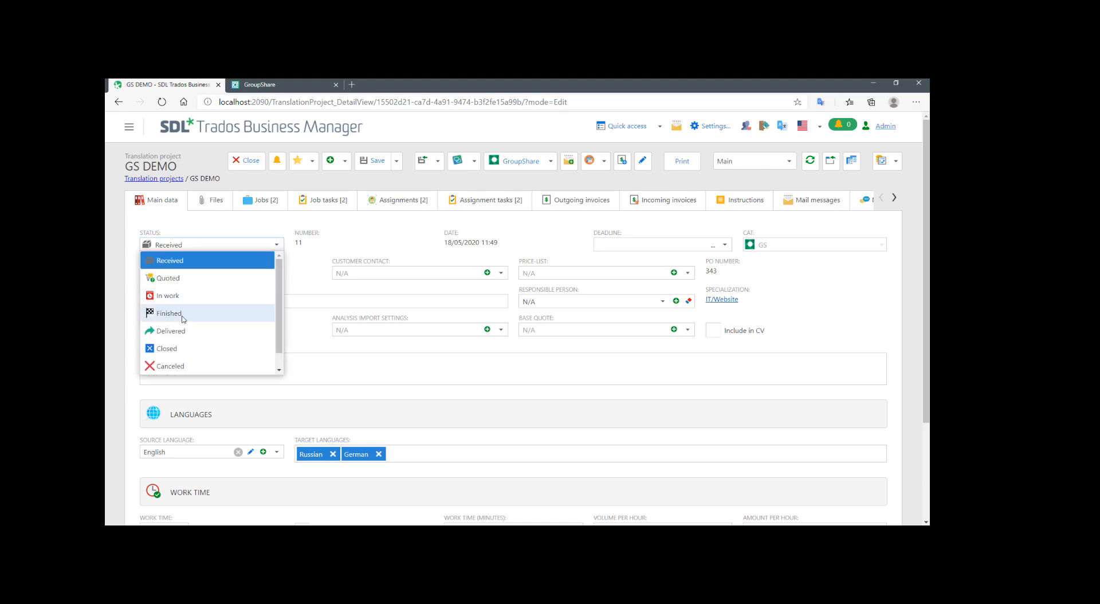
{"action": "left_click", "coordinate": [180, 297]}
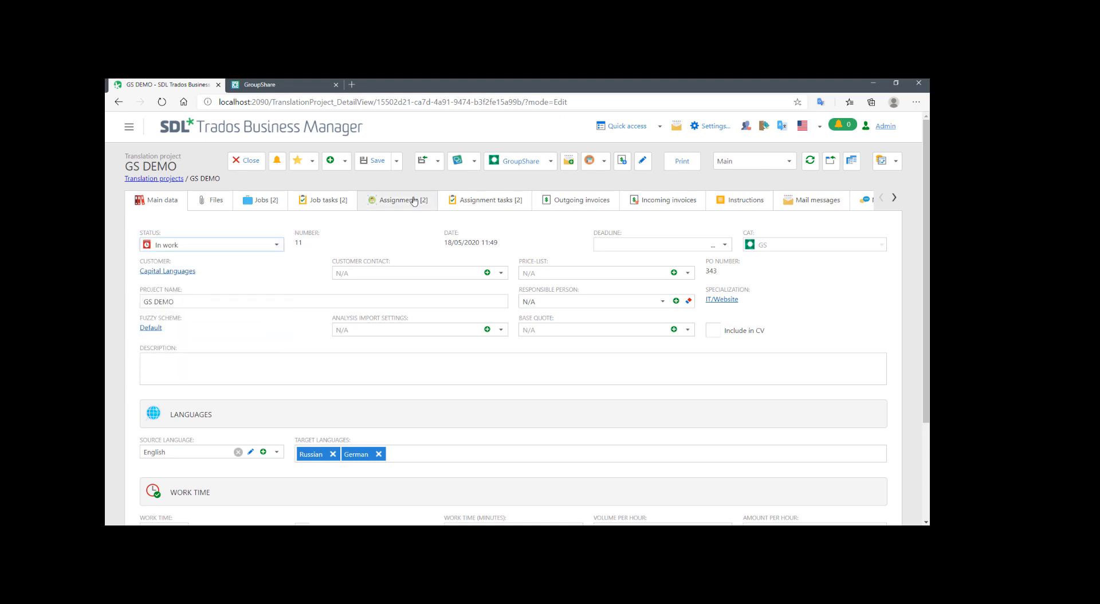
{"action": "left_click", "coordinate": [396, 161]}
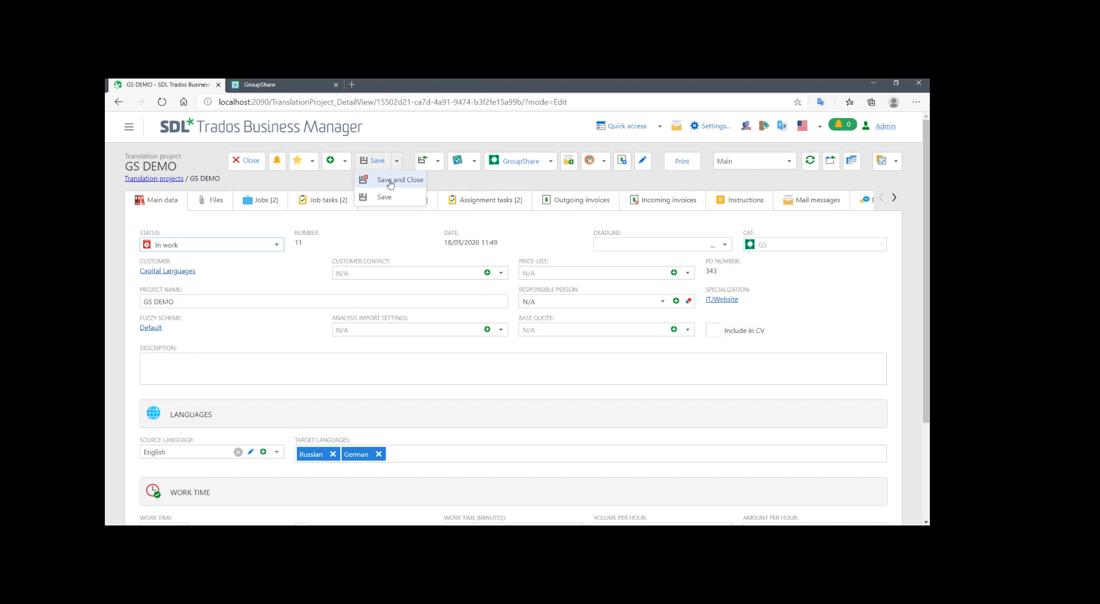
{"action": "left_click", "coordinate": [394, 186]}
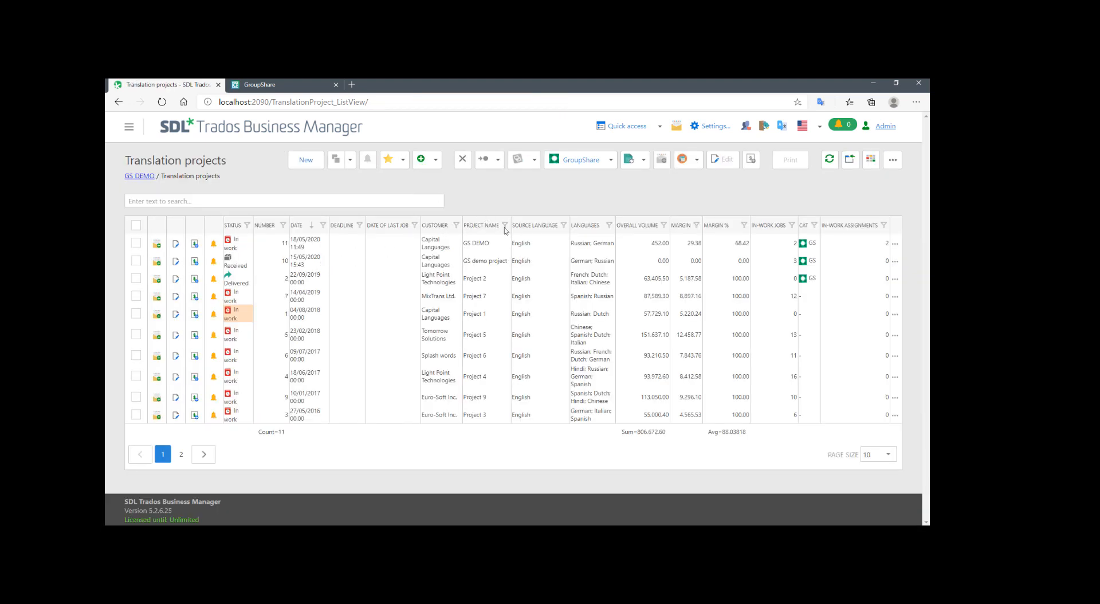
Add the Progress column to the translation projects list between Source Language and Languages.
{"action": "right_click", "coordinate": [497, 228]}
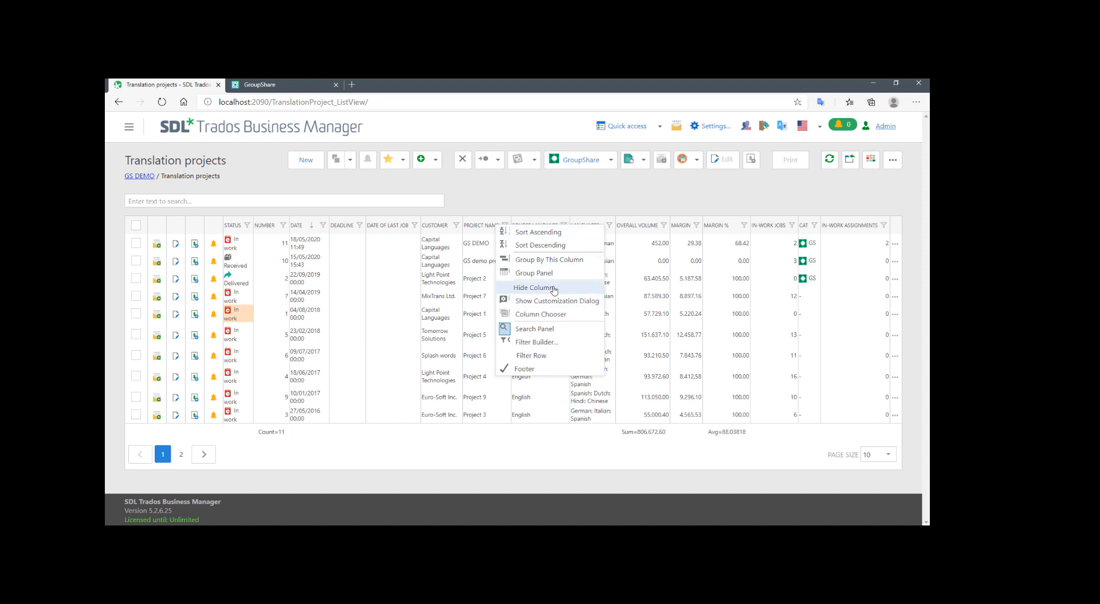
{"action": "left_click", "coordinate": [563, 318]}
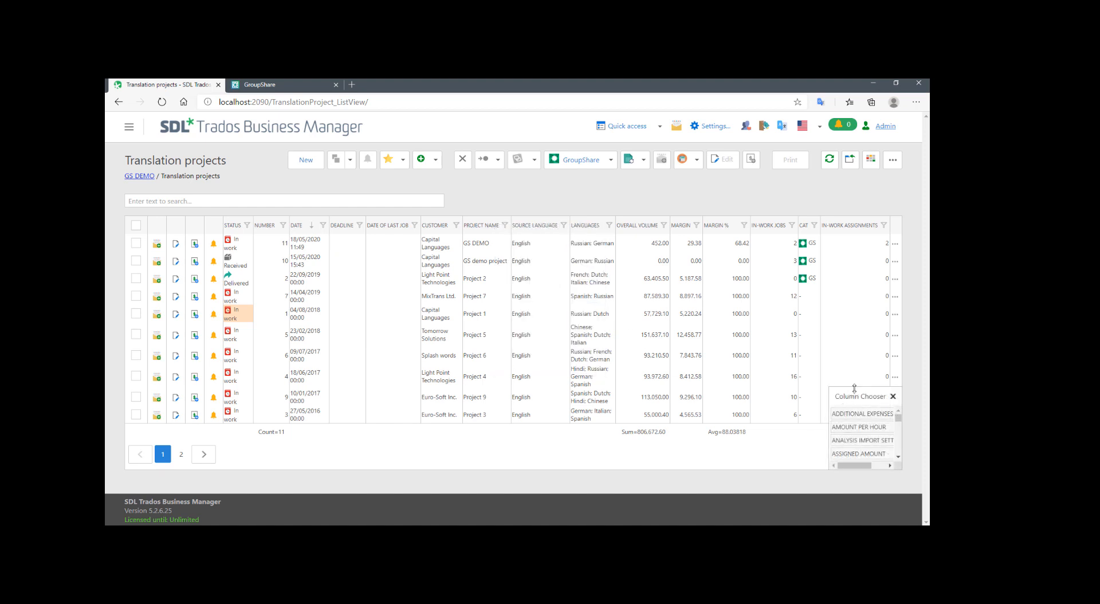
{"action": "scroll", "coordinate": [870, 355], "scroll_direction": "down", "scroll_amount": 5}
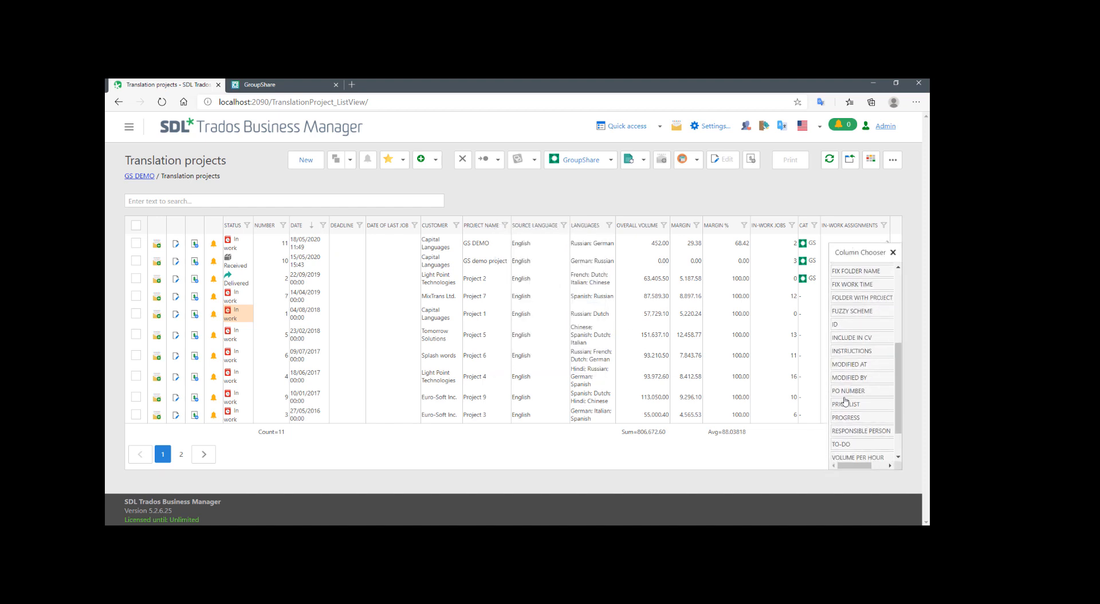
{"action": "left_click_drag", "start_coordinate": [845, 402], "coordinate": [586, 240]}
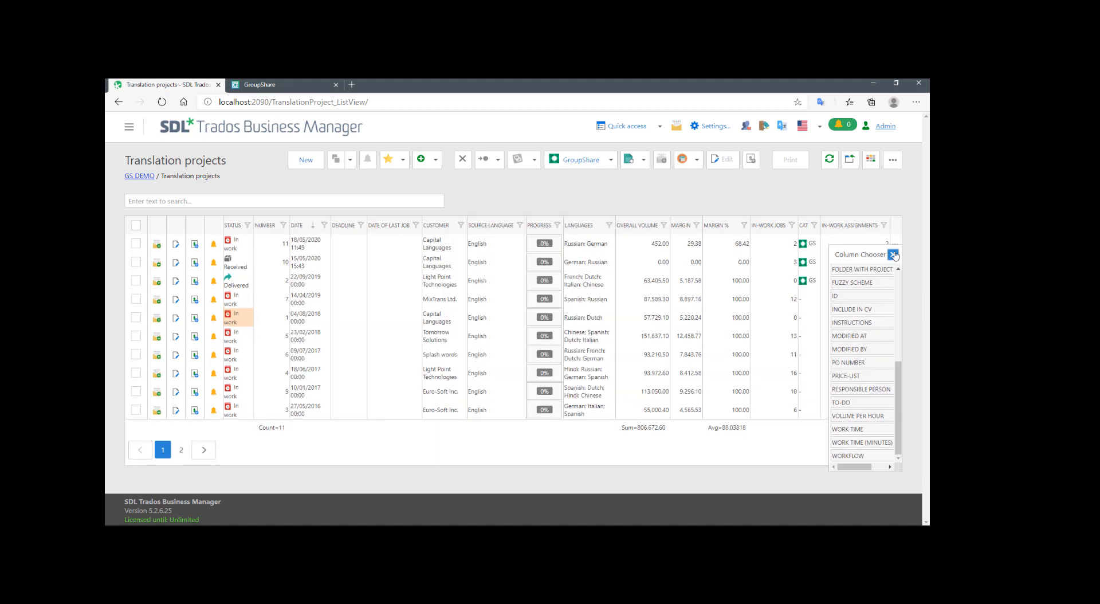
{"action": "left_click", "coordinate": [893, 252]}
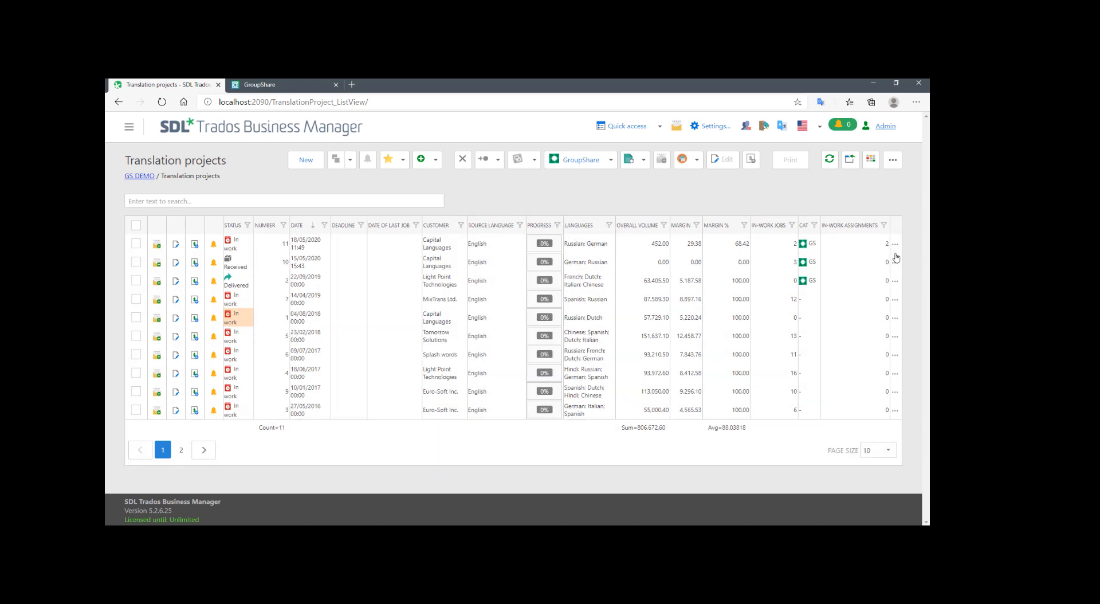
Refresh the translation projects list to check project progress and select the GS DEMO project.
{"action": "left_click", "coordinate": [388, 162]}
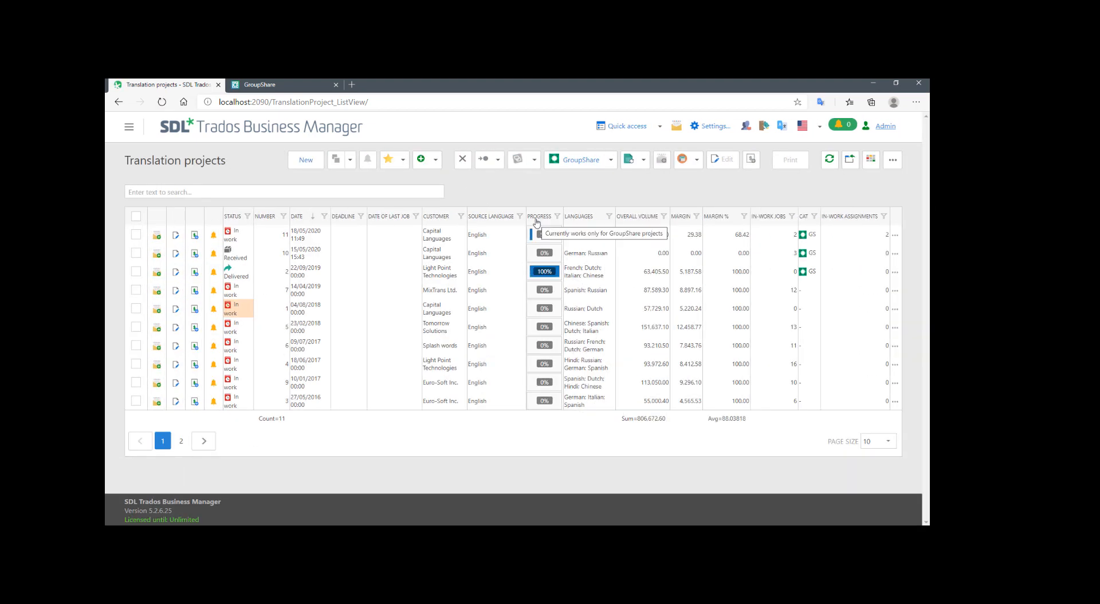
{"action": "left_click", "coordinate": [136, 235]}
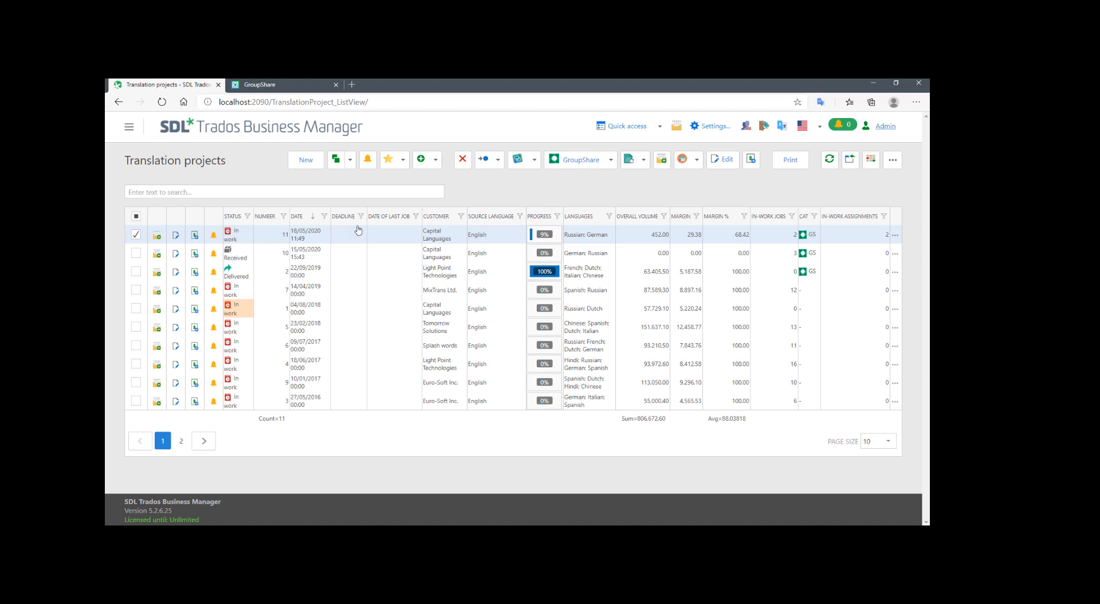
Switch to GroupShare to check the GS DEMO project's estimated progress, then return to the Business Manager project list.
{"action": "left_click", "coordinate": [280, 86]}
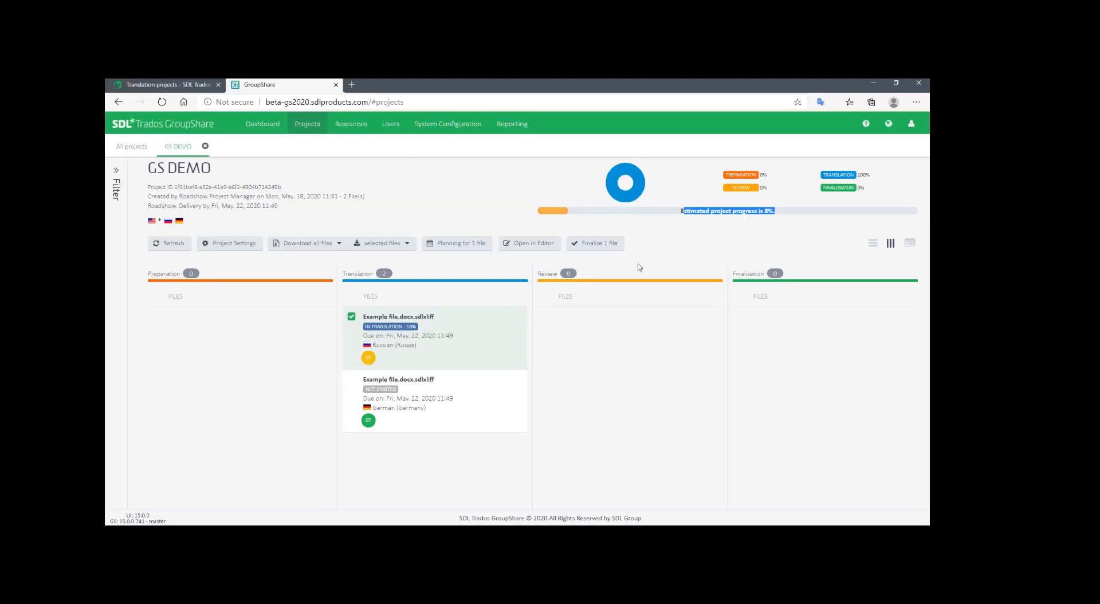
{"action": "left_click", "coordinate": [759, 221]}
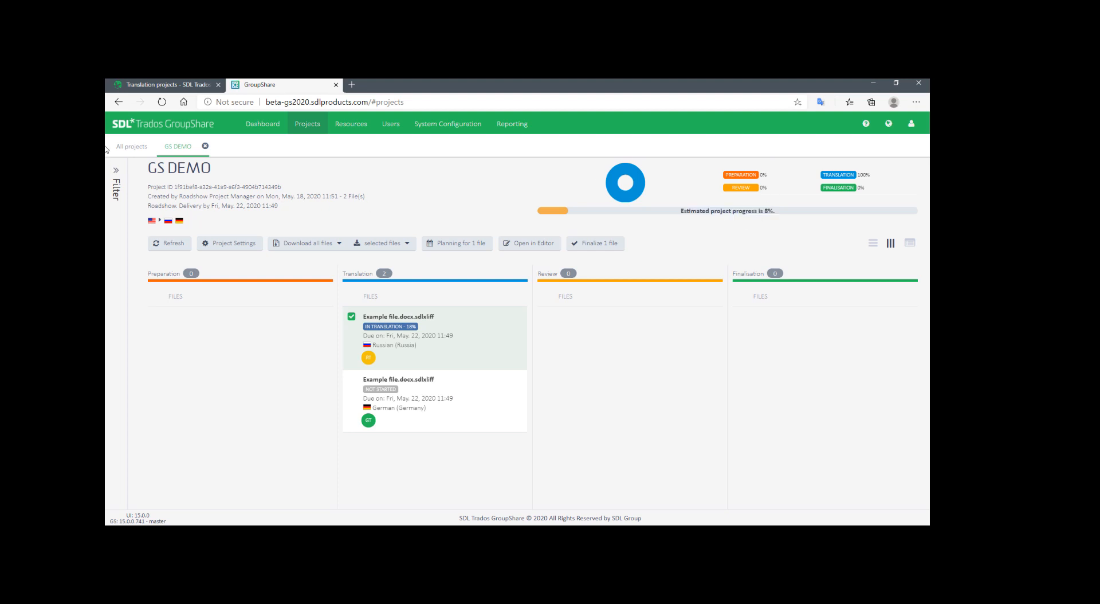
{"action": "left_click", "coordinate": [160, 86]}
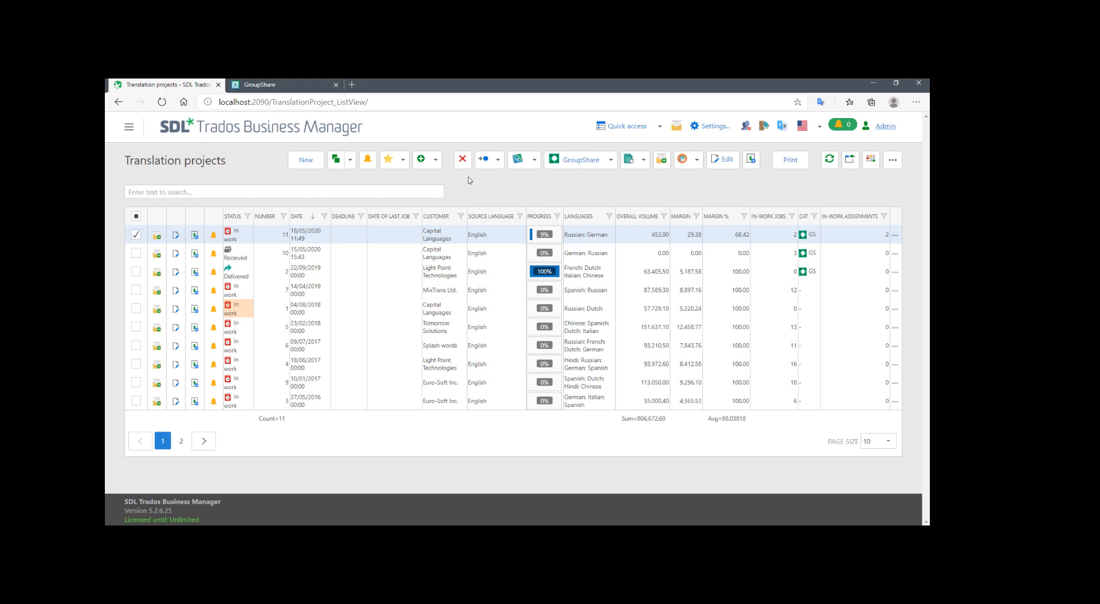
Open the GS DEMO project and download its ru-ru target file from GroupShare as Example file.docx_ru-ru.
{"action": "double_click", "coordinate": [486, 237]}
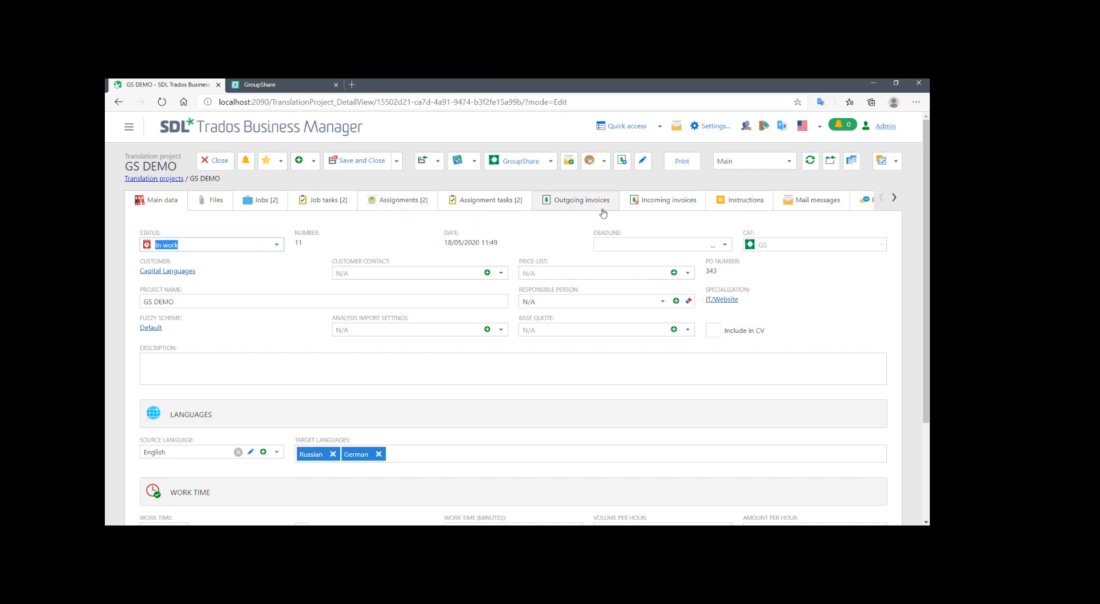
{"action": "mouse_move", "coordinate": [514, 169]}
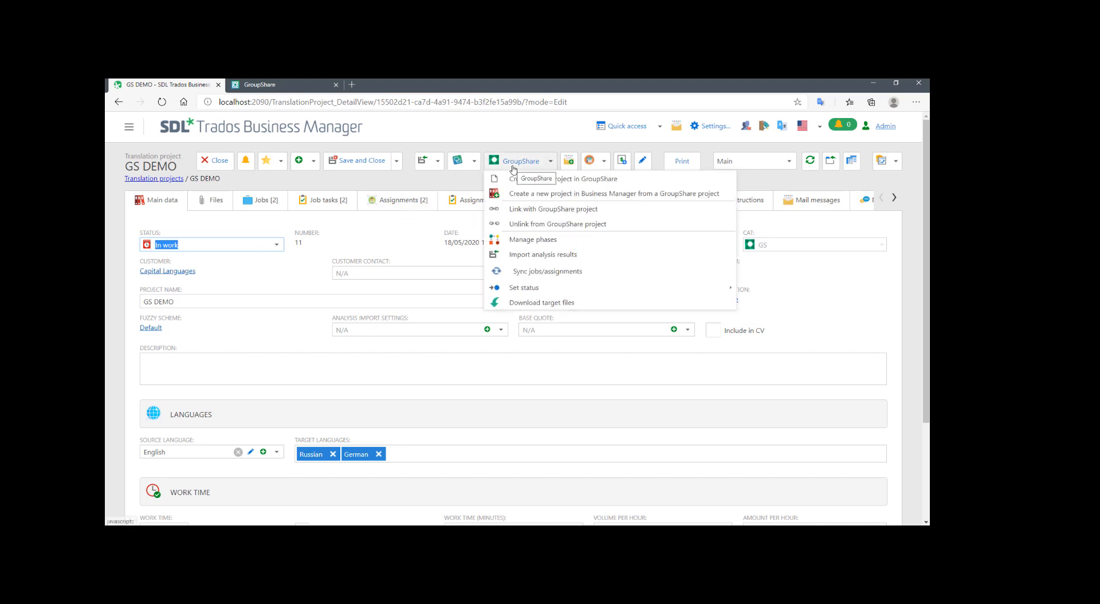
{"action": "left_click", "coordinate": [601, 303]}
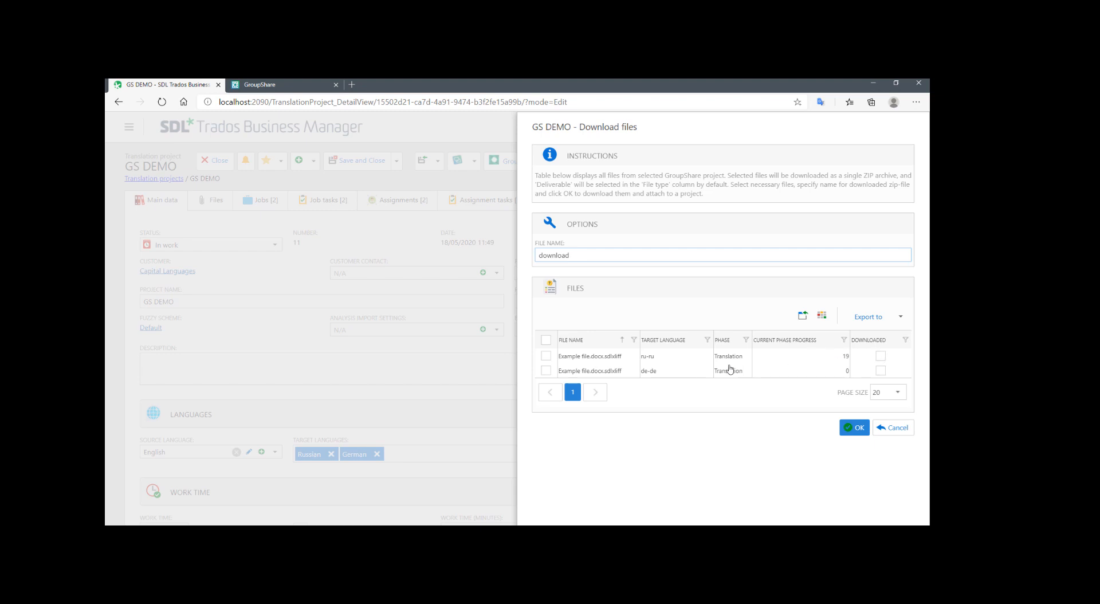
{"action": "left_click", "coordinate": [546, 356]}
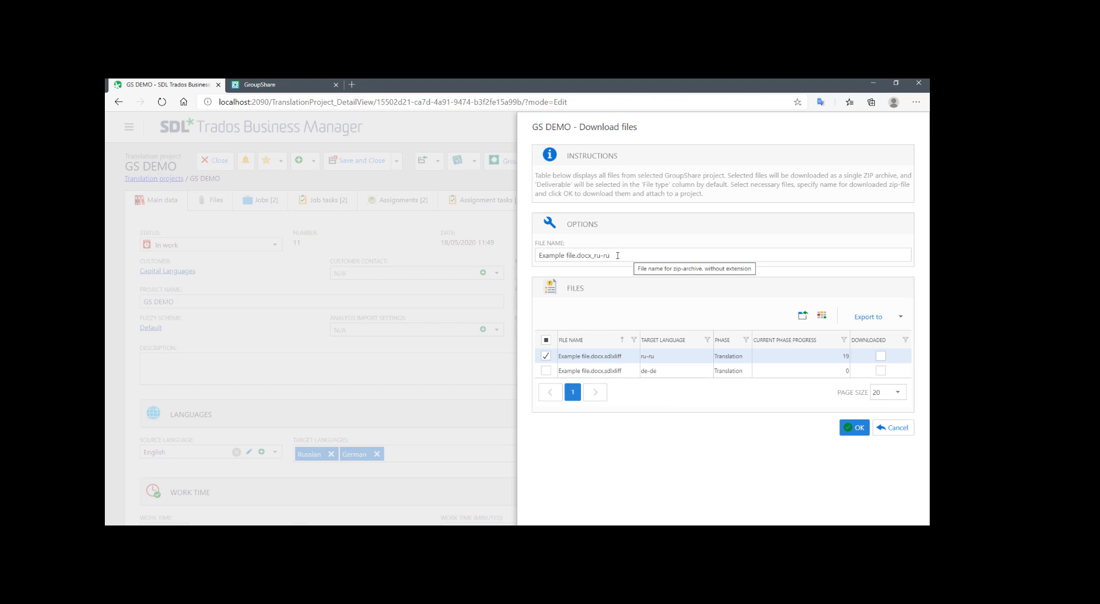
{"action": "left_click", "coordinate": [847, 430]}
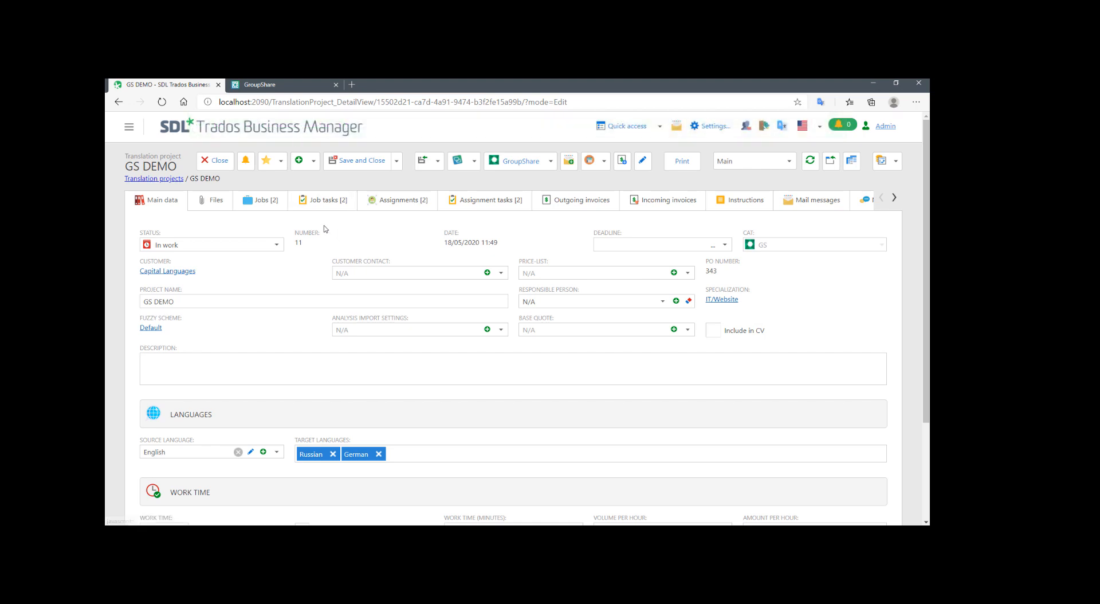
Save the deliverable Example file.docx_ru-ru.zip from the project's files to the desktop.
{"action": "left_click", "coordinate": [207, 210]}
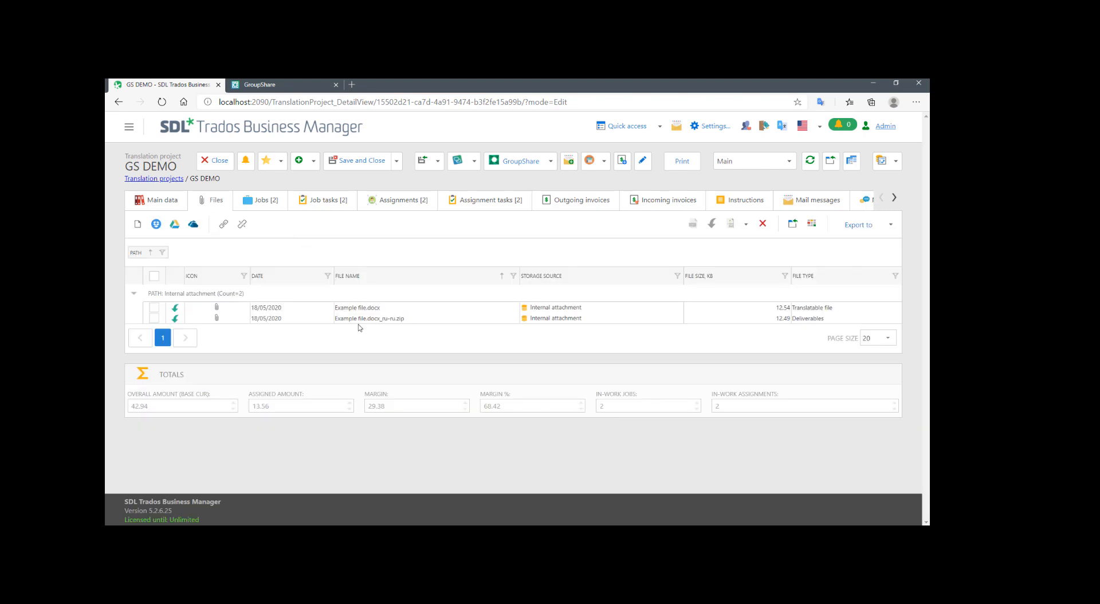
{"action": "left_click", "coordinate": [154, 319]}
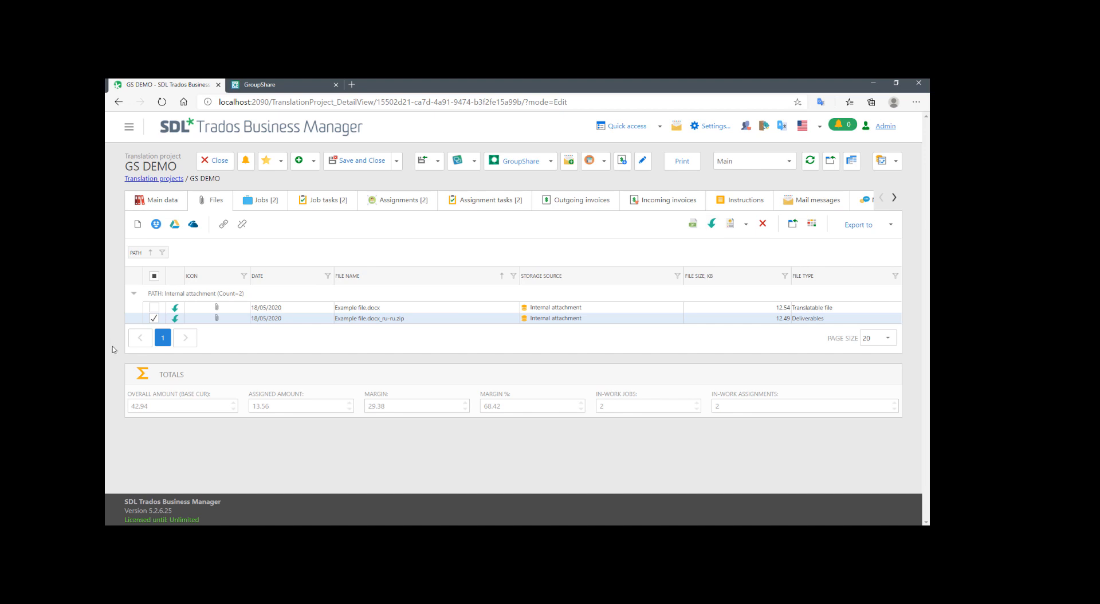
{"action": "left_click", "coordinate": [175, 318]}
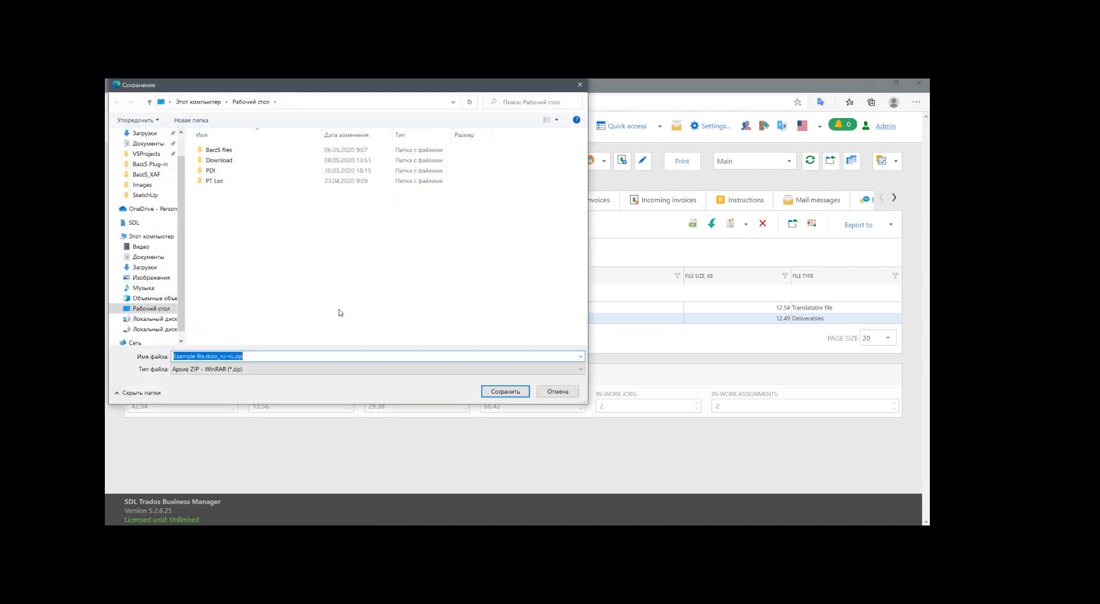
{"action": "left_click", "coordinate": [499, 394]}
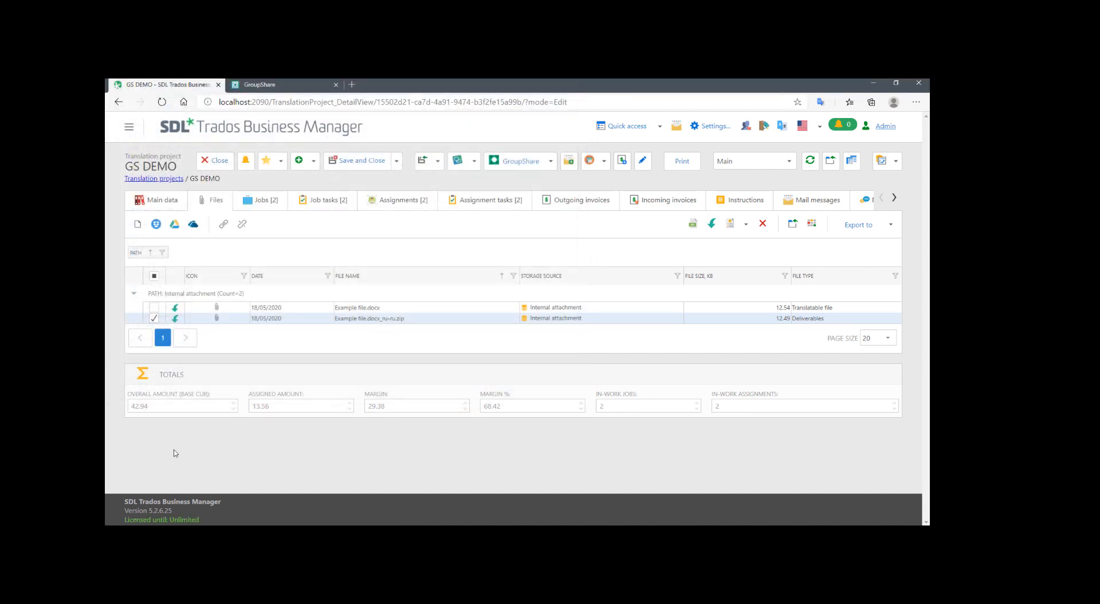
Open the downloaded archive, open Example file.docx from its ru-ru folder in Word, and review the translated text.
{"action": "left_click", "coordinate": [139, 518]}
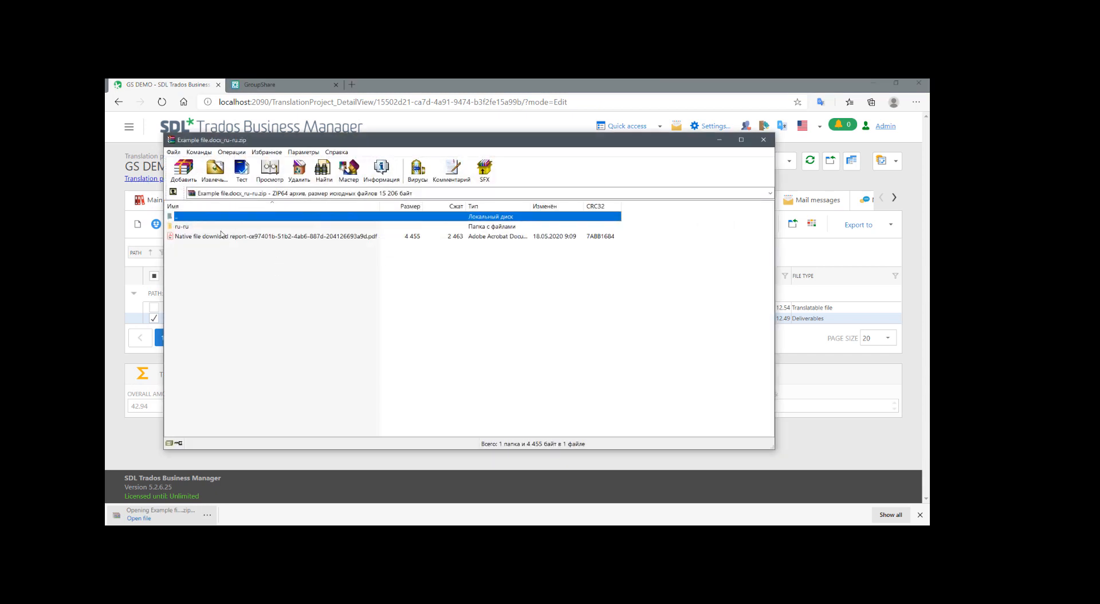
{"action": "left_click", "coordinate": [206, 237]}
{"action": "double_click", "coordinate": [199, 227]}
{"action": "left_click", "coordinate": [198, 228]}
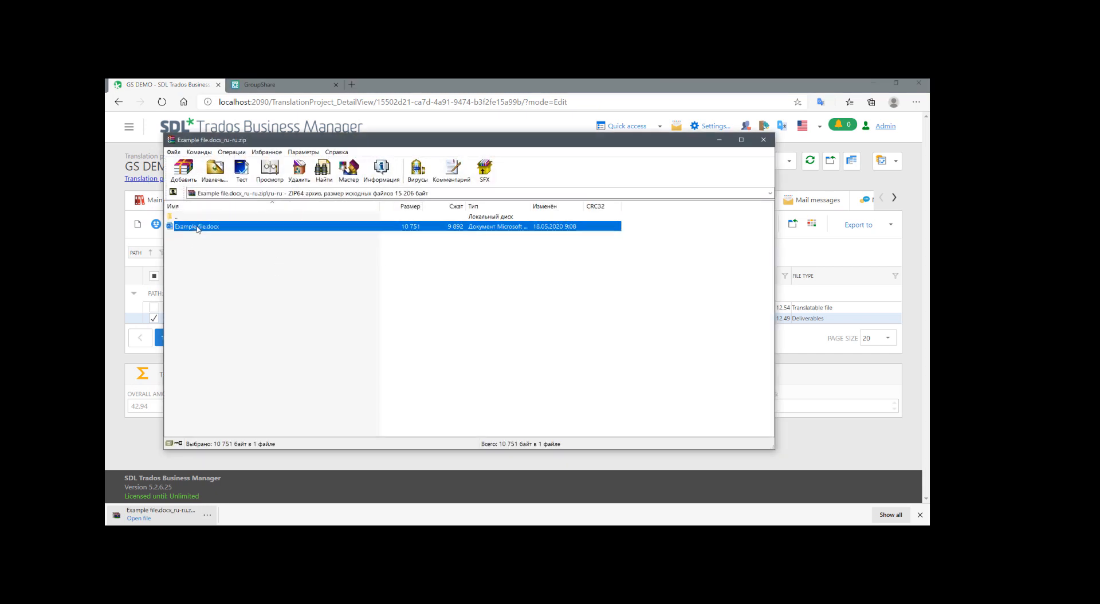
{"action": "double_click", "coordinate": [197, 227]}
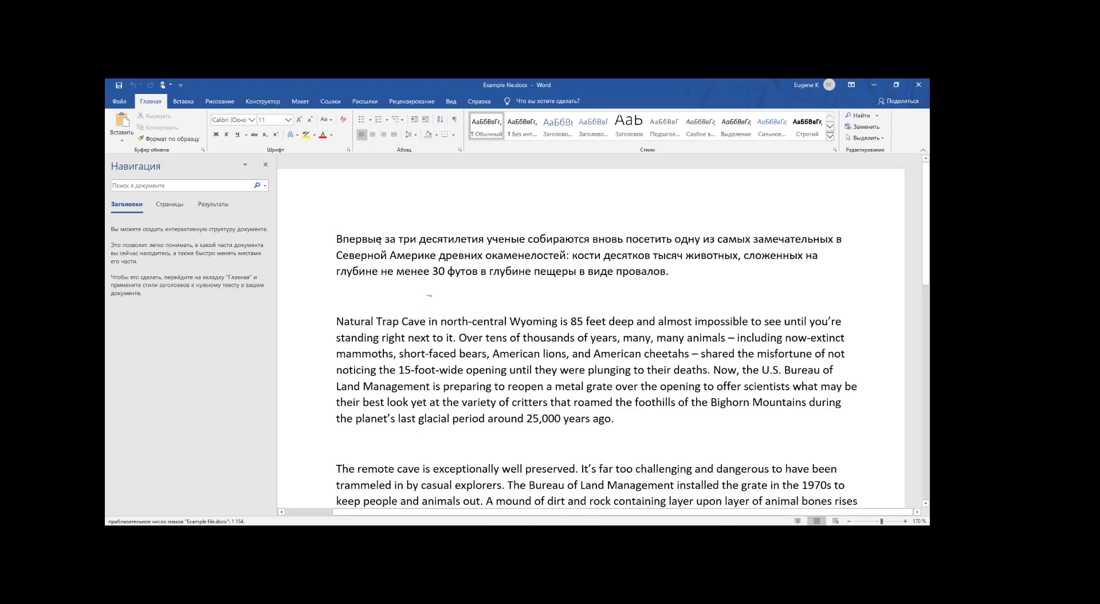
{"action": "triple_click", "coordinate": [380, 241]}
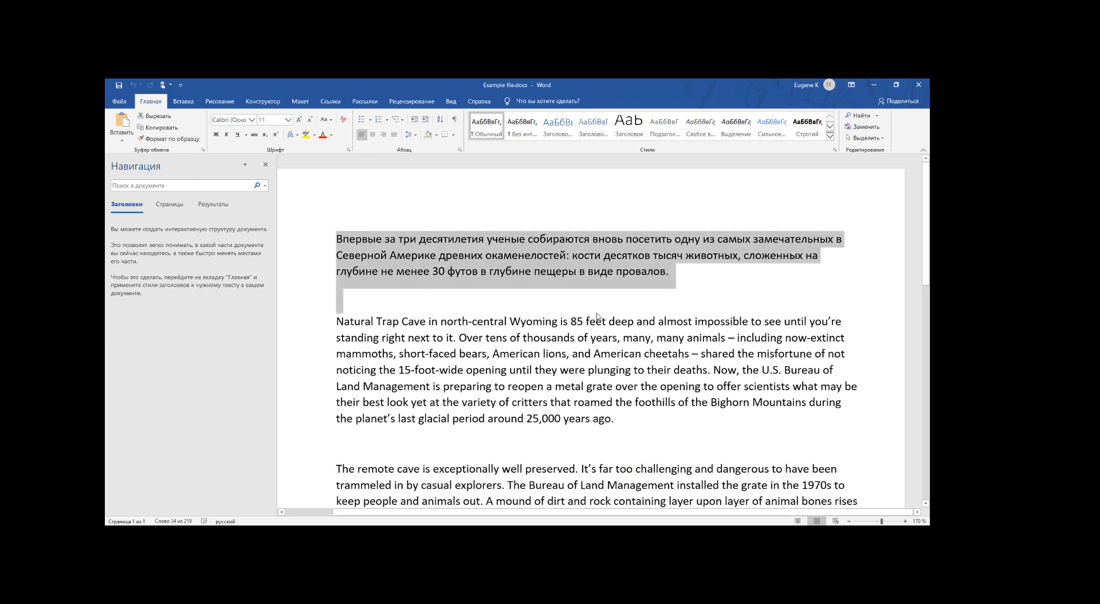
{"action": "scroll", "coordinate": [600, 316], "scroll_direction": "down", "scroll_amount": 10}
{"action": "scroll", "coordinate": [602, 306], "scroll_direction": "up", "scroll_amount": 10}
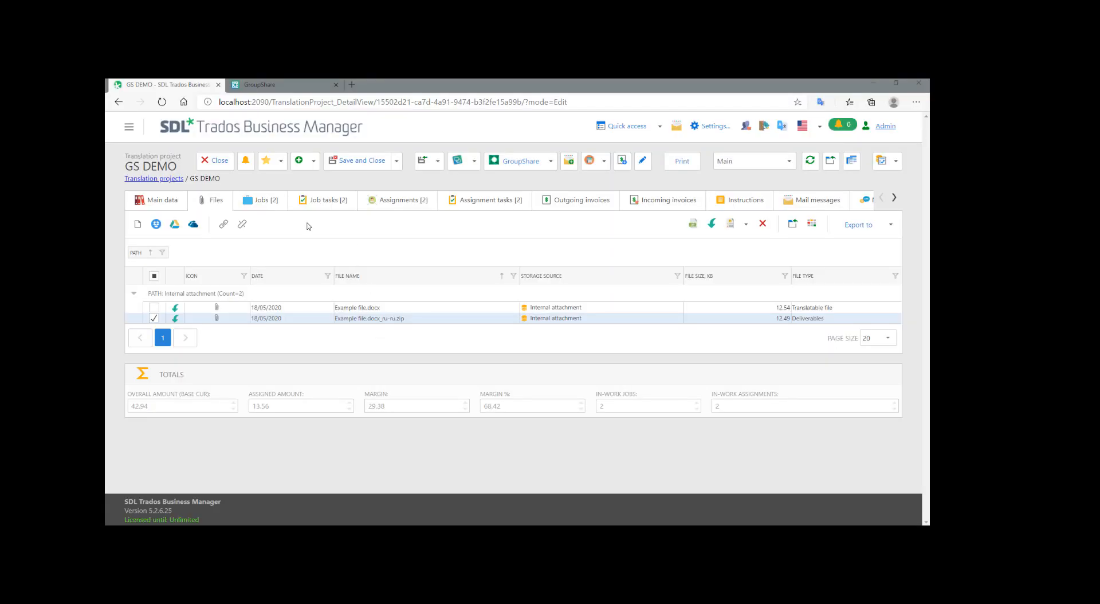
Add a Proofreading service with quantity 1 and unit Hours to all jobs of the project.
{"action": "left_click", "coordinate": [628, 126]}
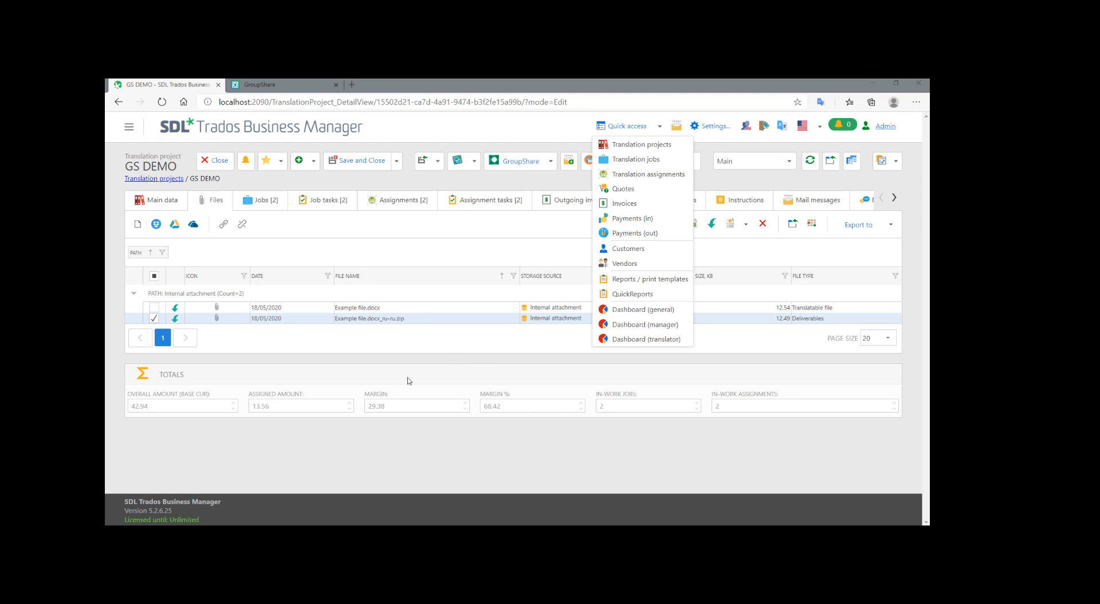
{"action": "left_click", "coordinate": [318, 206]}
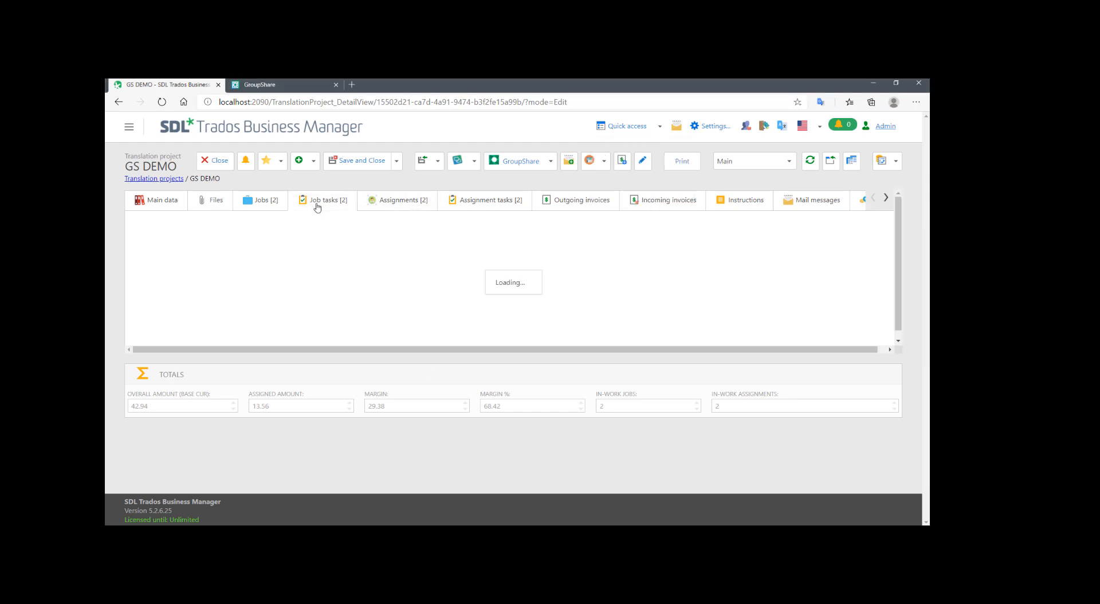
{"action": "left_click", "coordinate": [169, 341]}
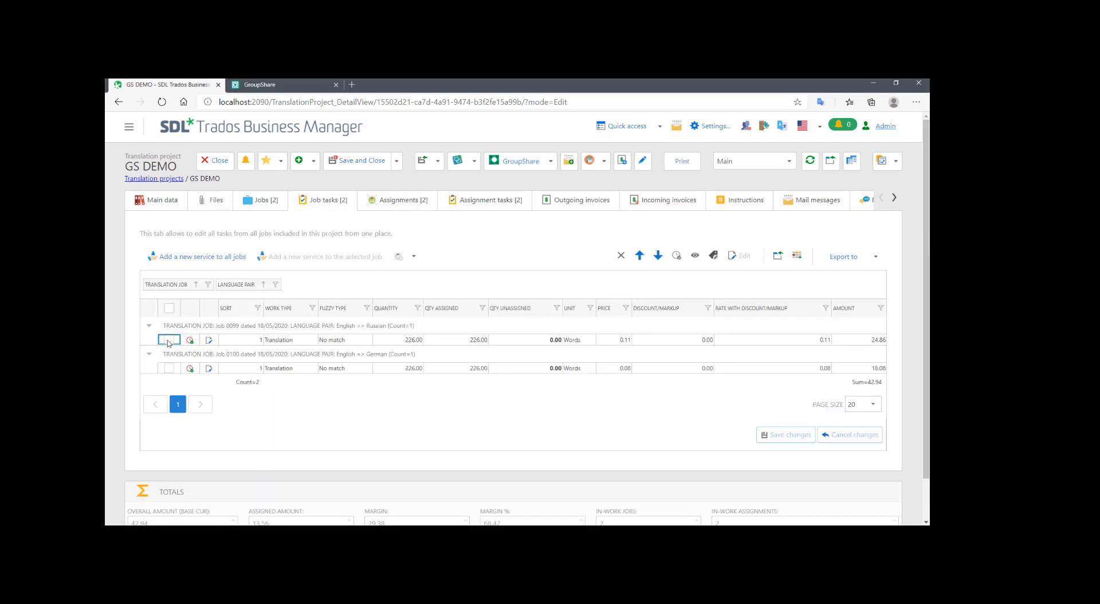
{"action": "left_click", "coordinate": [169, 340]}
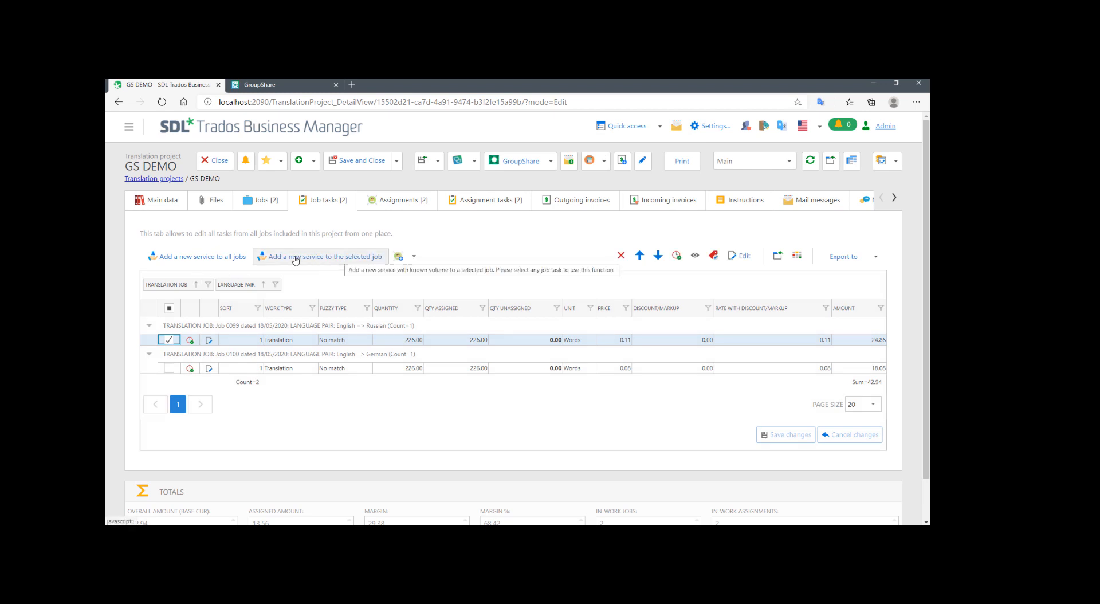
{"action": "left_click", "coordinate": [215, 260]}
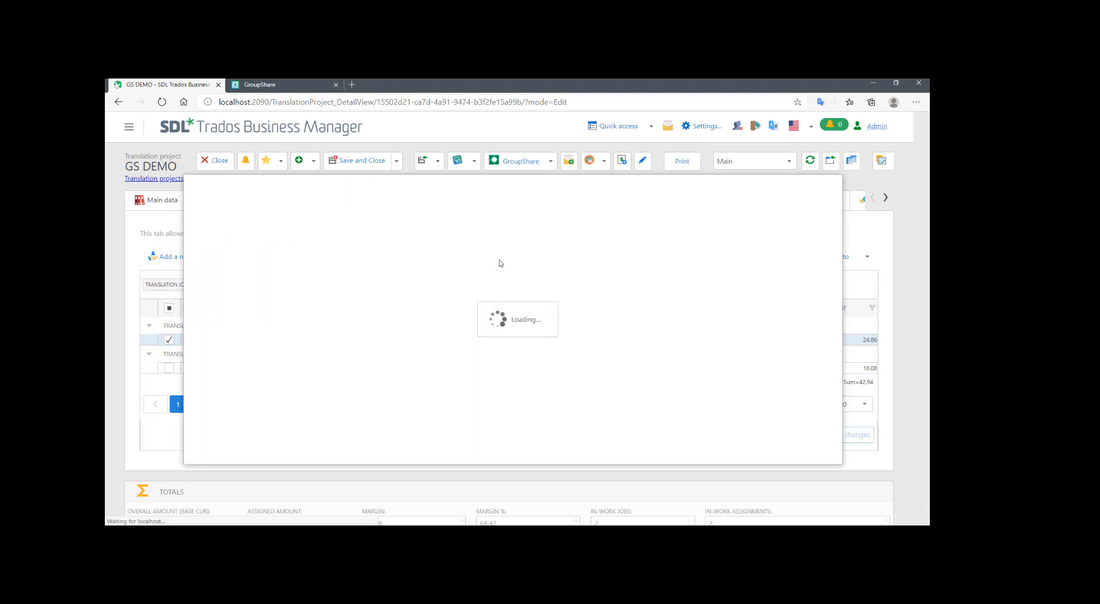
{"action": "type", "text": "proo"}
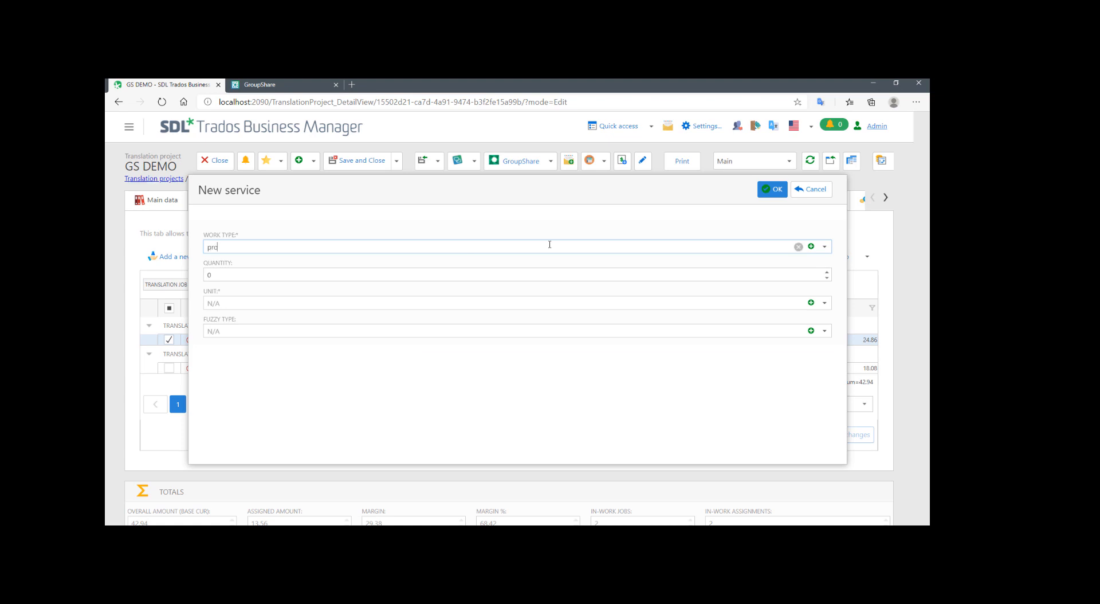
{"action": "key", "text": "Return"}
{"action": "key", "text": "Tab"}
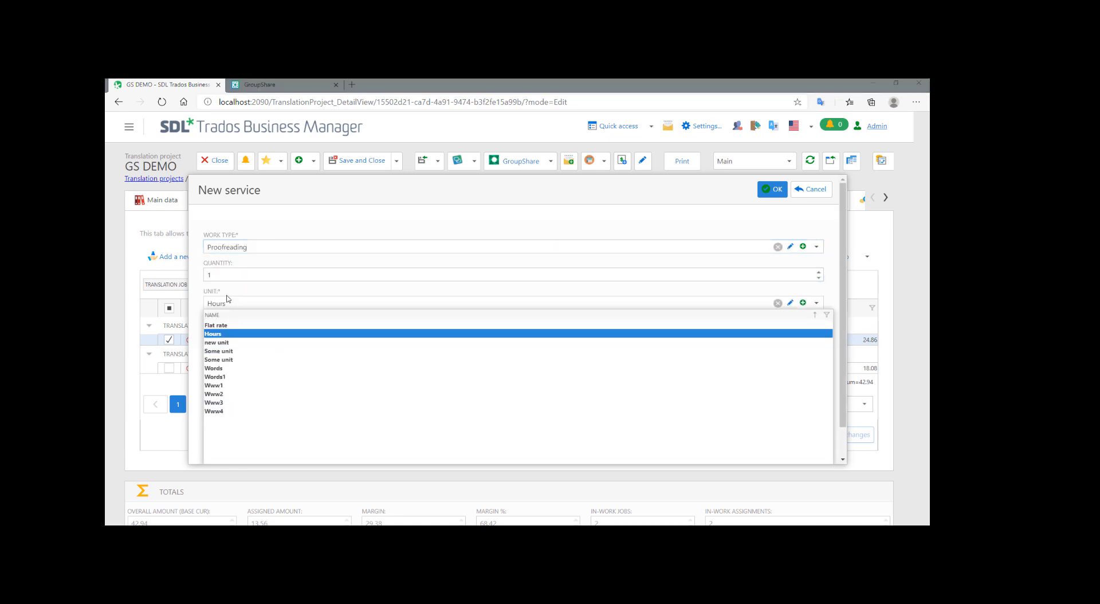
{"action": "left_click", "coordinate": [225, 334]}
{"action": "left_click", "coordinate": [773, 189]}
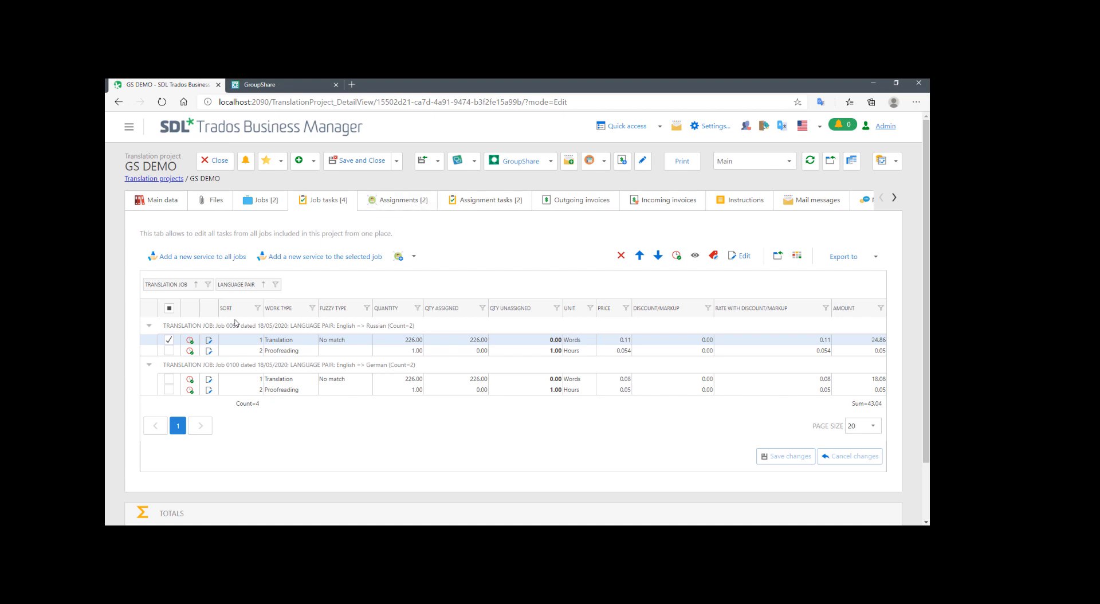
{"action": "left_click", "coordinate": [169, 340]}
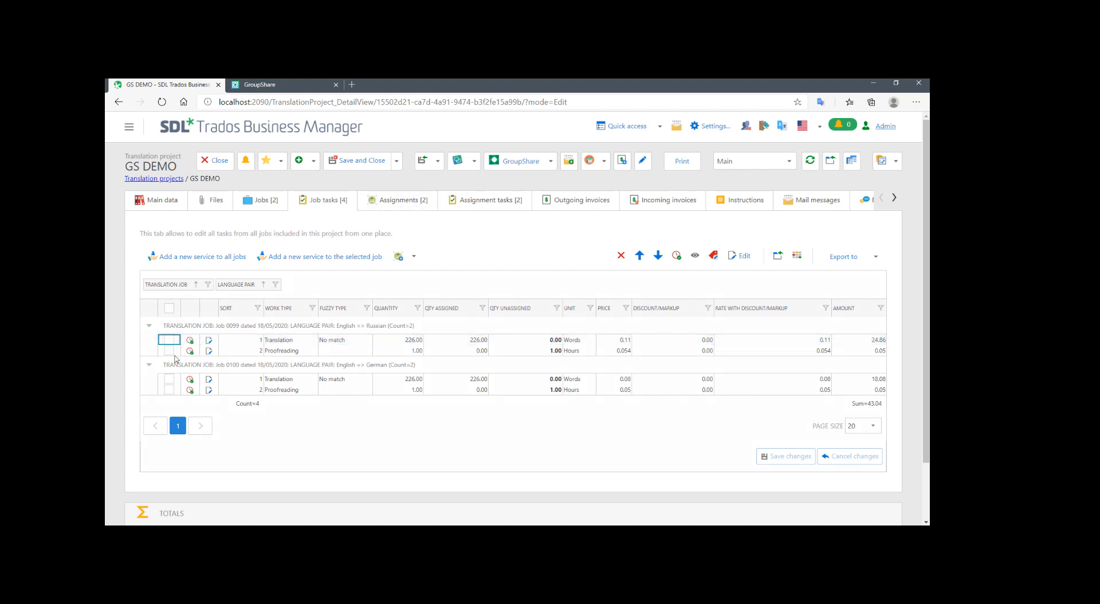
Create an assignment for the English-Russian job's proofreading task, choosing the vendor recommended by machine learning, and confirm it.
{"action": "left_click", "coordinate": [278, 204]}
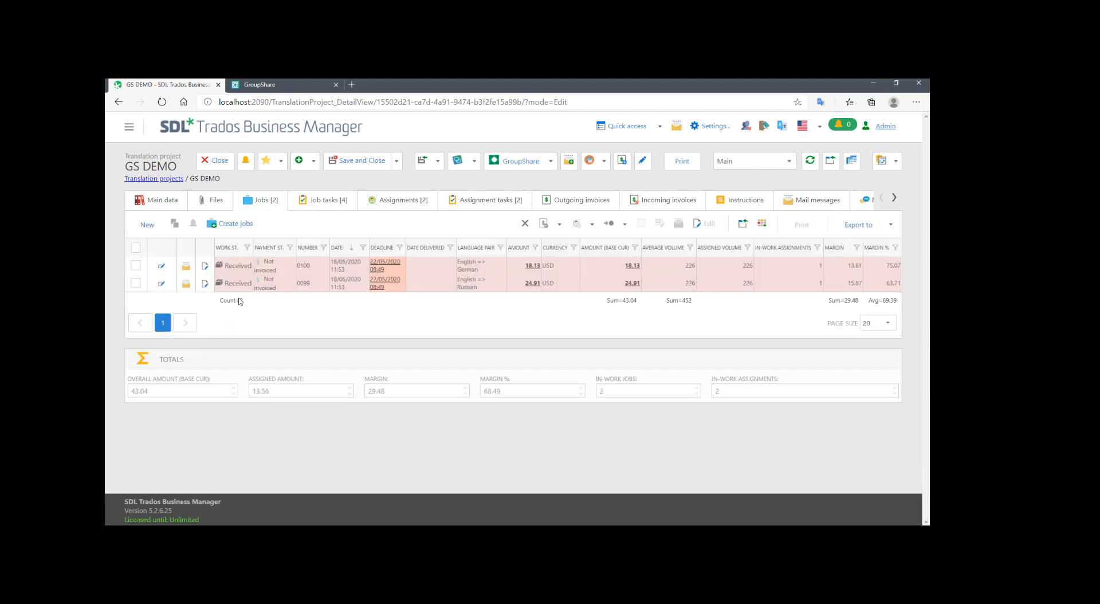
{"action": "left_click", "coordinate": [136, 283]}
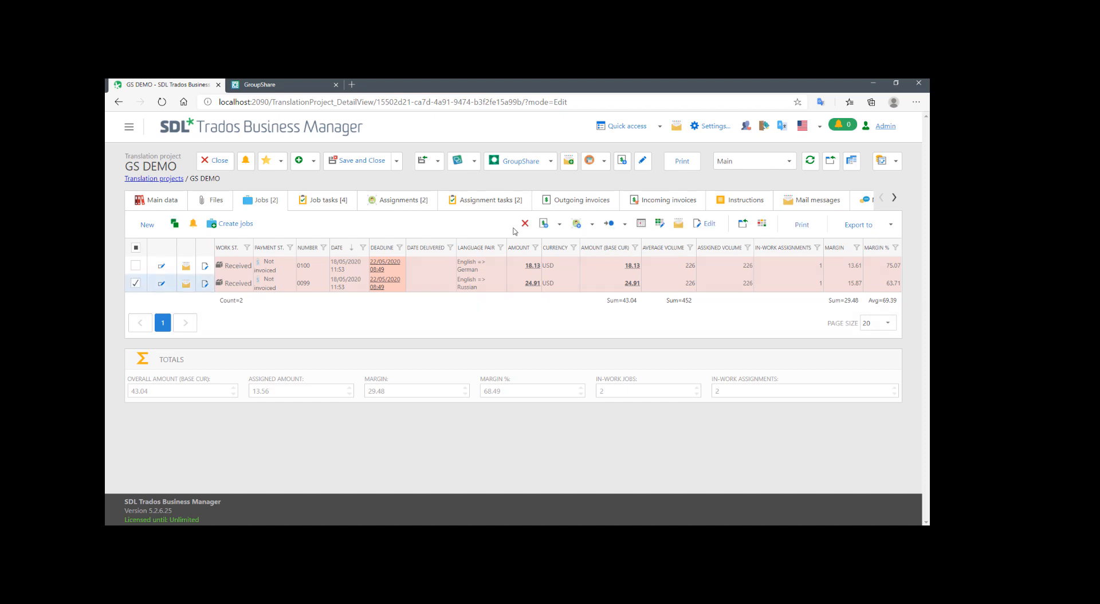
{"action": "left_click", "coordinate": [577, 224]}
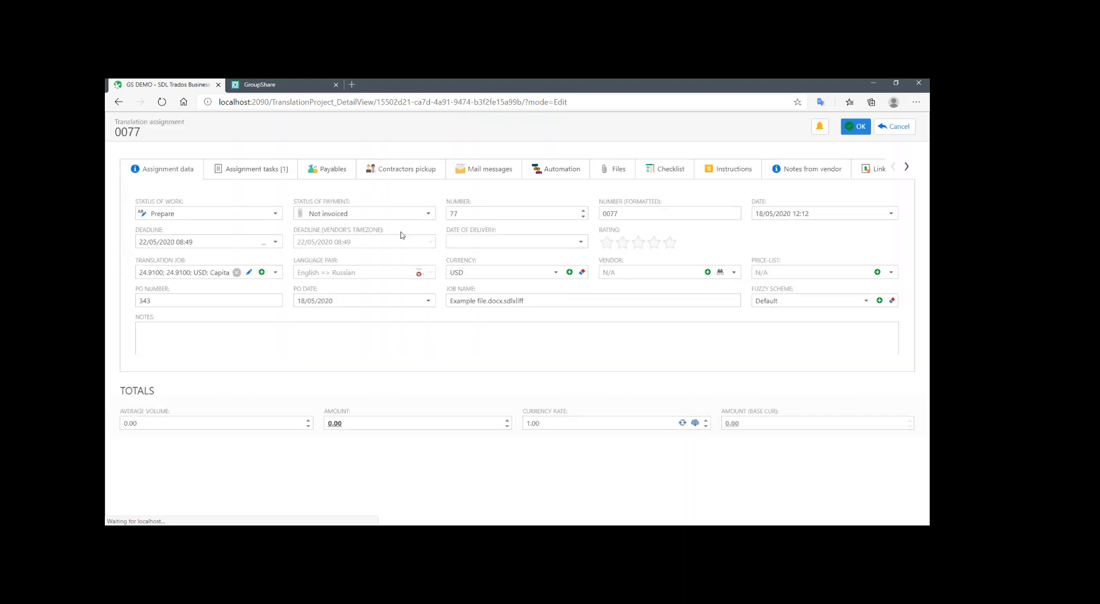
{"action": "left_click", "coordinate": [248, 171]}
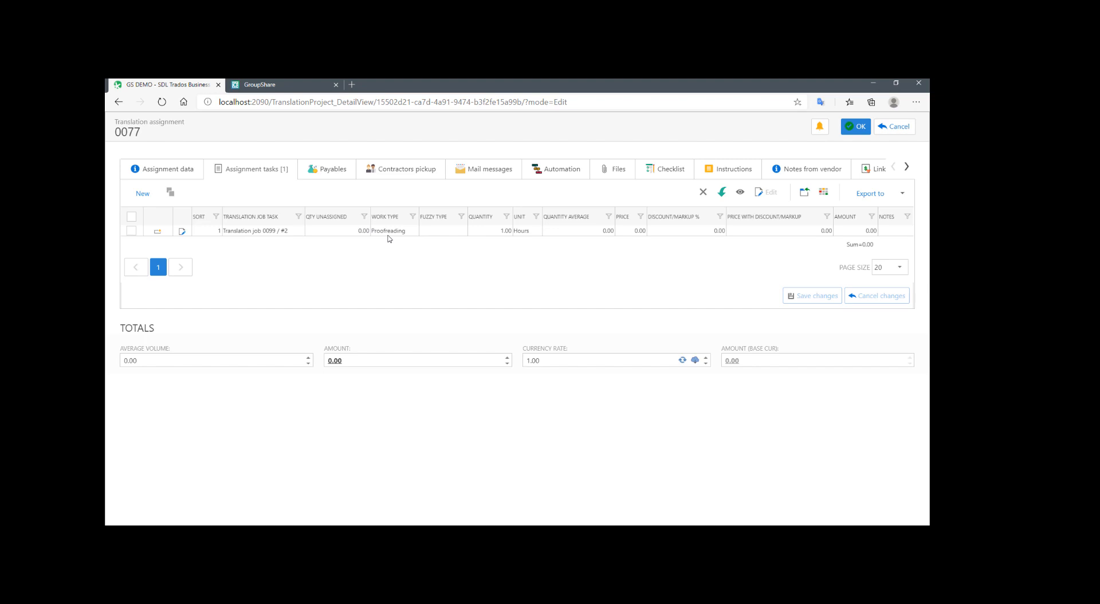
{"action": "left_click", "coordinate": [178, 176]}
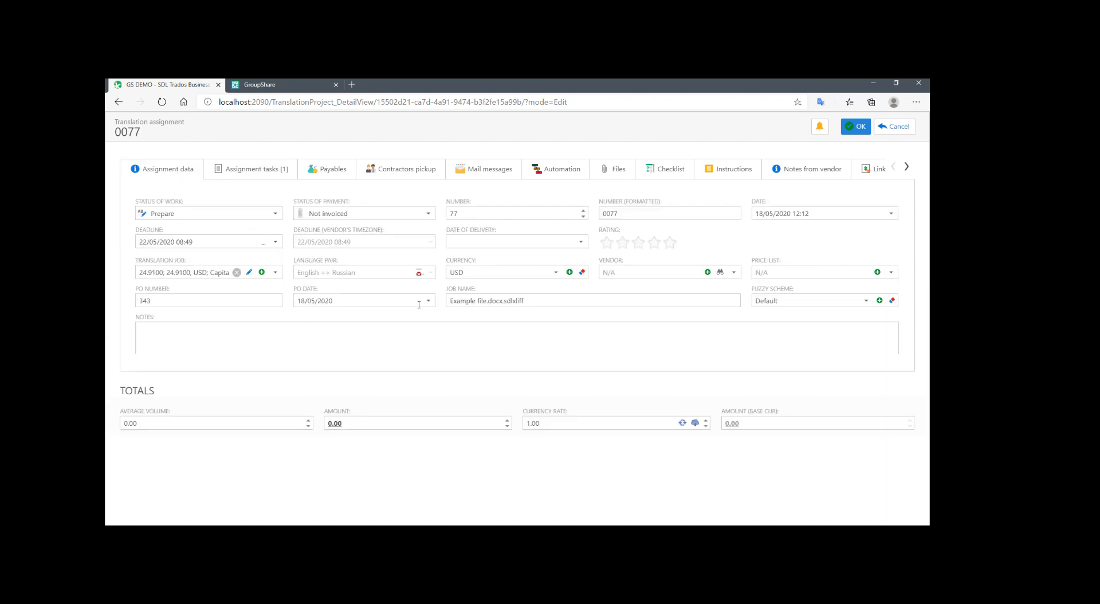
{"action": "left_click", "coordinate": [733, 272]}
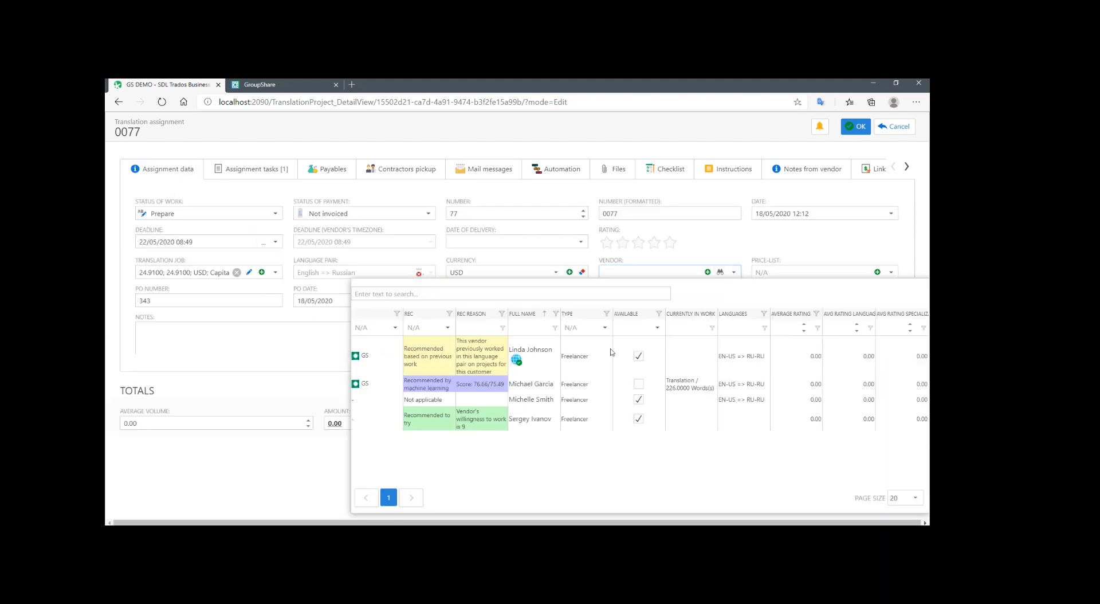
{"action": "left_click", "coordinate": [475, 384]}
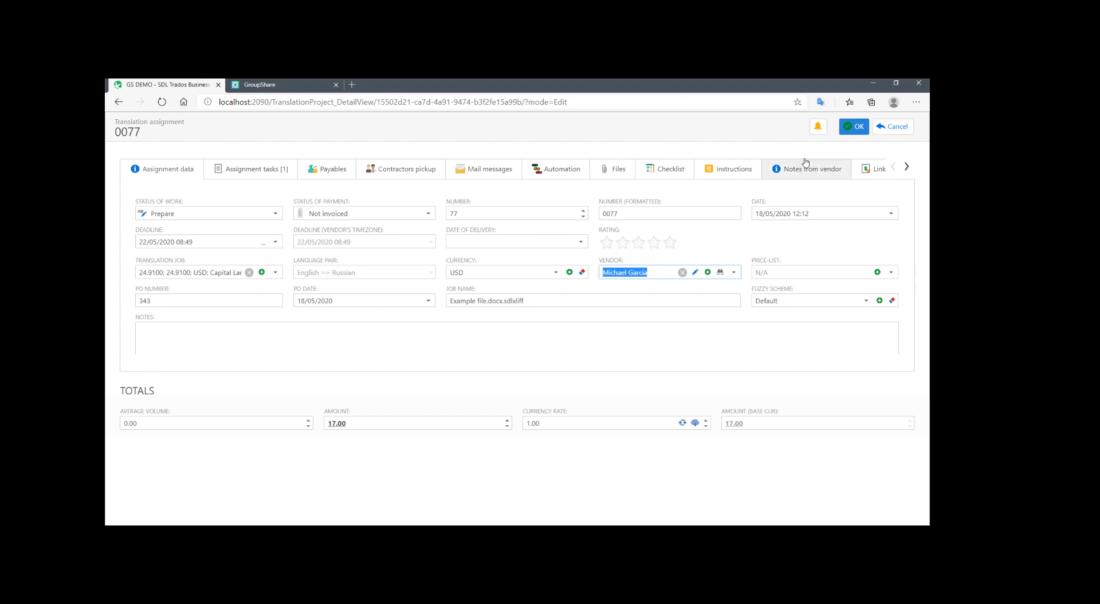
{"action": "left_click", "coordinate": [857, 125]}
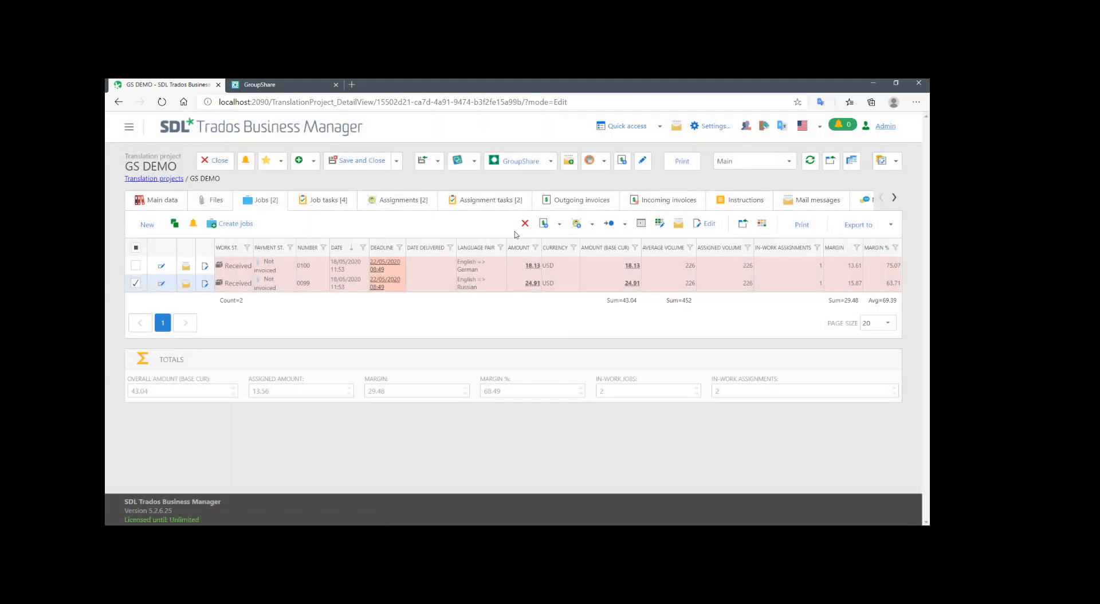
Manage the GroupShare project's phases, setting the new phase to Review for the ru-ru file with its assigned vendor, and apply the change.
{"action": "left_click", "coordinate": [518, 164]}
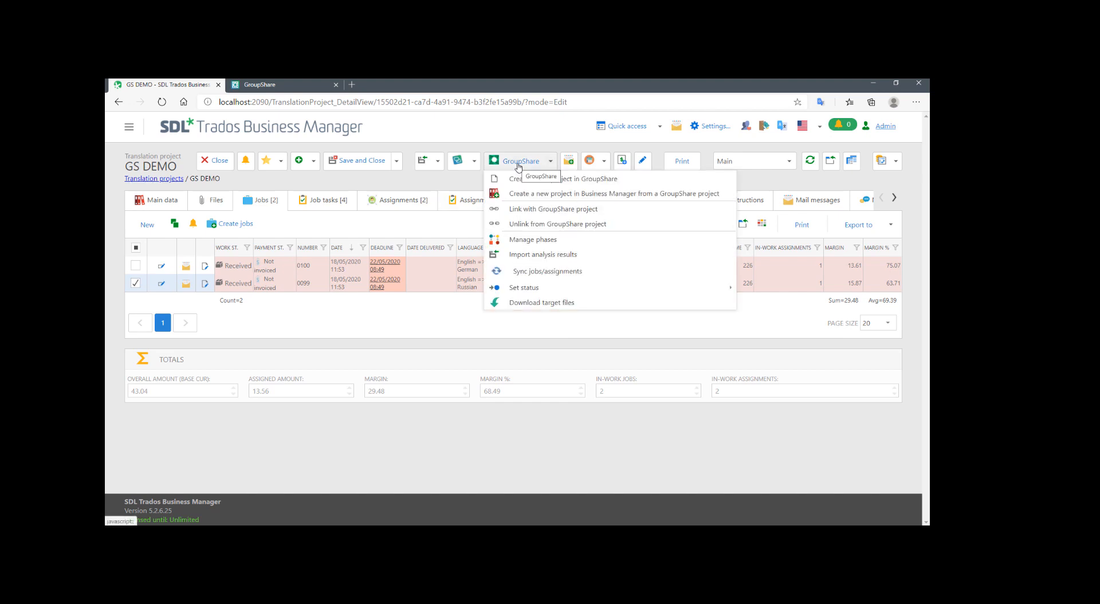
{"action": "left_click", "coordinate": [525, 241]}
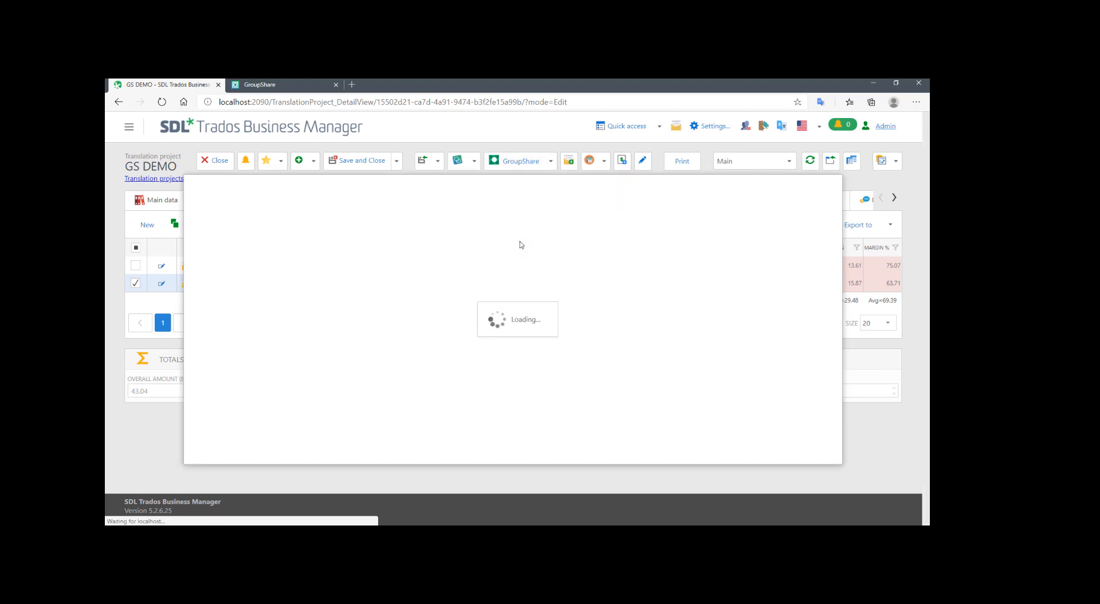
{"action": "left_click", "coordinate": [816, 250]}
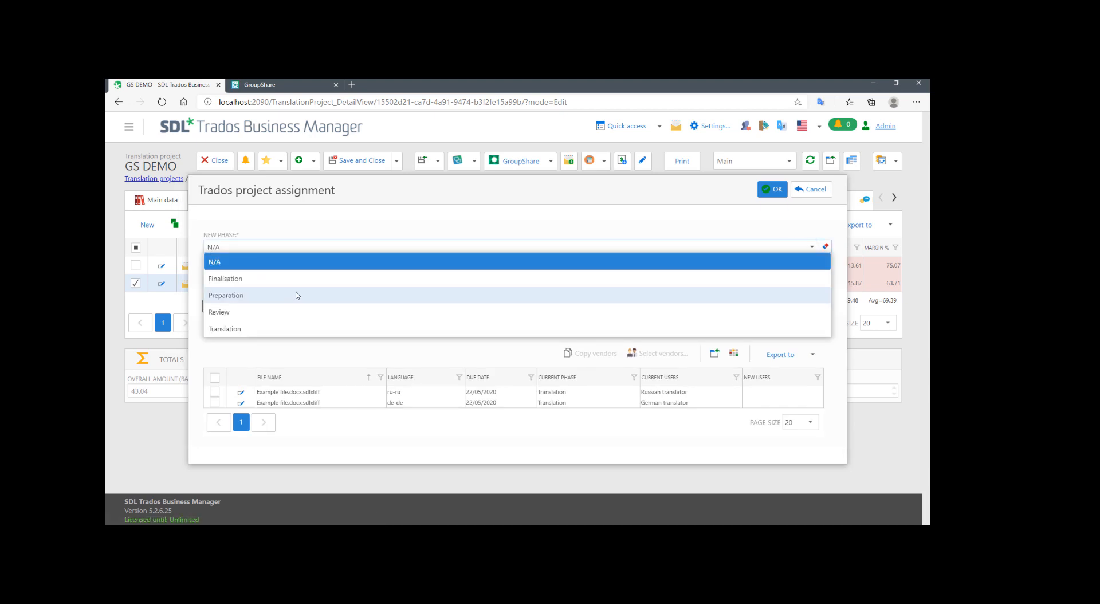
{"action": "left_click", "coordinate": [223, 313]}
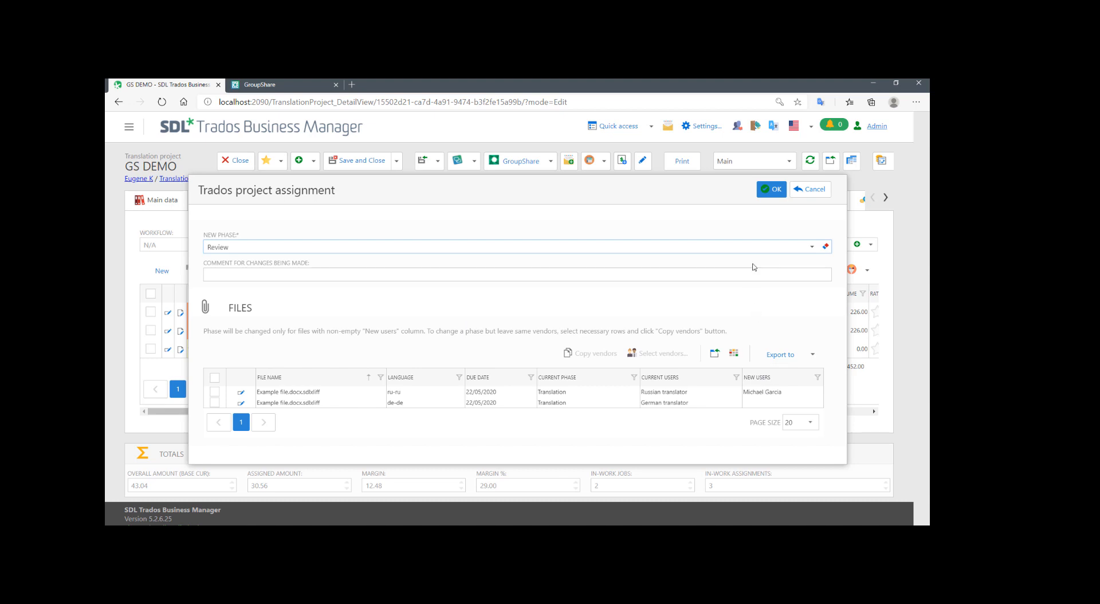
{"action": "left_click", "coordinate": [772, 194]}
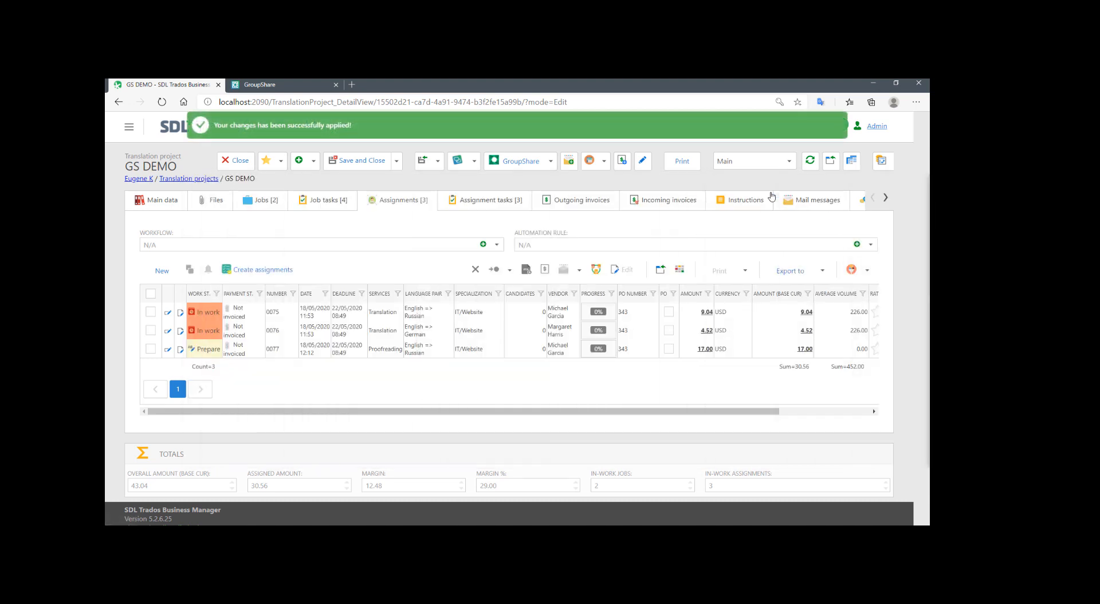
Switch to GroupShare and refresh the GS DEMO project to check which phase each file is in.
{"action": "left_click", "coordinate": [261, 85]}
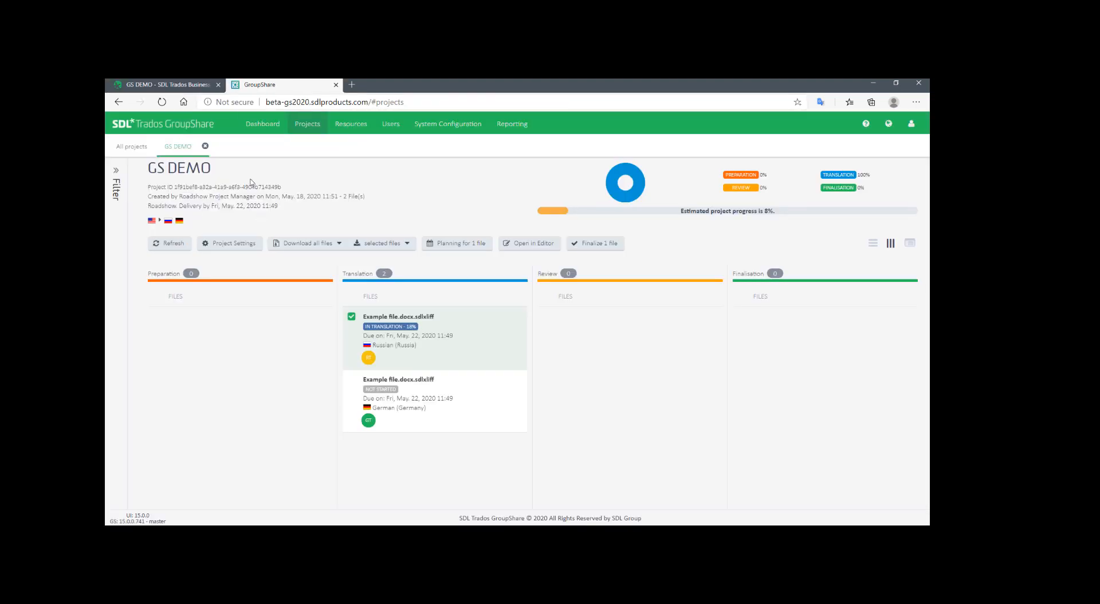
{"action": "left_click", "coordinate": [181, 246]}
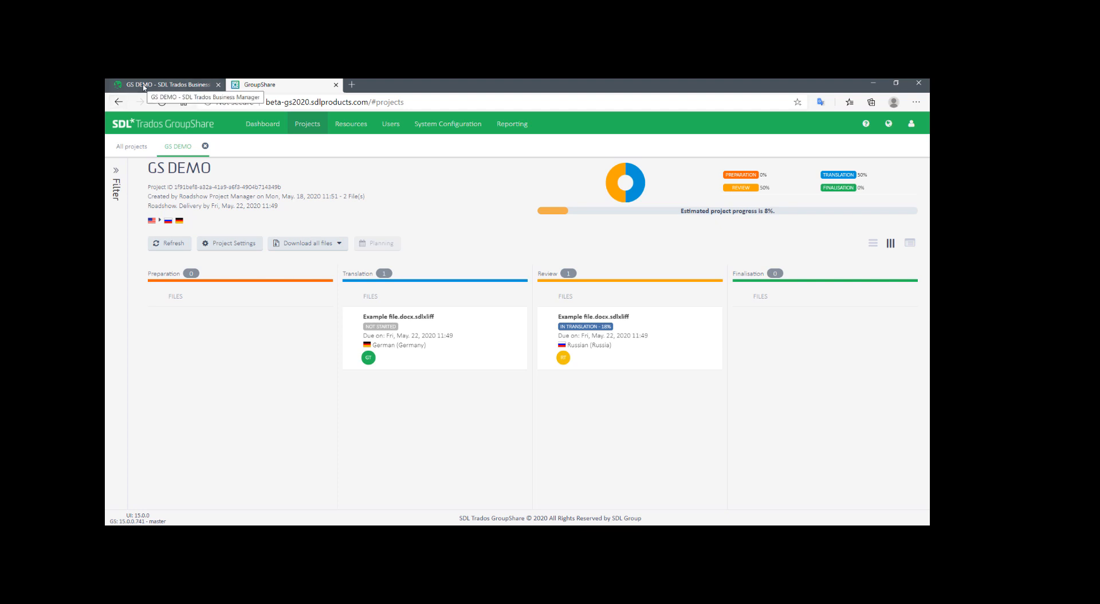
Return to Trados Business Manager and open the quick-access list of sections.
{"action": "left_click", "coordinate": [143, 87]}
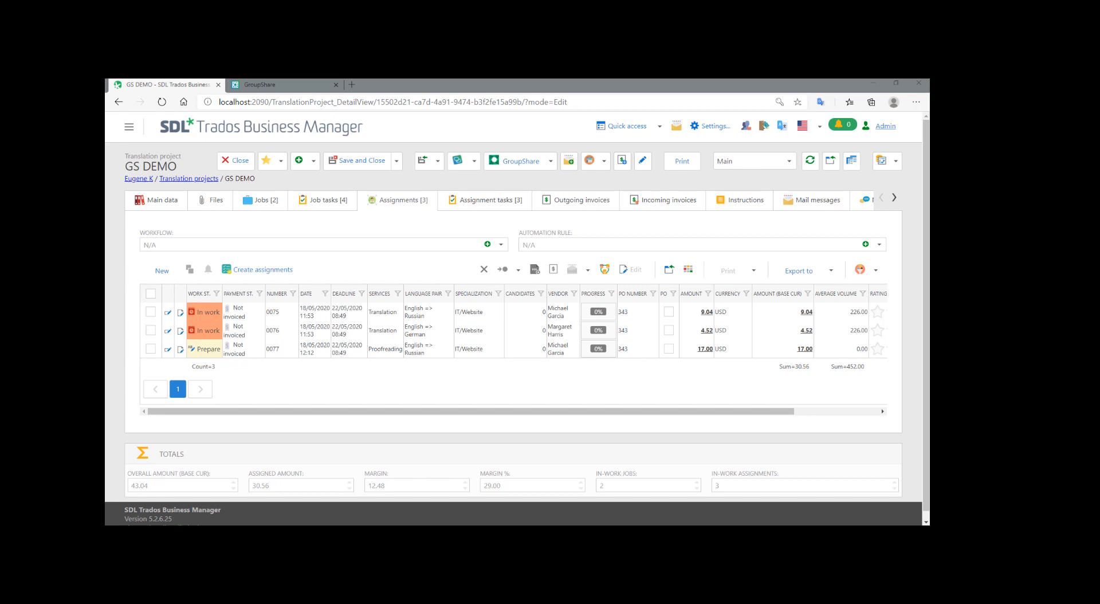
{"action": "left_click", "coordinate": [627, 126]}
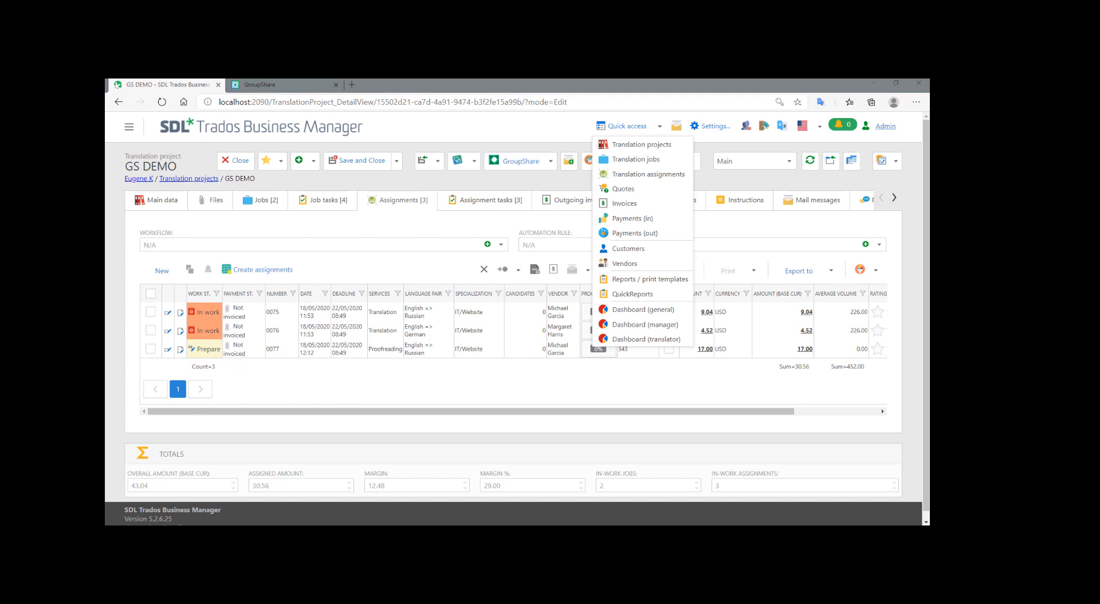